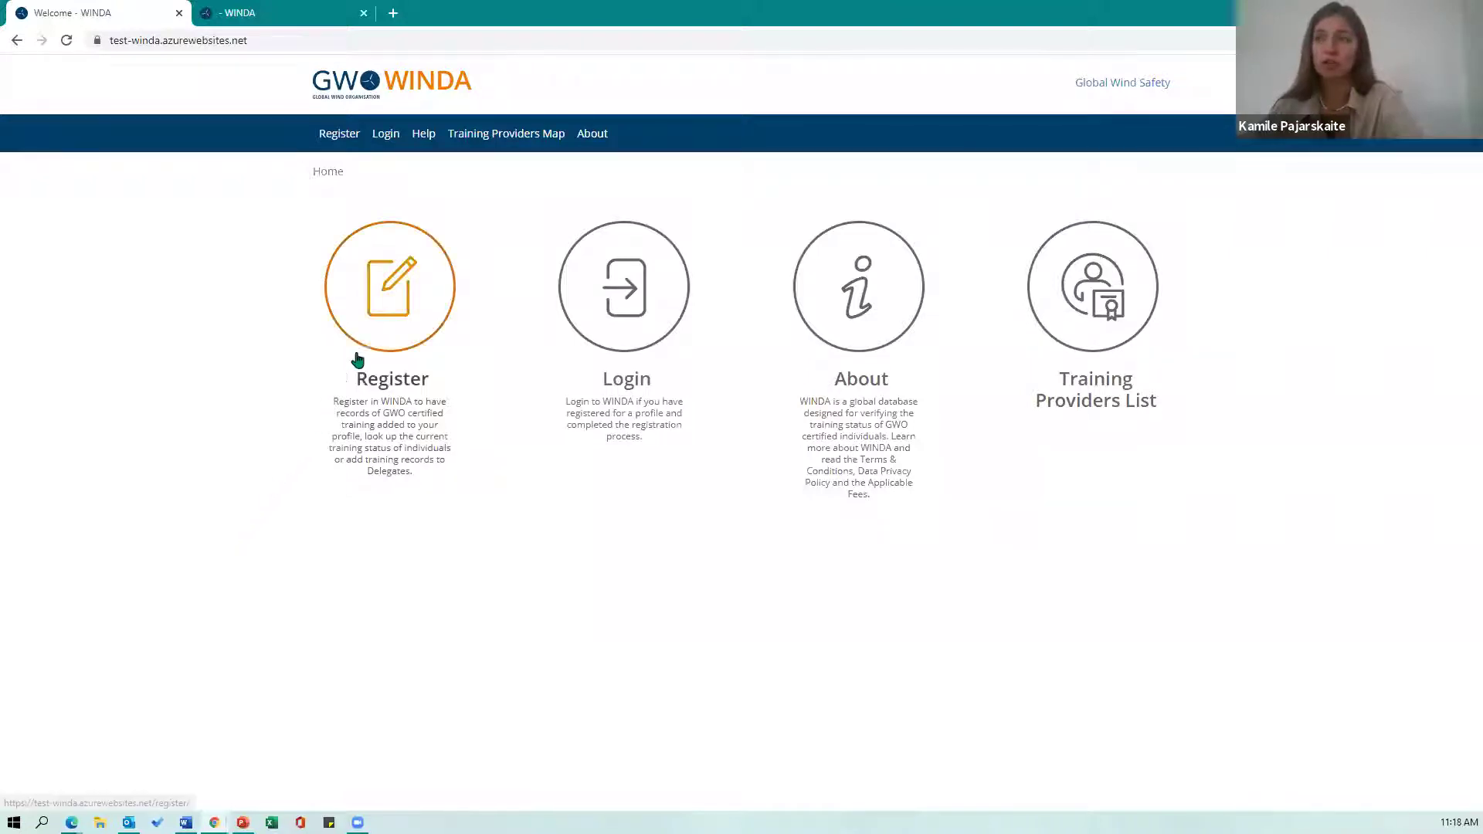
Open the Certification Body registration form, then bring up the copy already filled in for Great Solutions
click(396, 294)
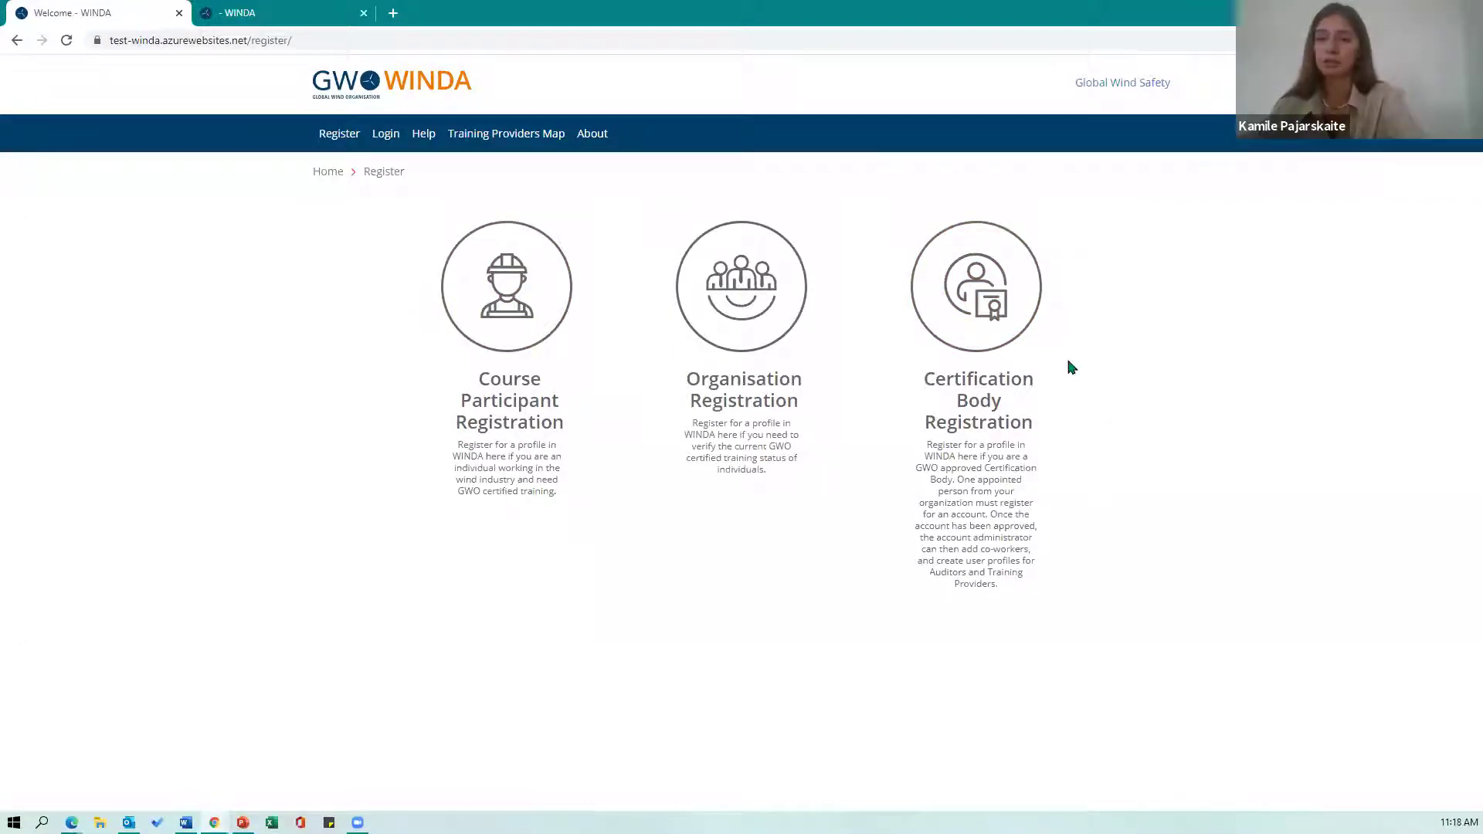
click(1012, 317)
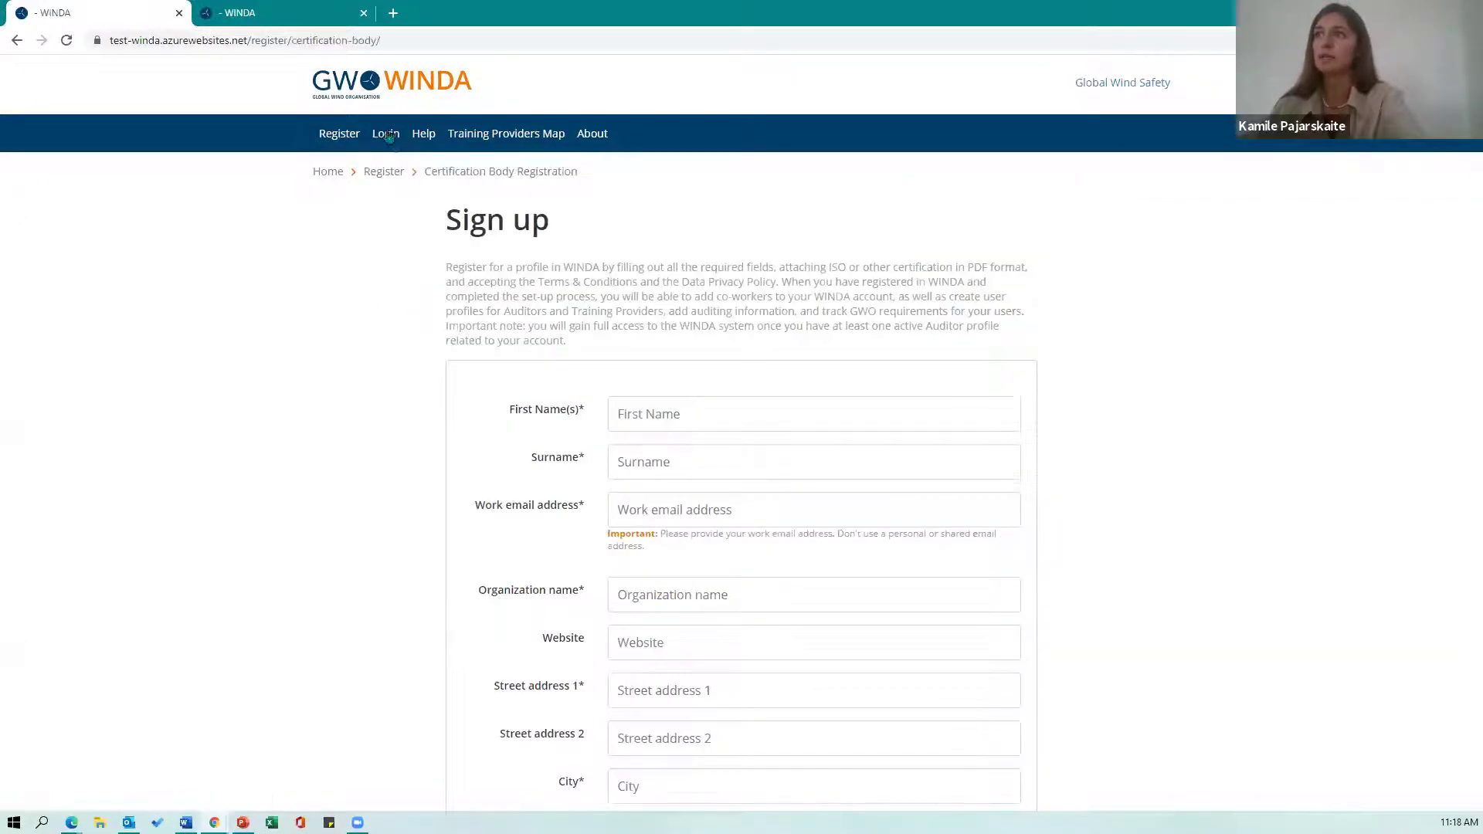
click(332, 13)
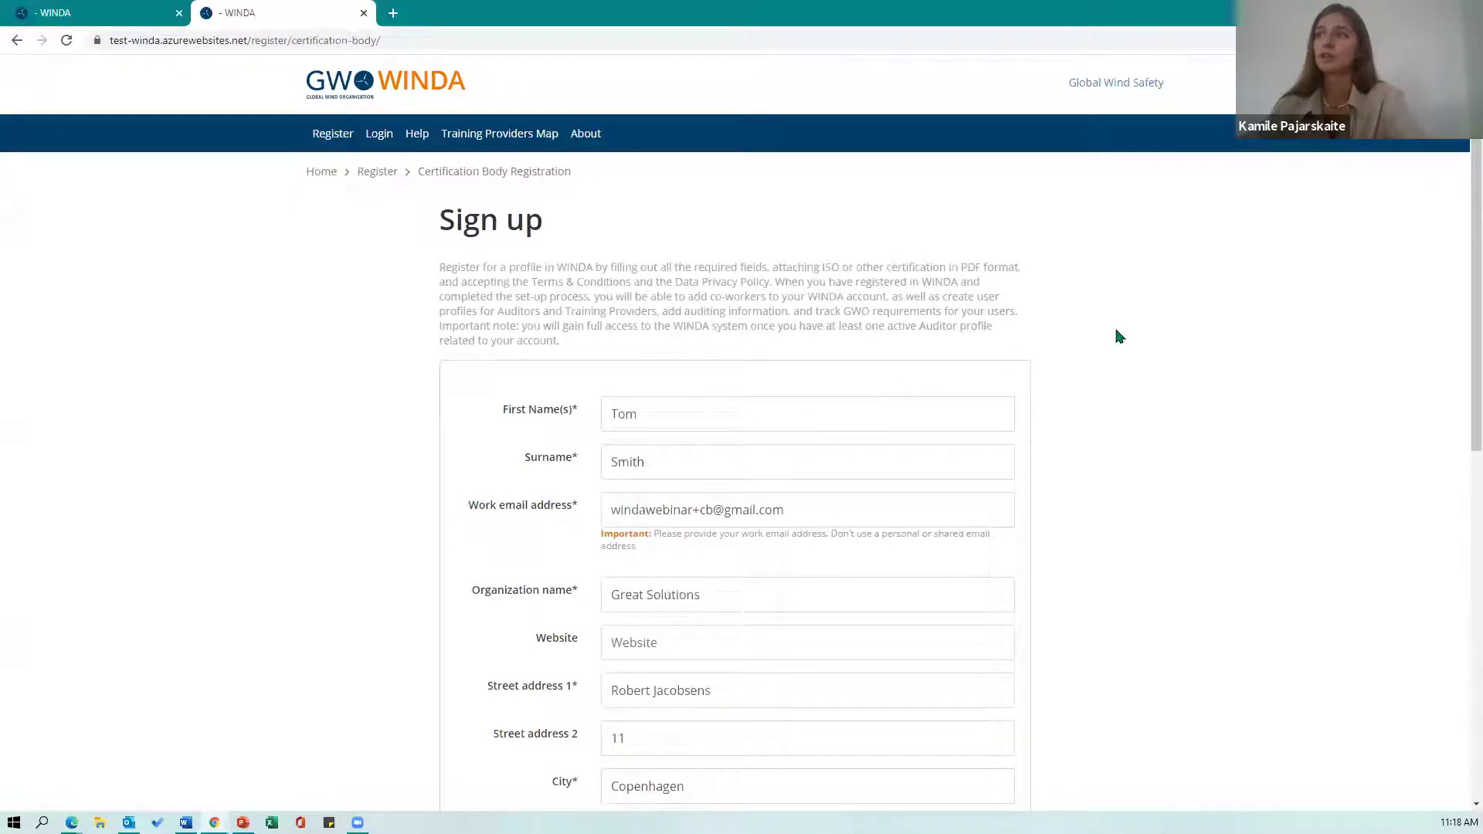
Review the completed registration form through the ISO Documentation section and choose "Similar to documentation requirement" as the ISO certificate
scroll(1117, 336, down, 1)
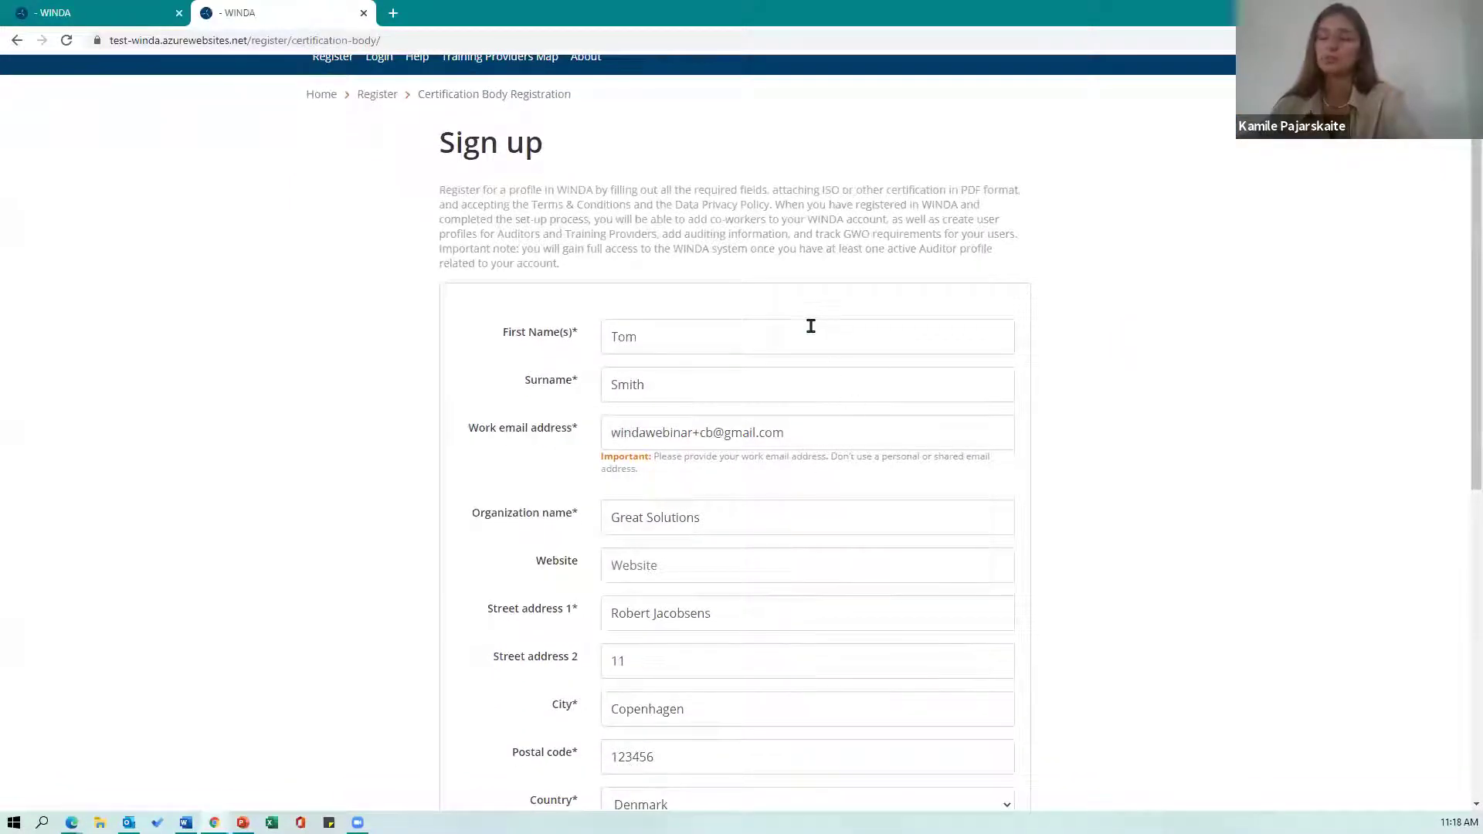
scroll(602, 410, down, 2)
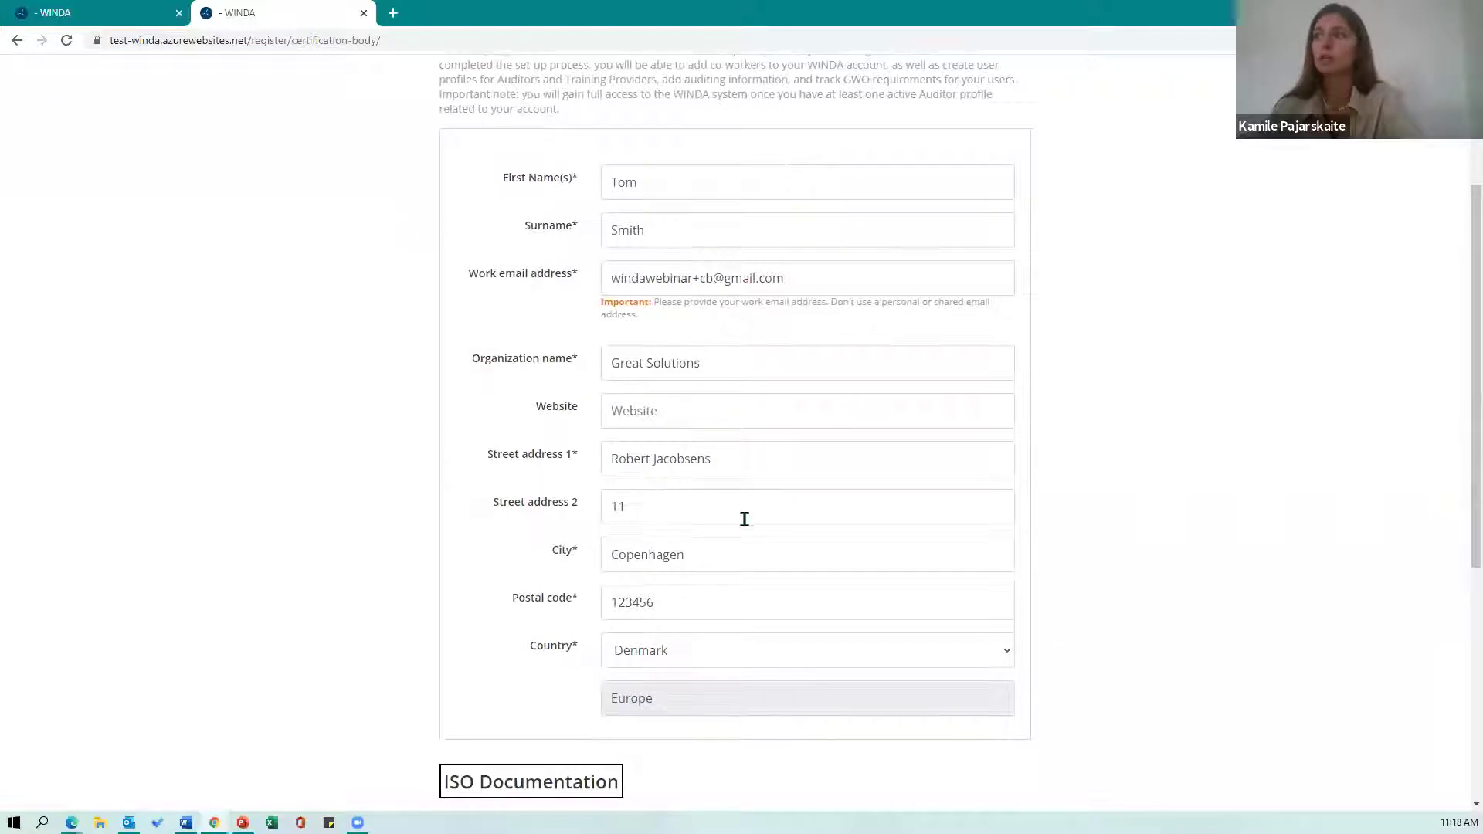
scroll(625, 513, down, 5)
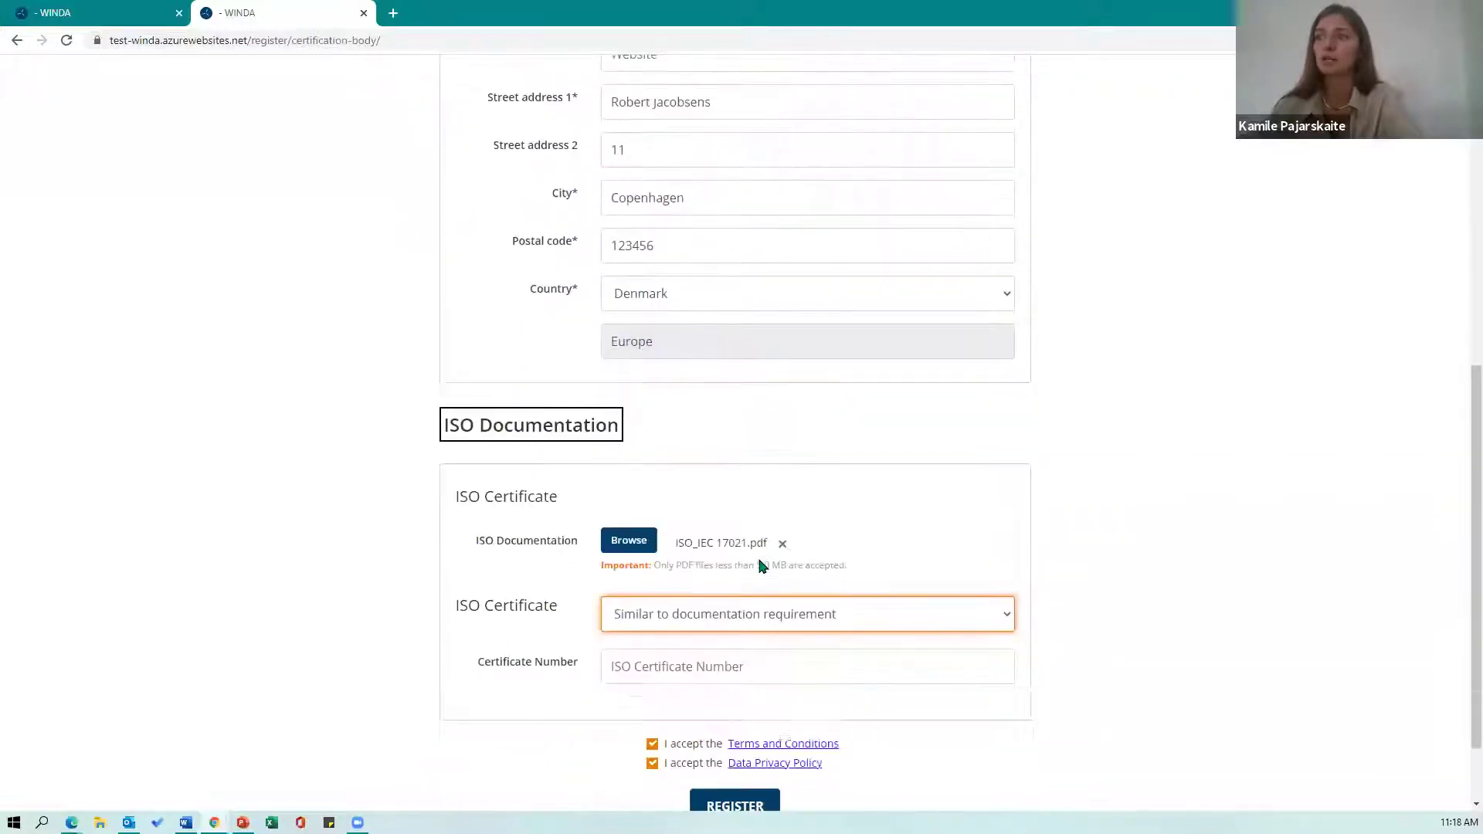
scroll(760, 567, down, 1)
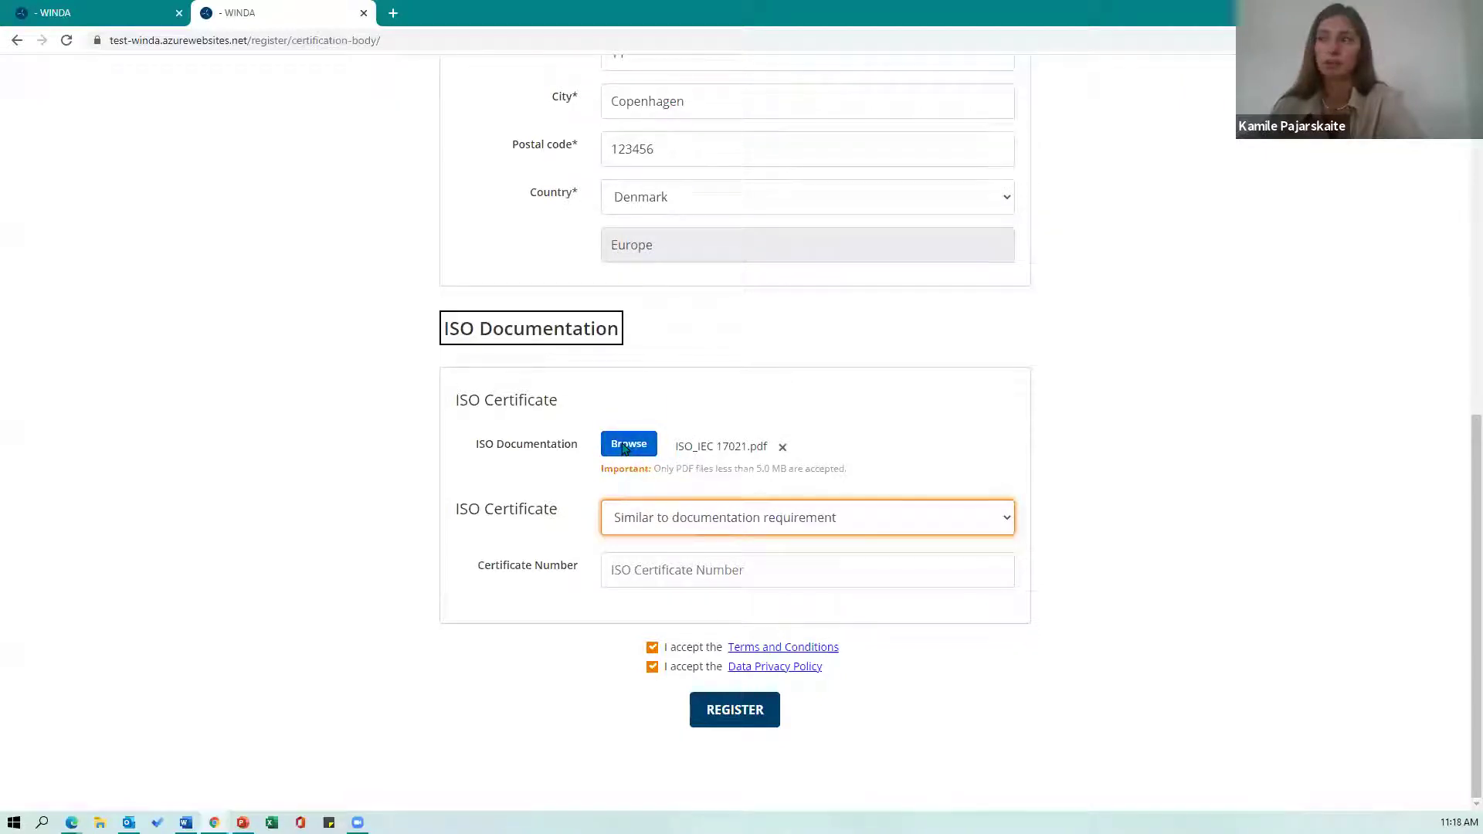
click(738, 523)
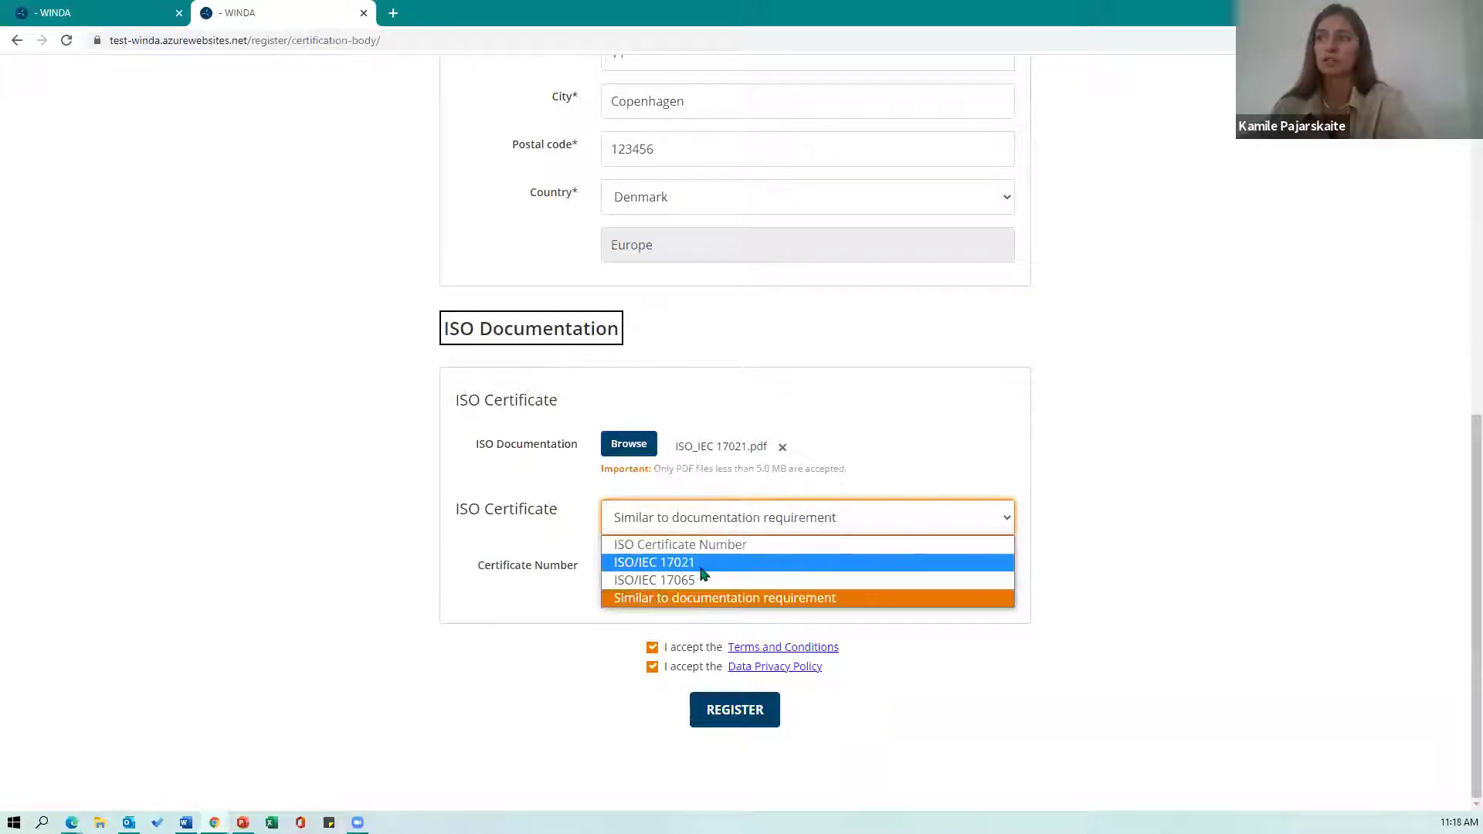
click(694, 598)
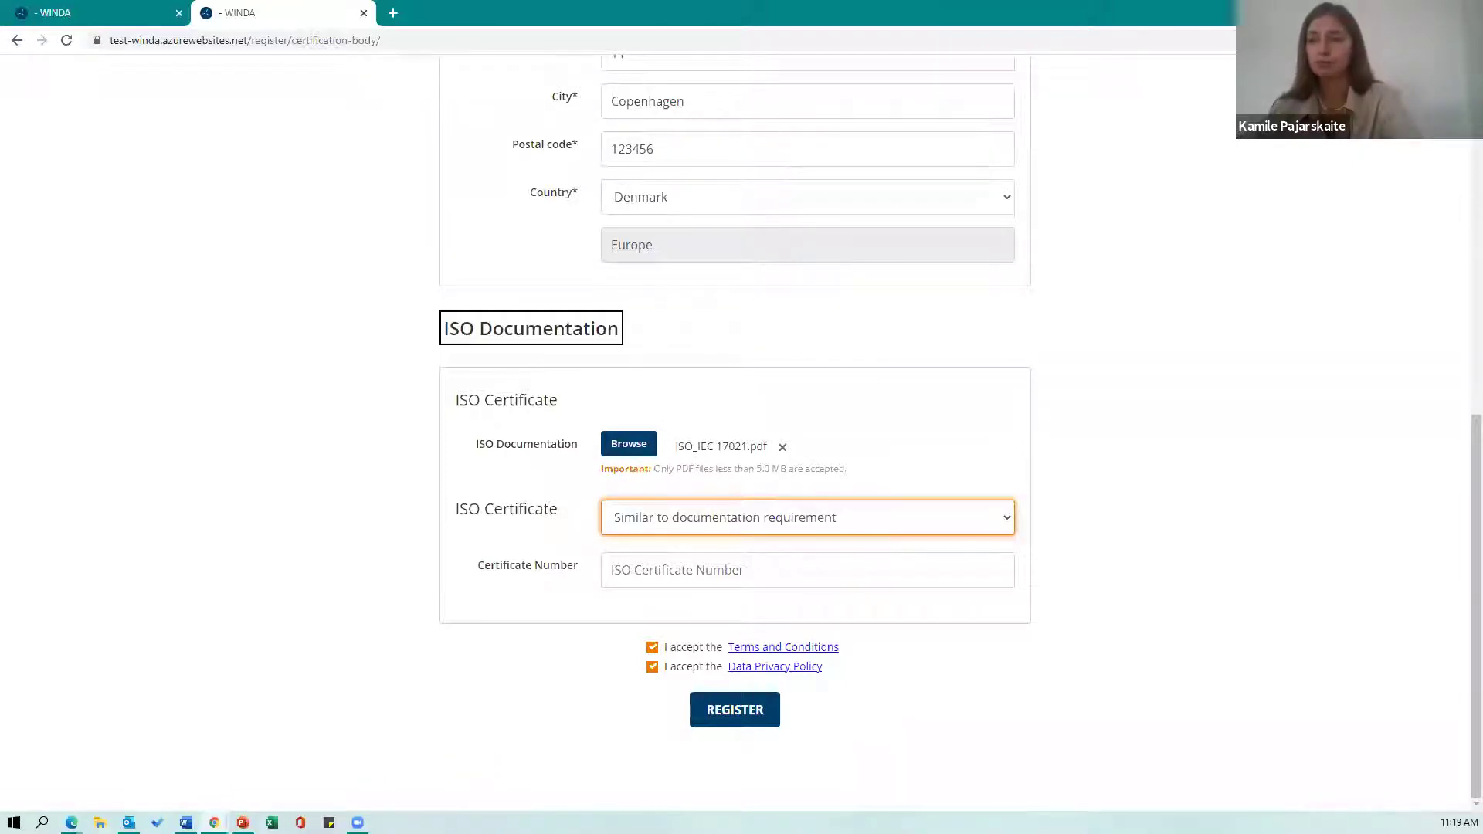
Switch to the Edge window with the Greatest Solutions certification body account and open the form for creating a certification body user
click(71, 822)
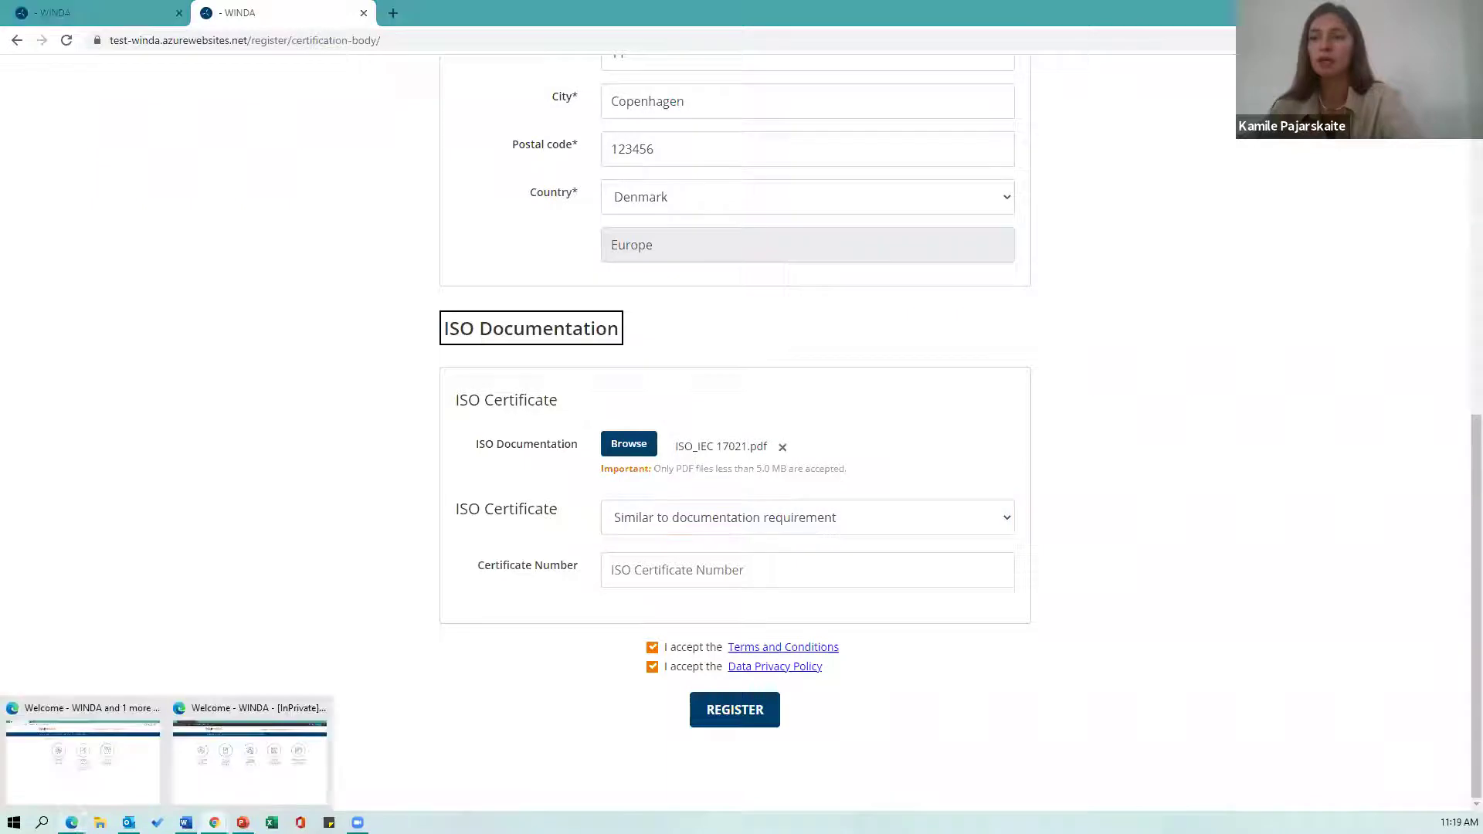
click(93, 761)
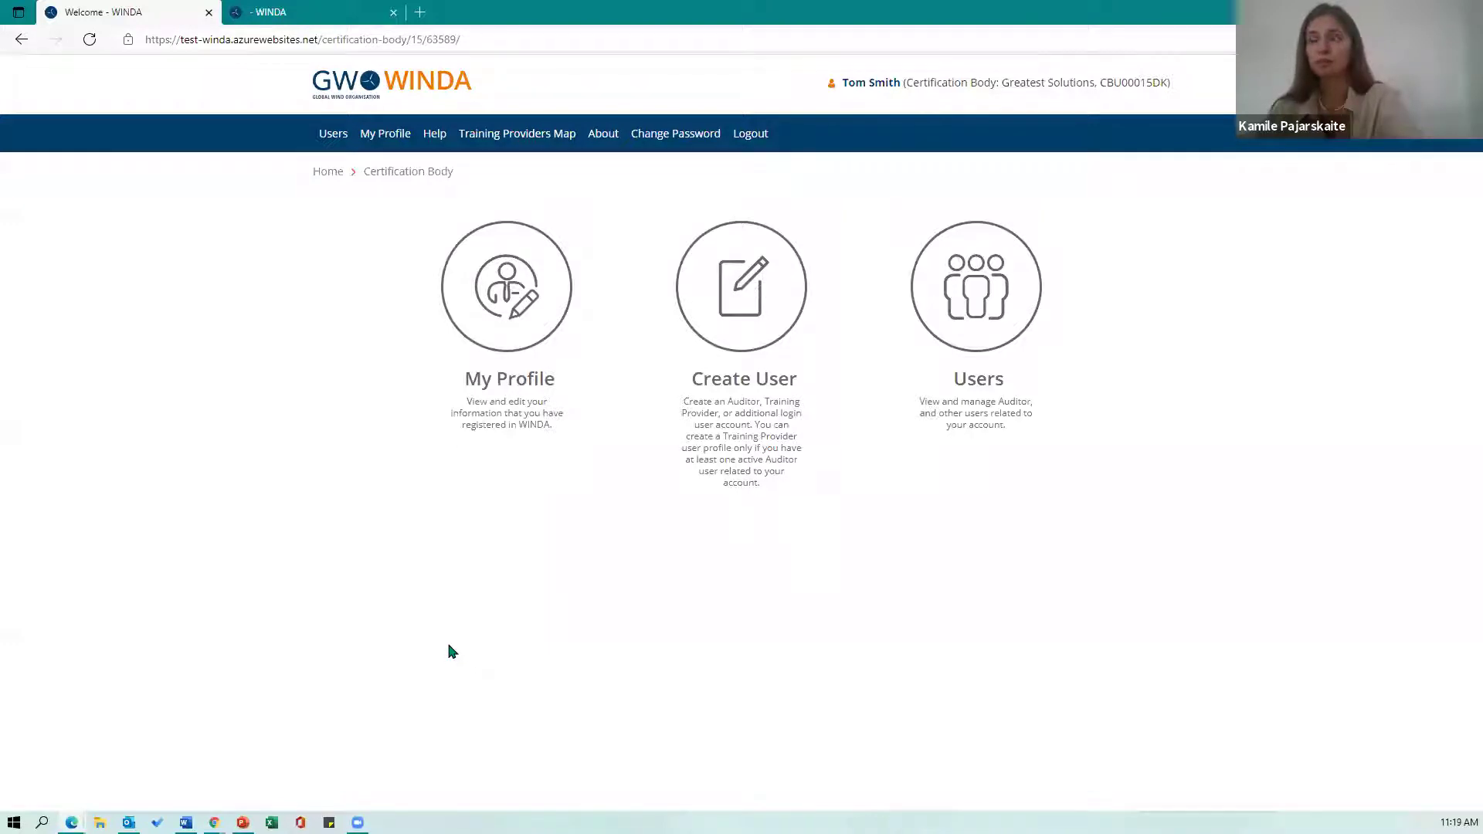
click(777, 298)
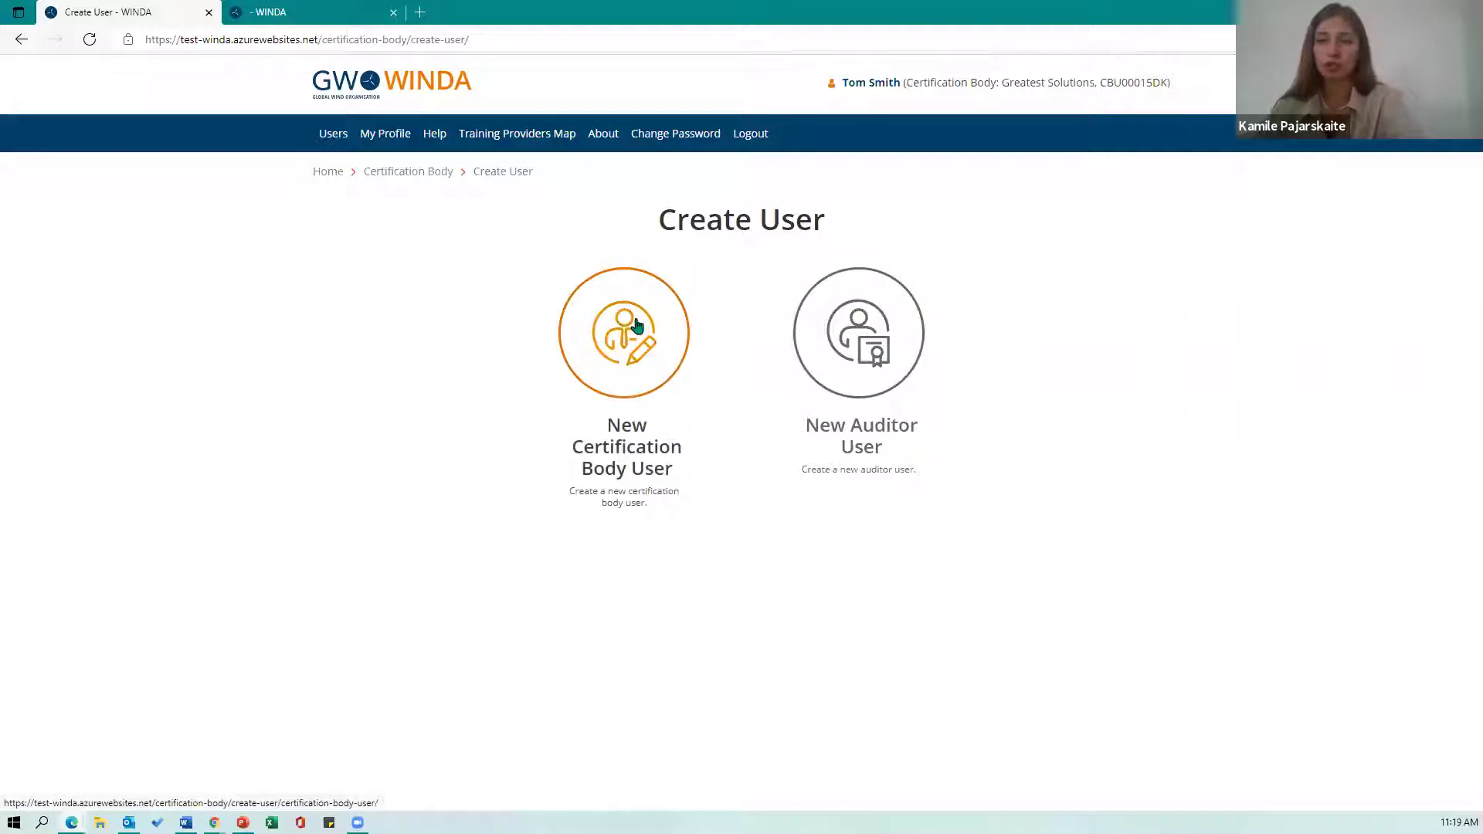
click(614, 367)
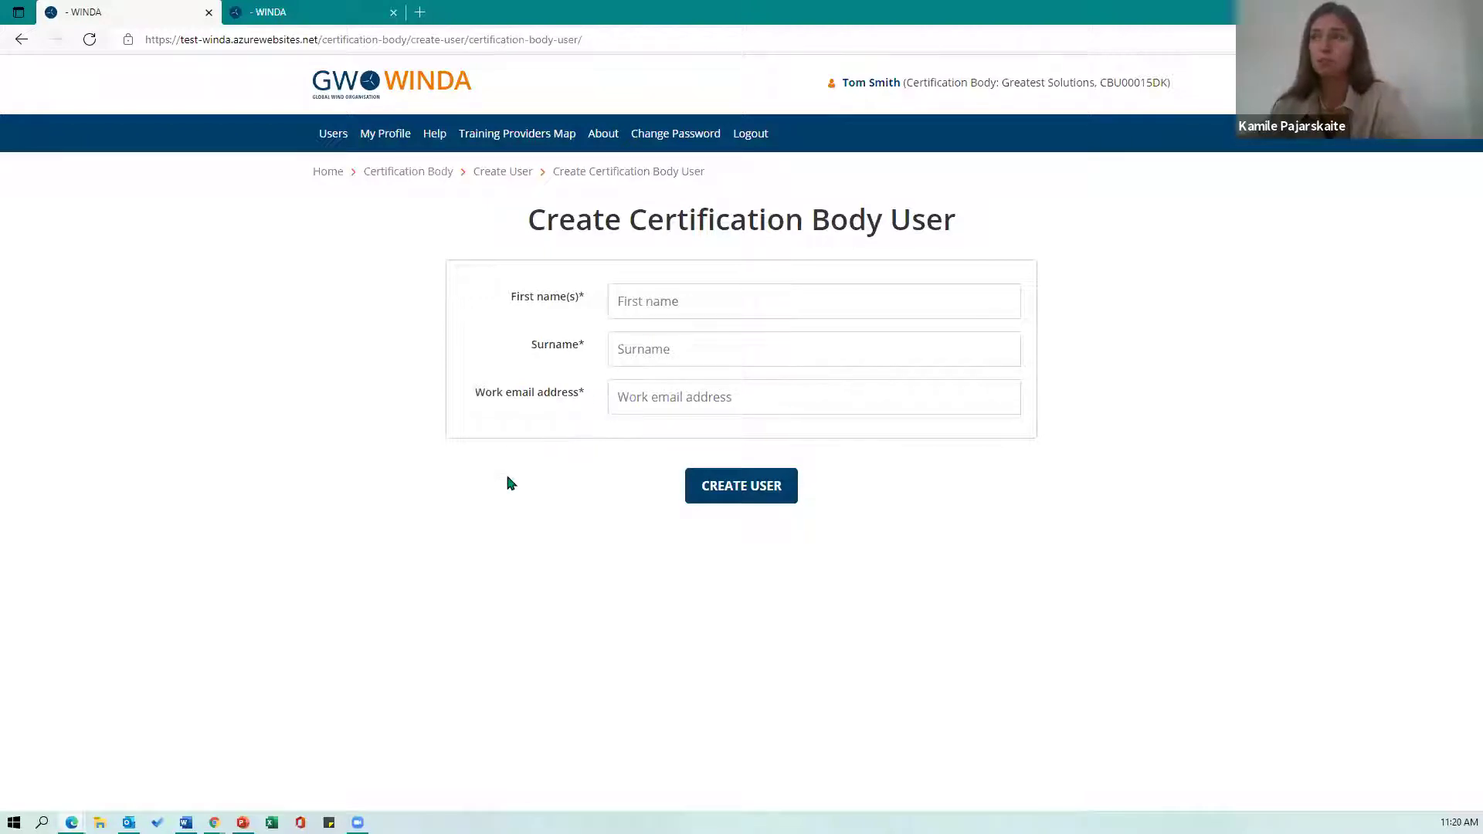
Go back to the user type choice, open the new auditor user form, and bring up its already filled-in copy
click(495, 180)
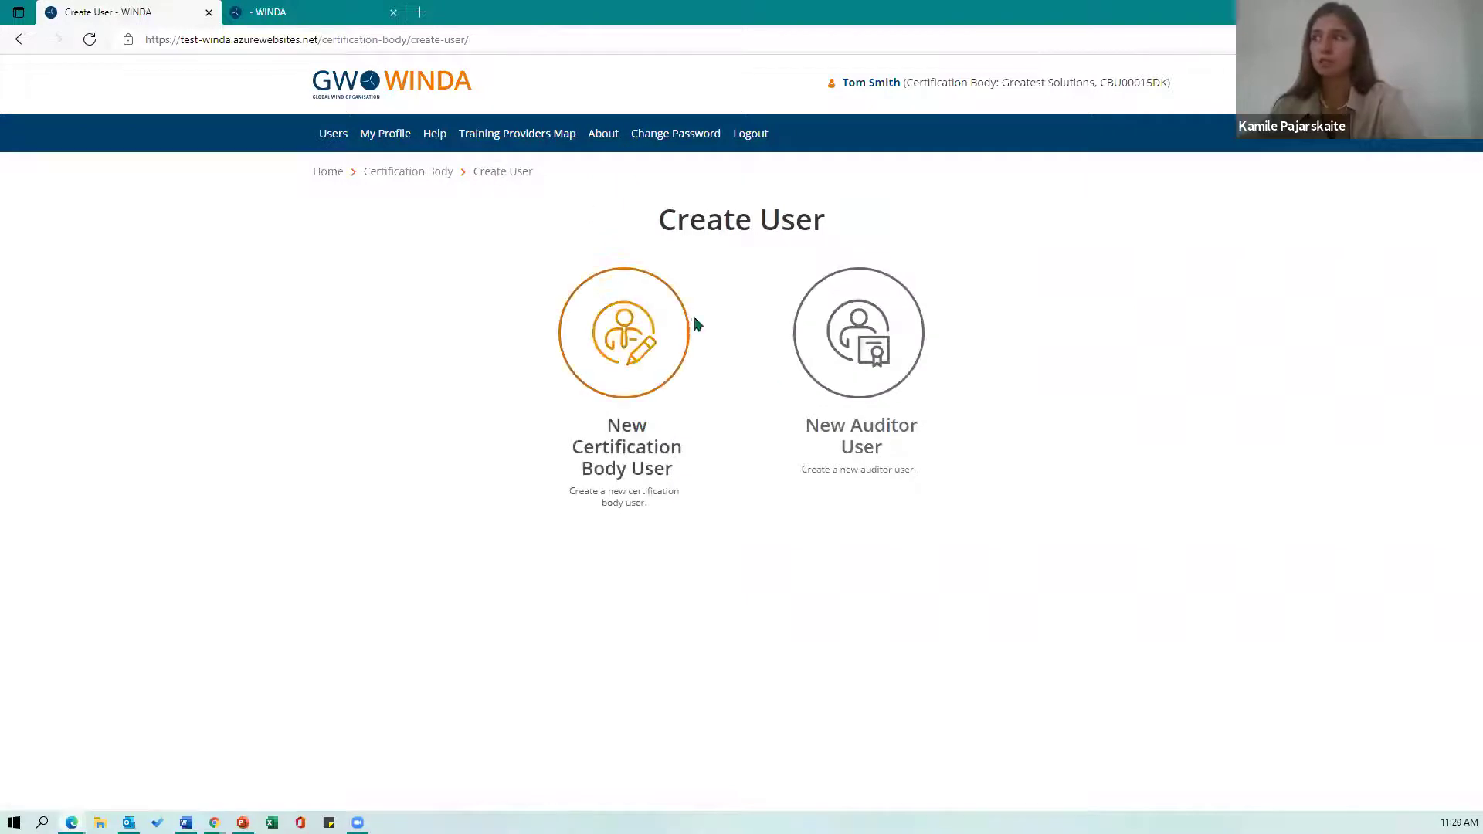
click(850, 363)
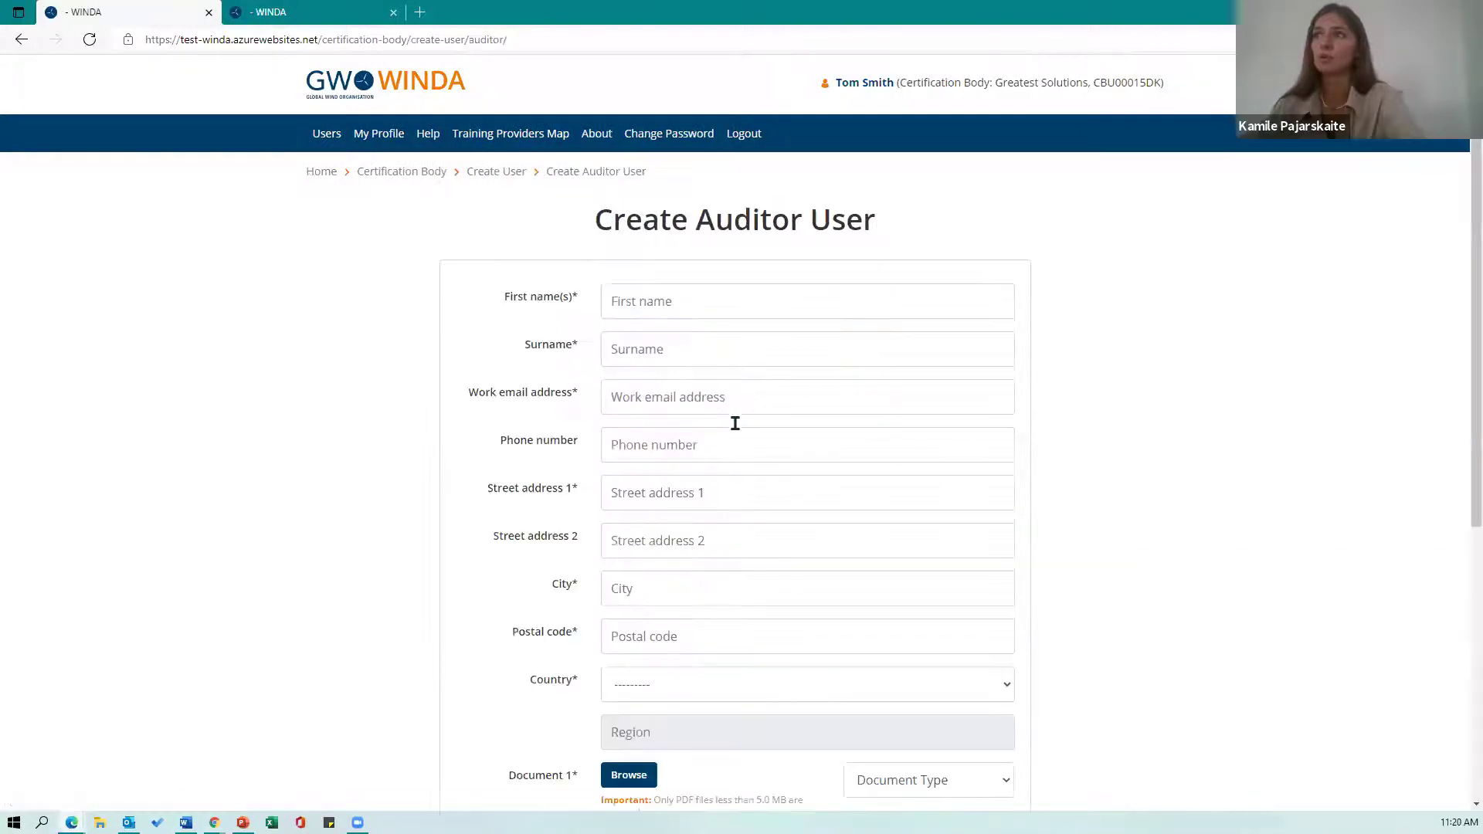
click(326, 23)
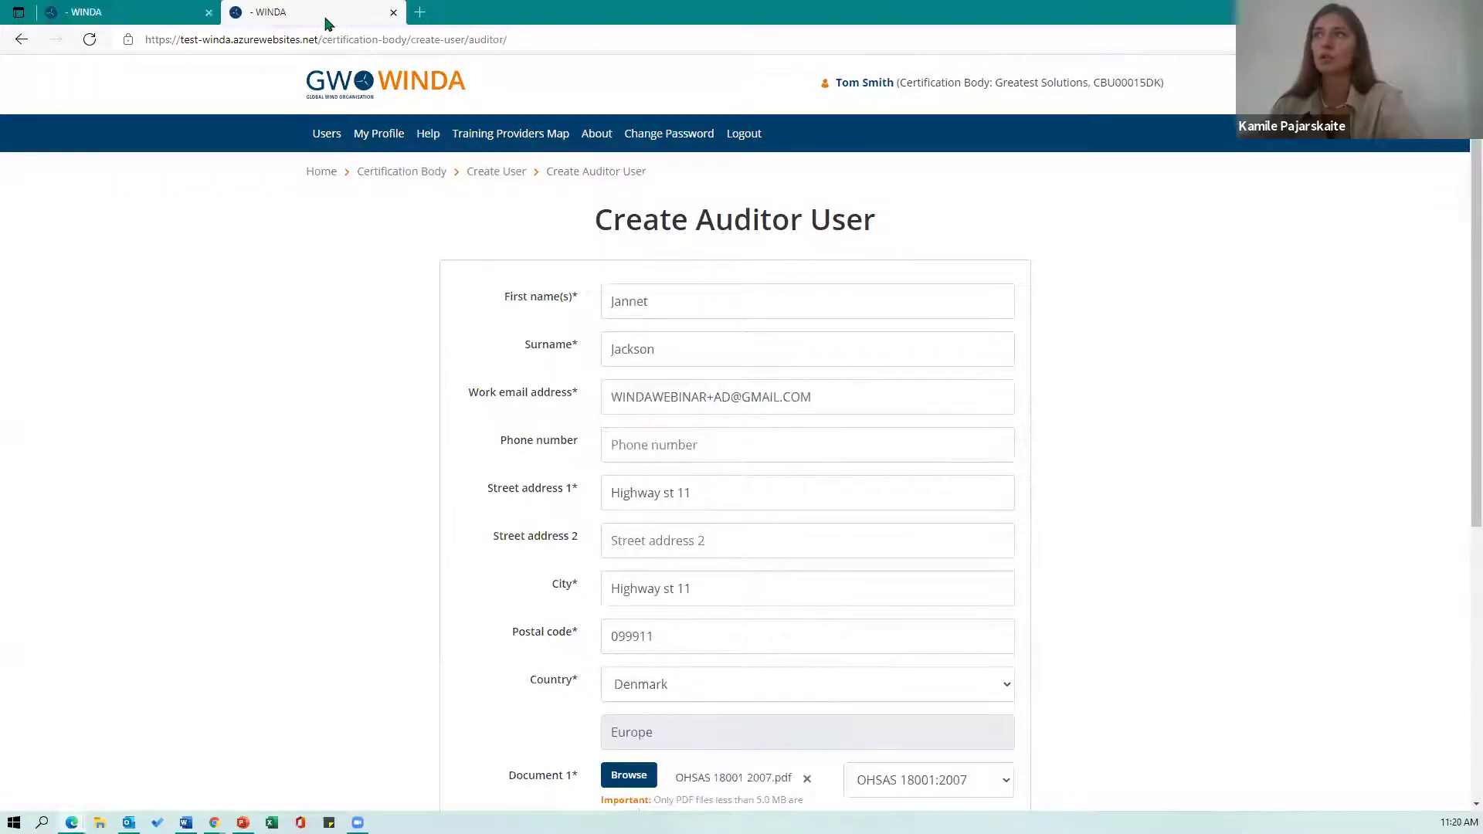
Review the filled-in auditor form and set the type of Document 1 to Other
scroll(762, 380, down, 2)
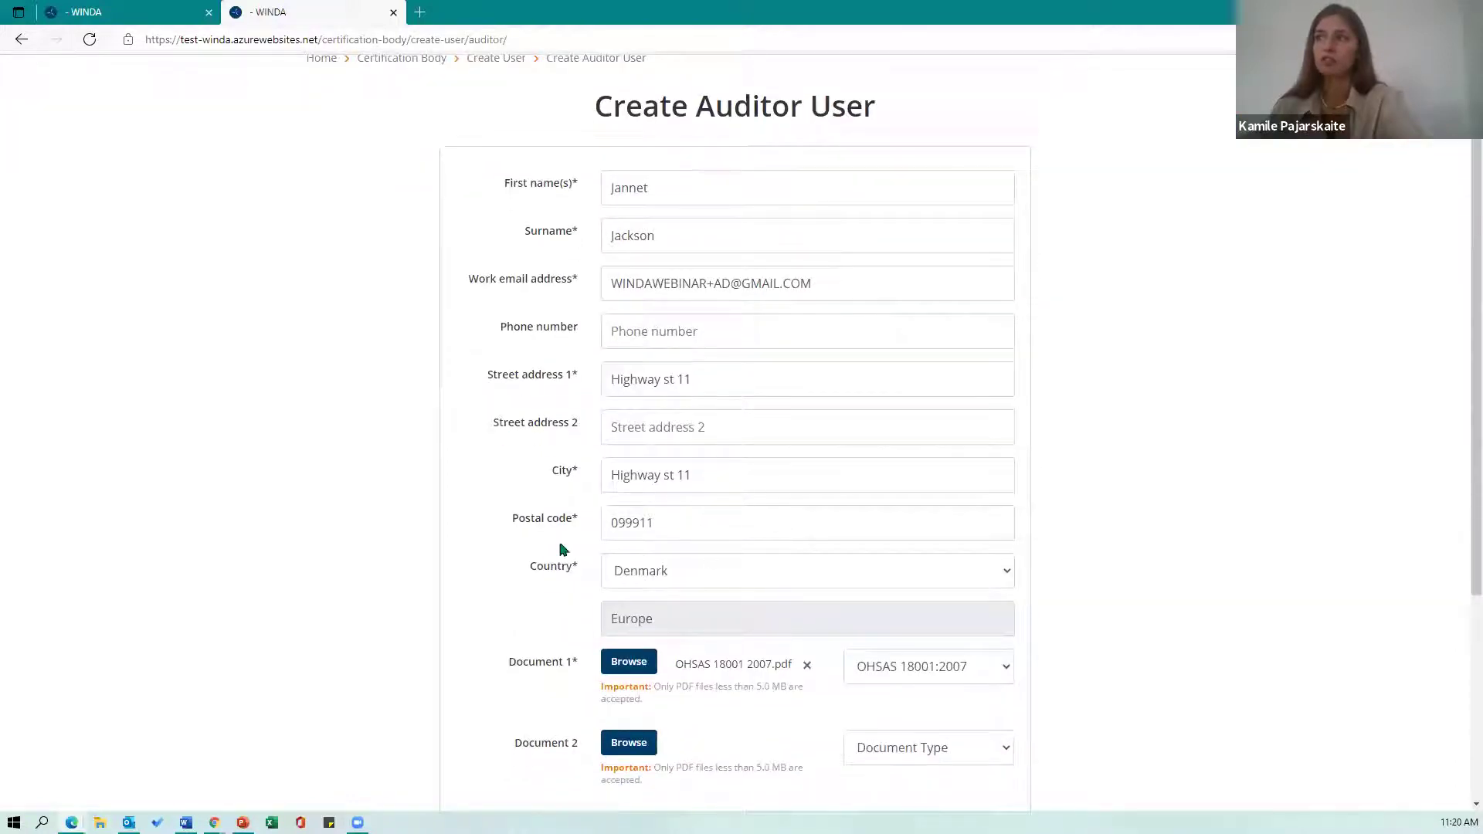
scroll(563, 494, down, 4)
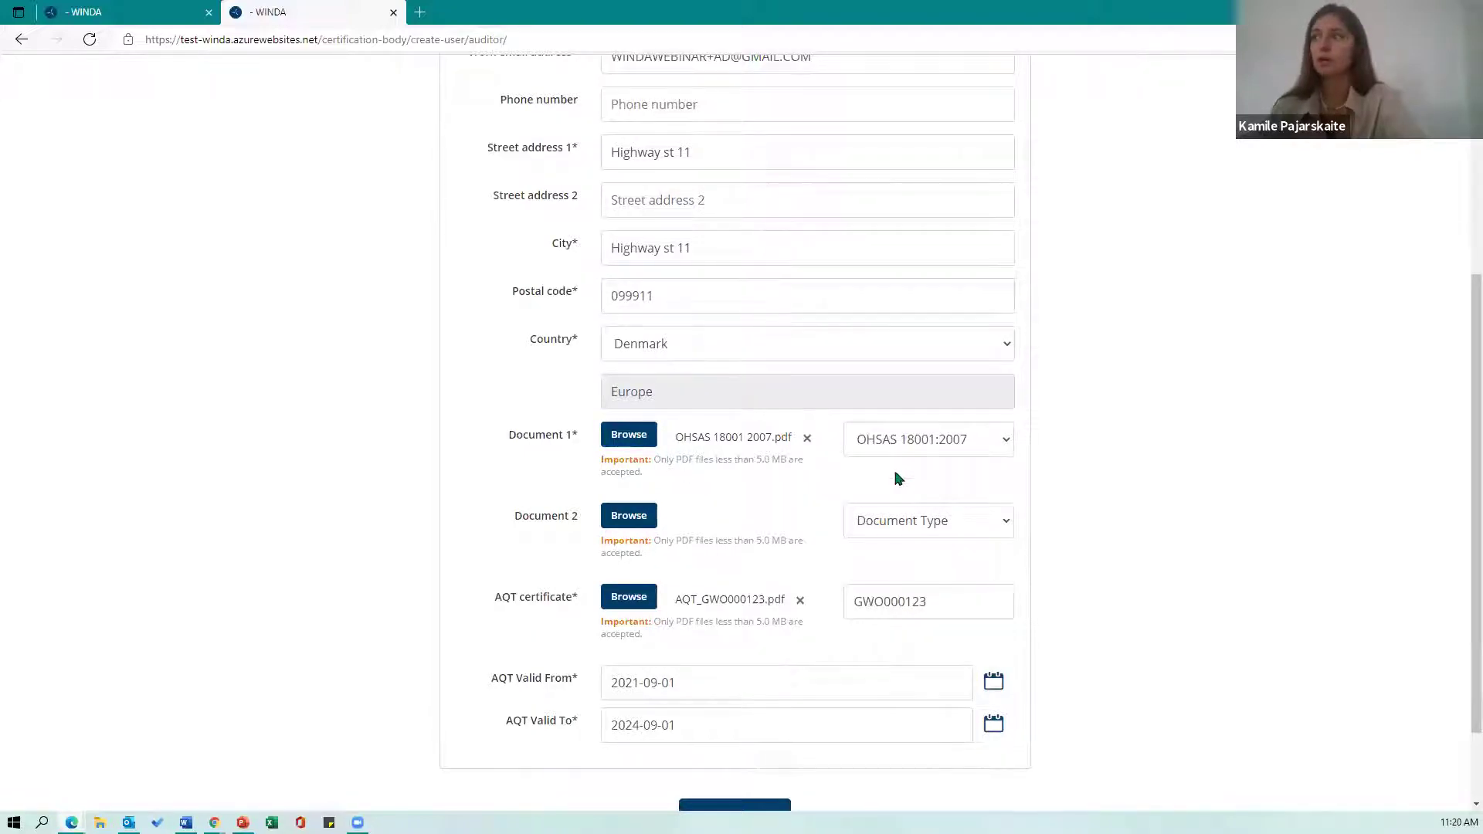
click(912, 455)
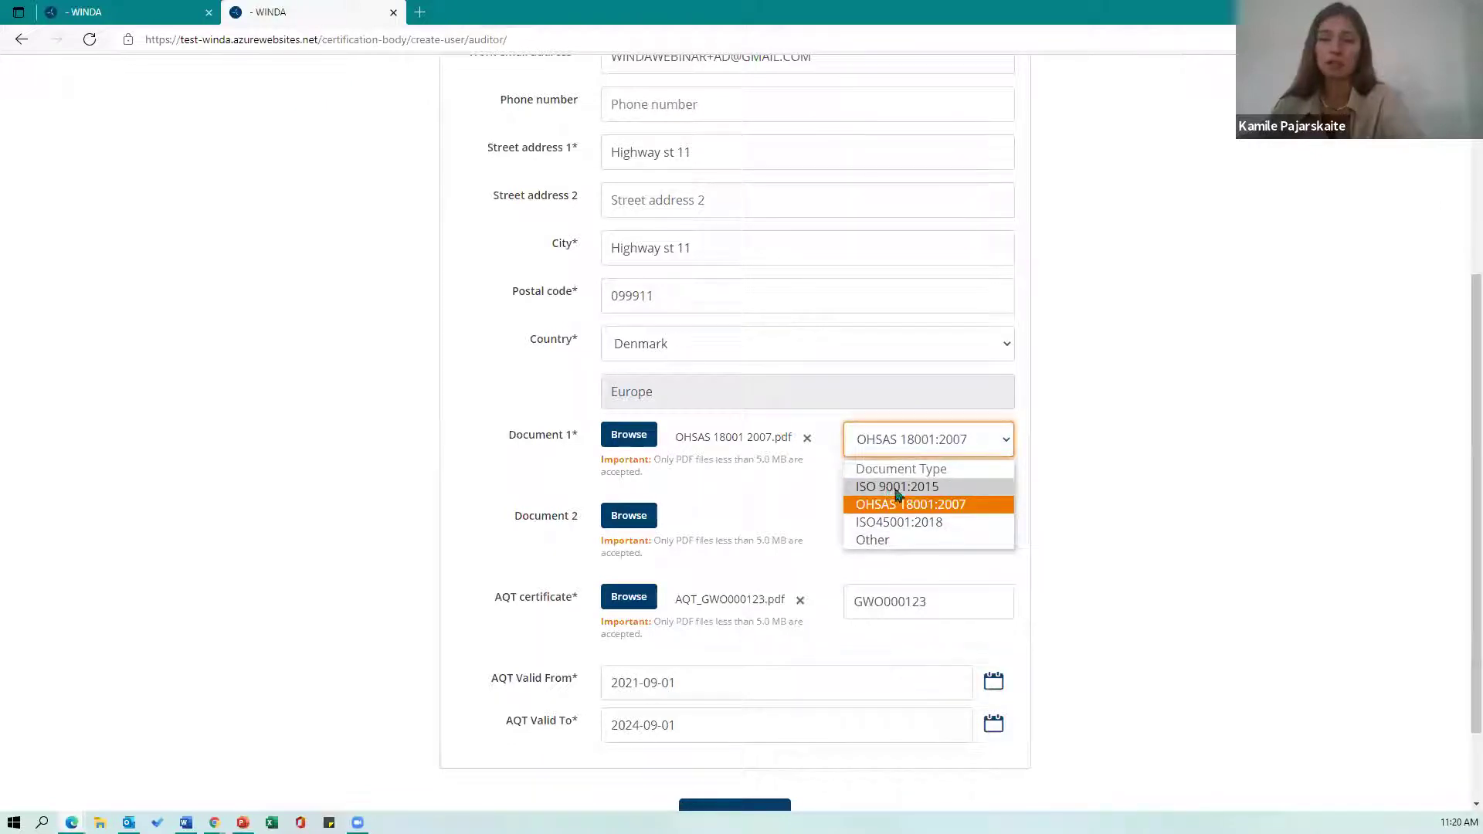
click(873, 540)
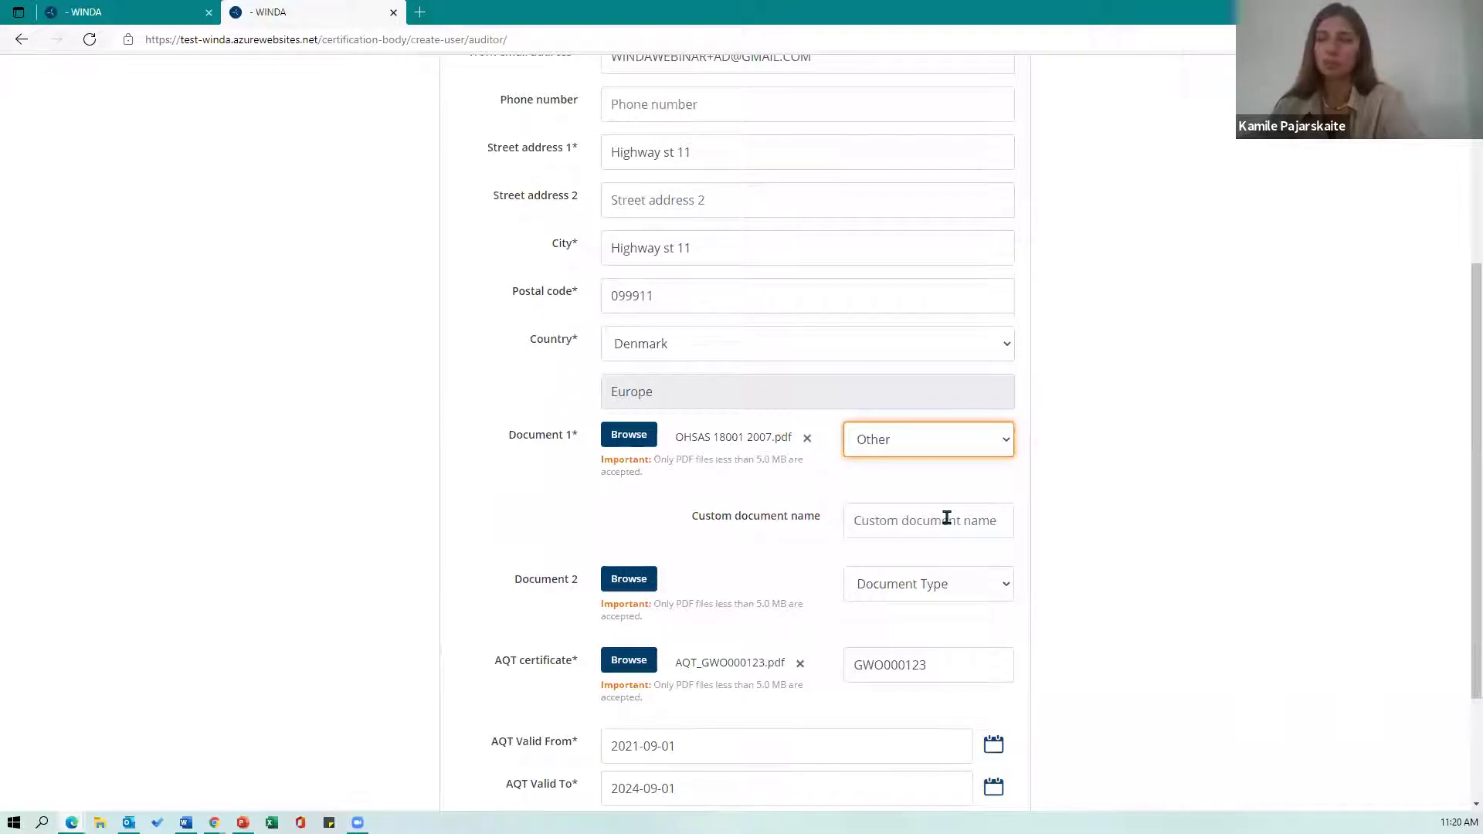
scroll(911, 535, down, 3)
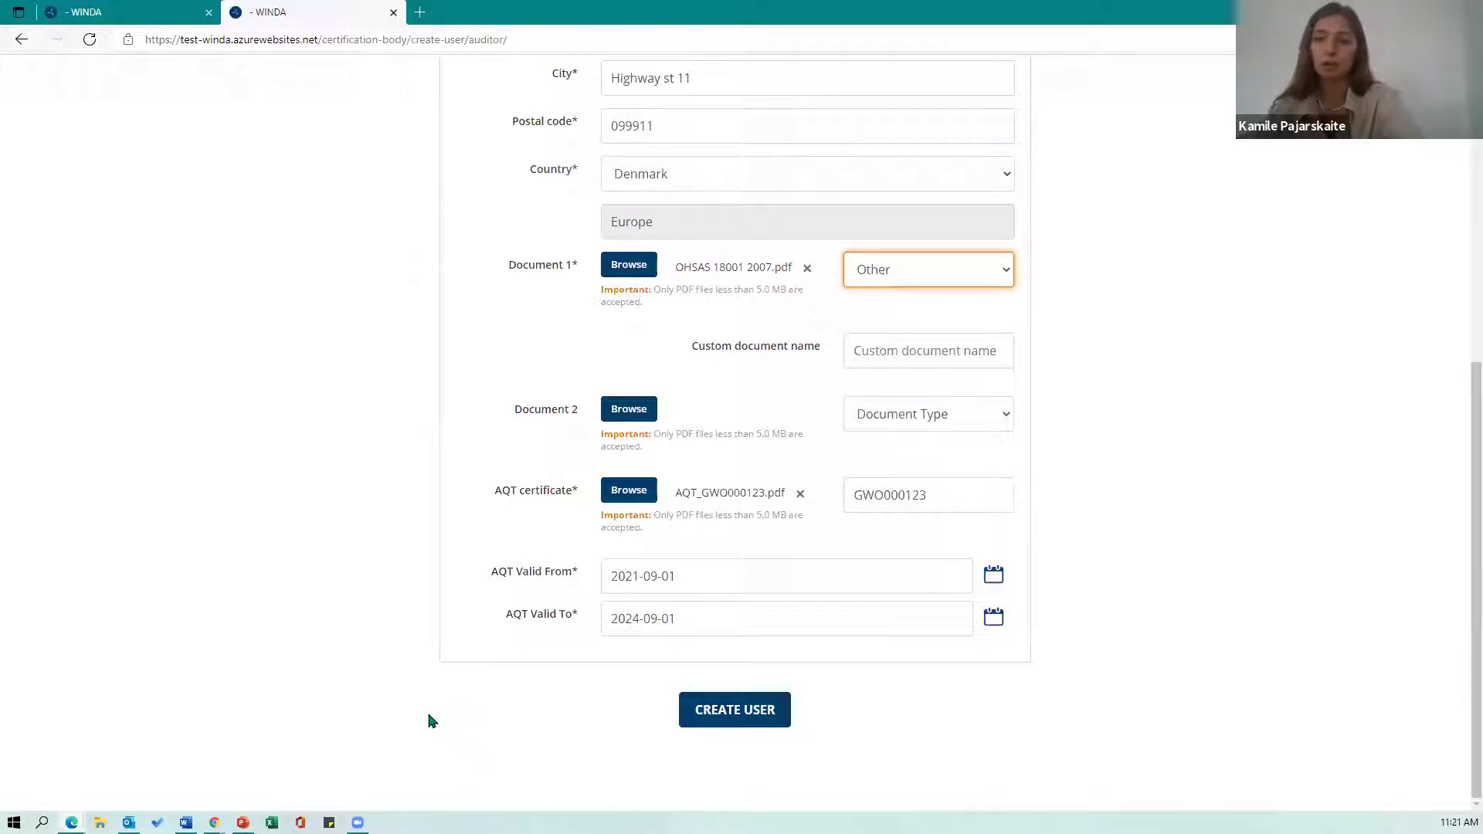
Switch to the InPrivate Edge window with the auditor account and open the auditor's own profile with its mandatory tasks
mouse_move(72, 821)
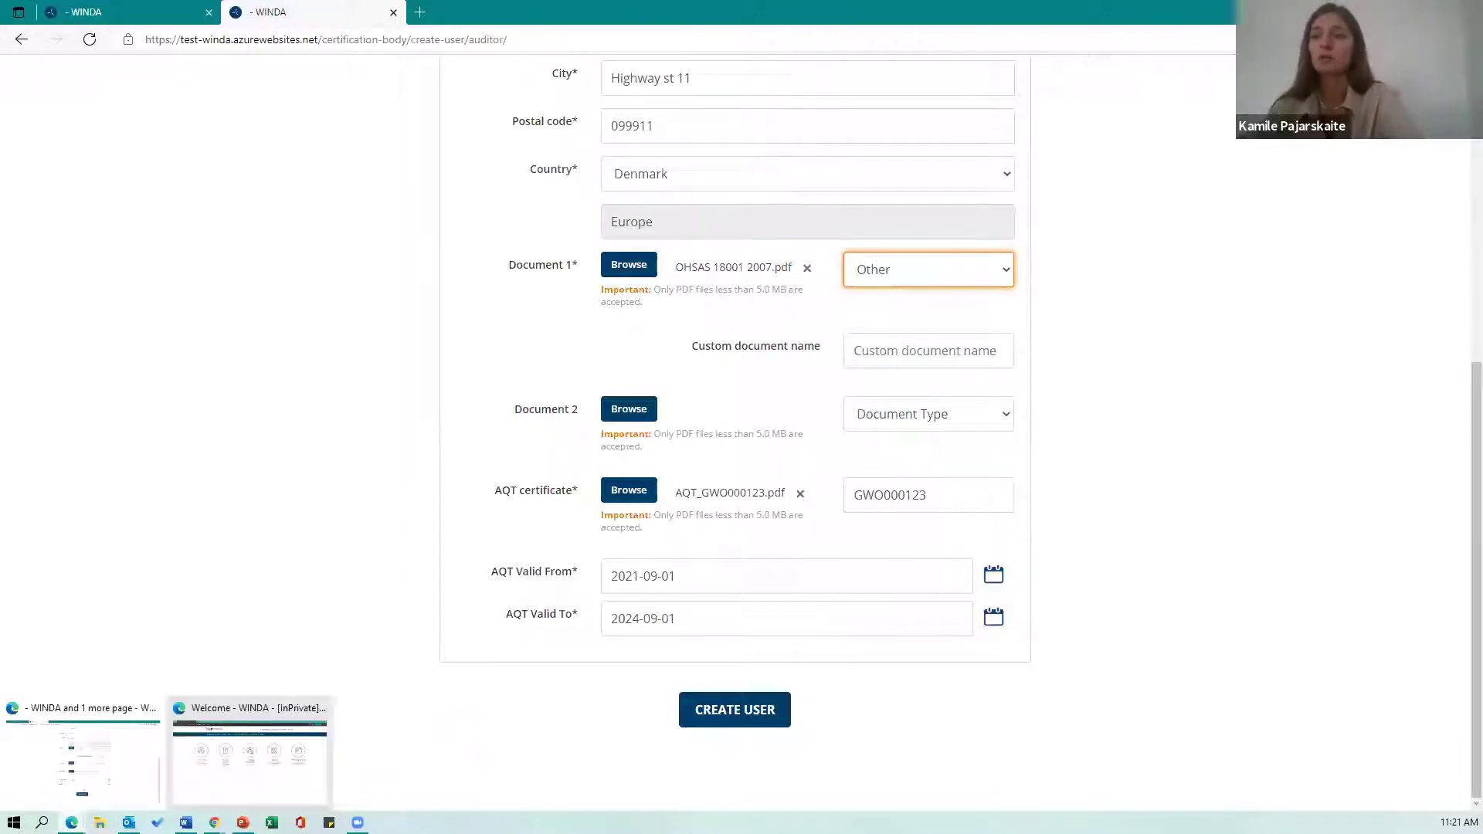
click(85, 798)
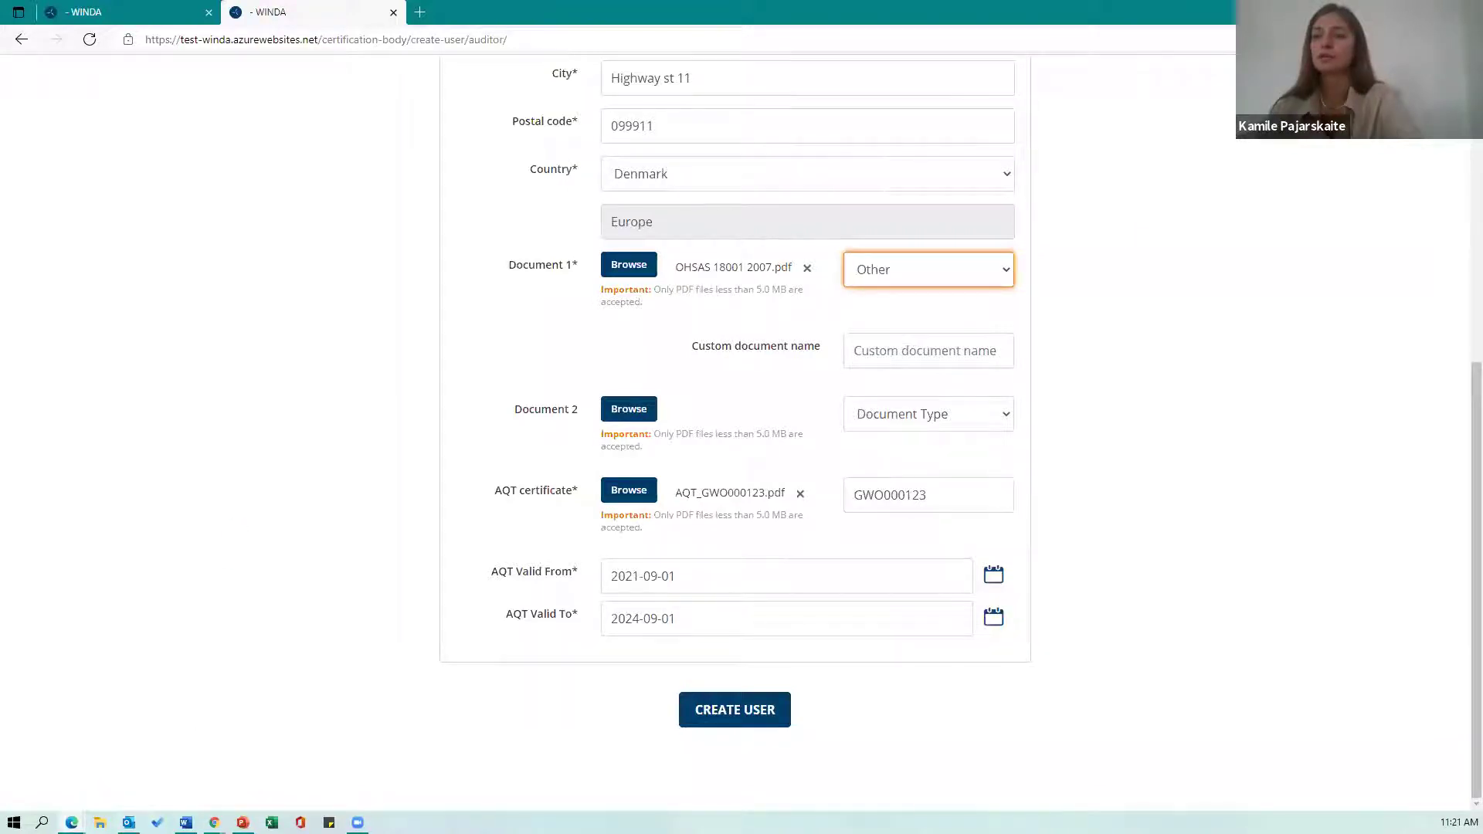
click(71, 822)
click(245, 774)
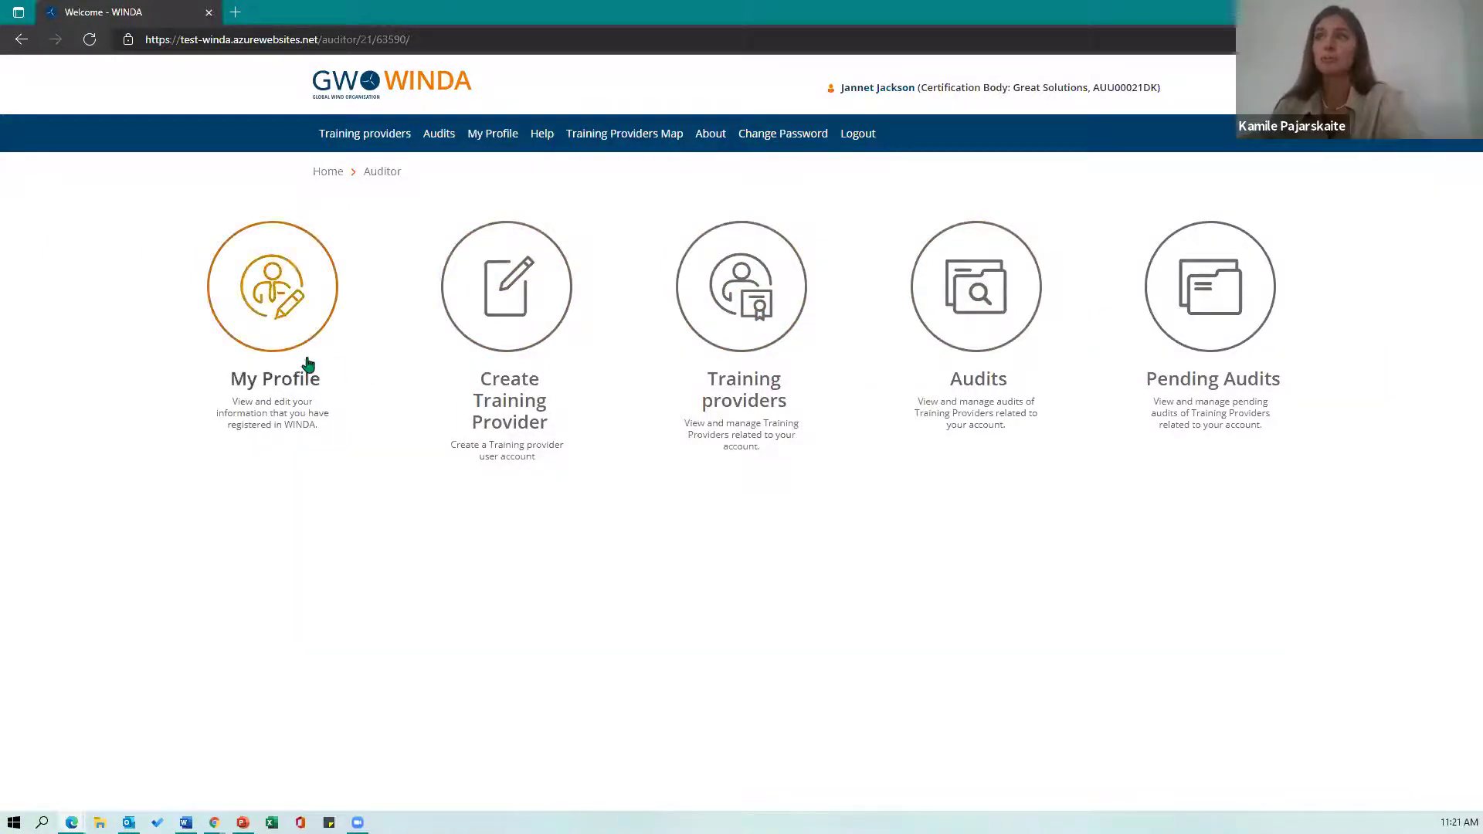
click(276, 325)
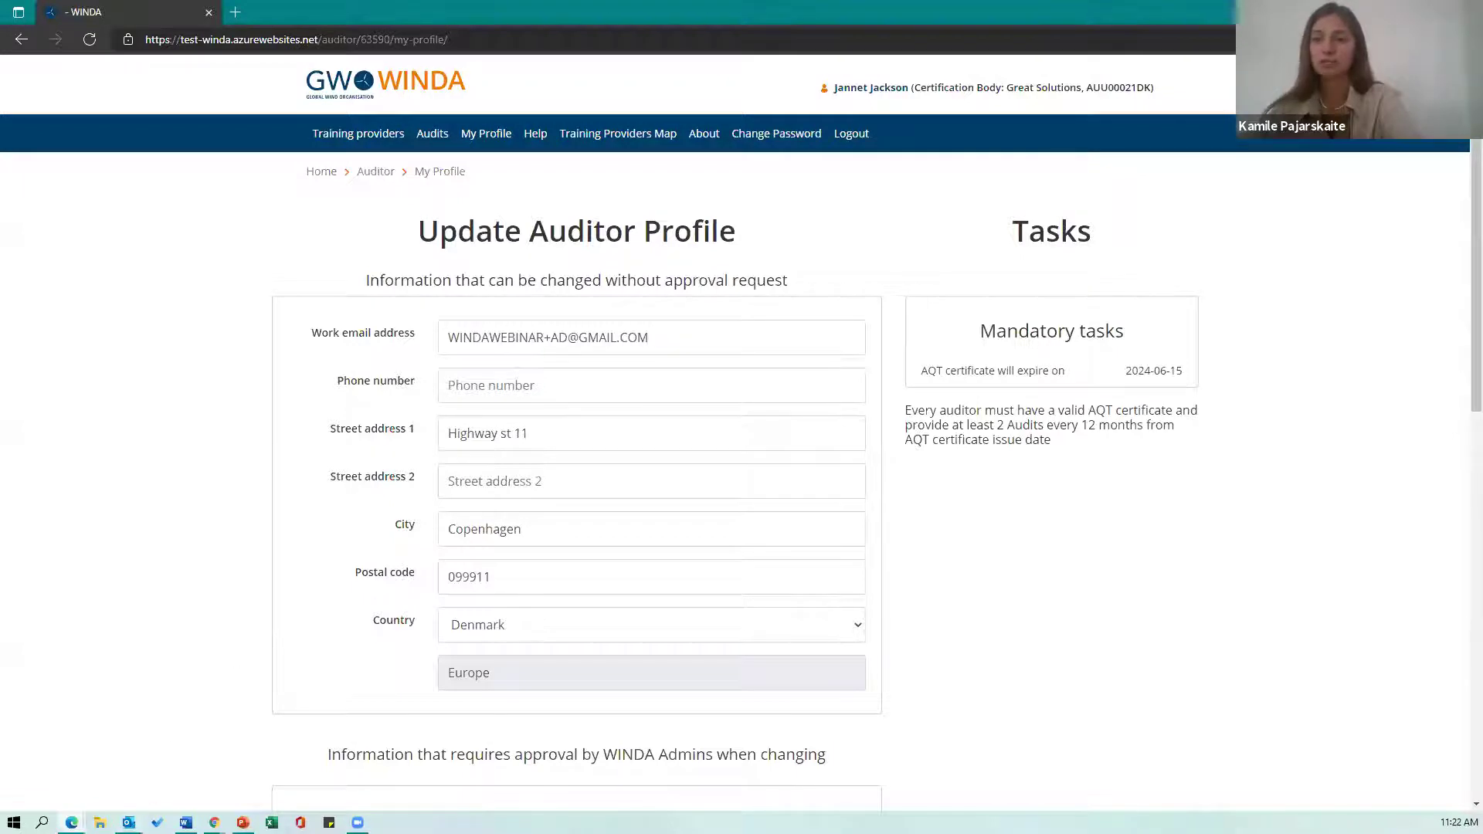
Switch to the Chrome window with the Great Solutions certification body account and show the account's home page
mouse_move(214, 822)
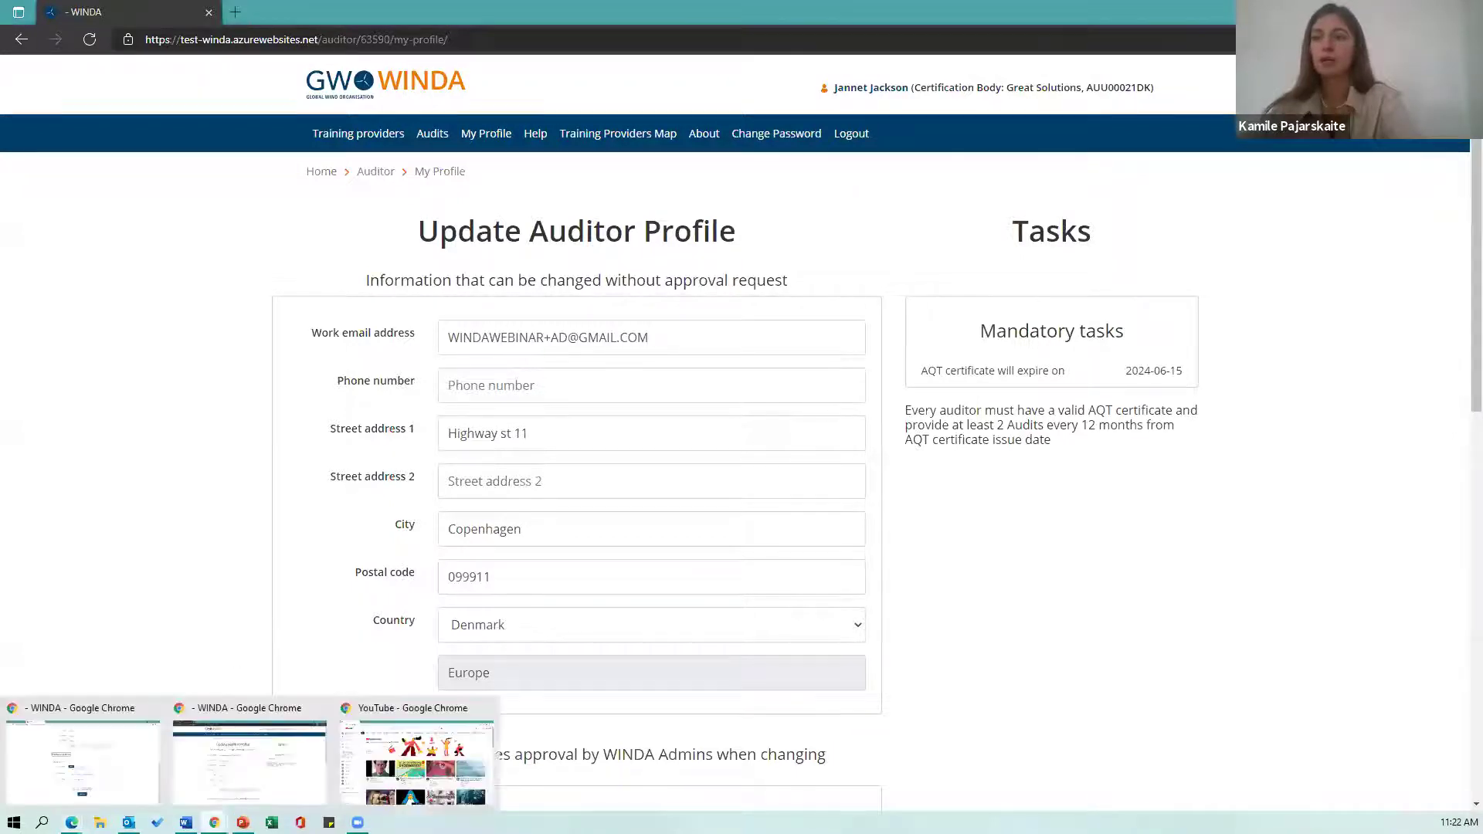
click(219, 776)
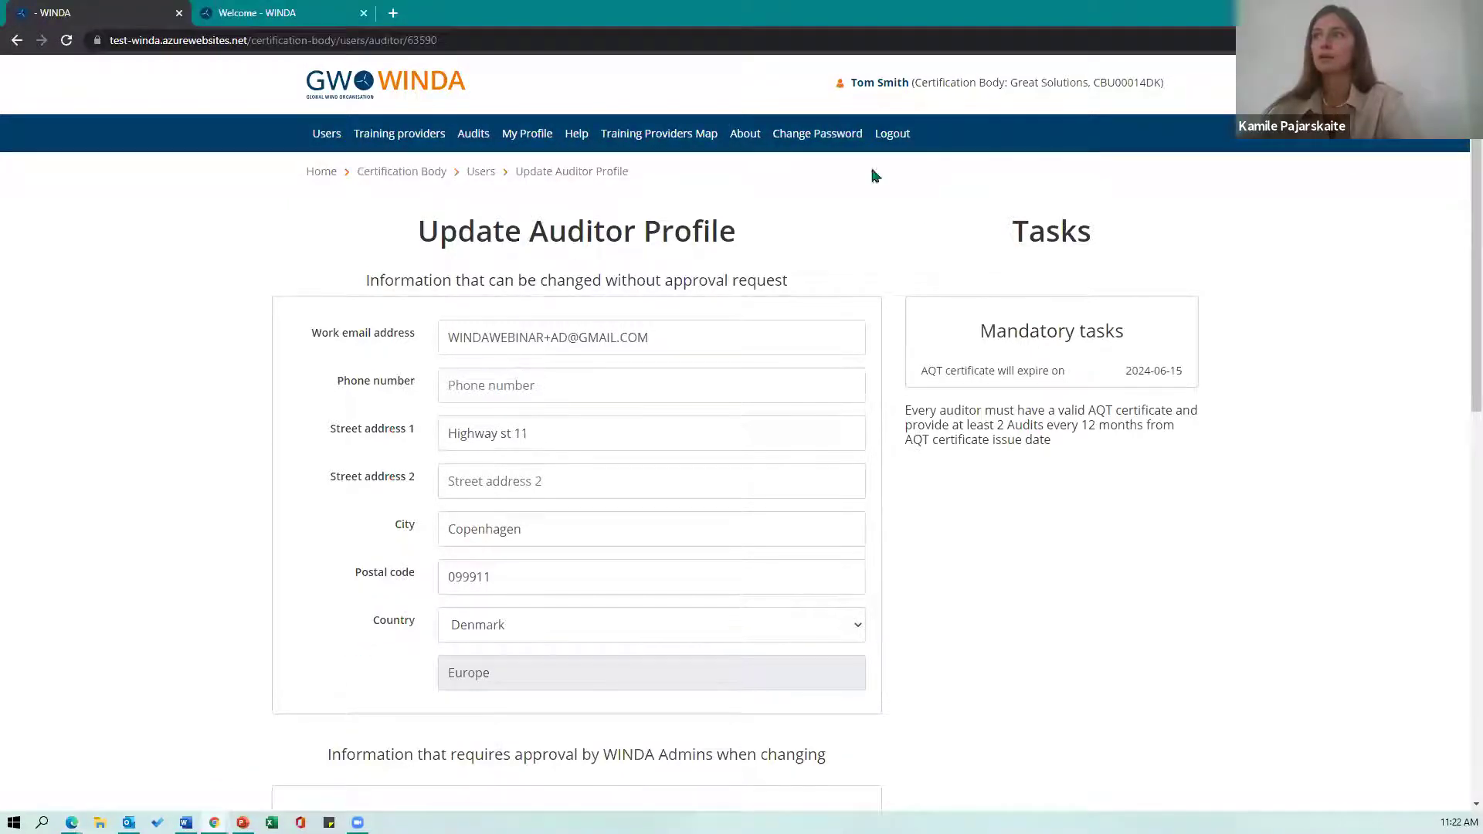
click(290, 11)
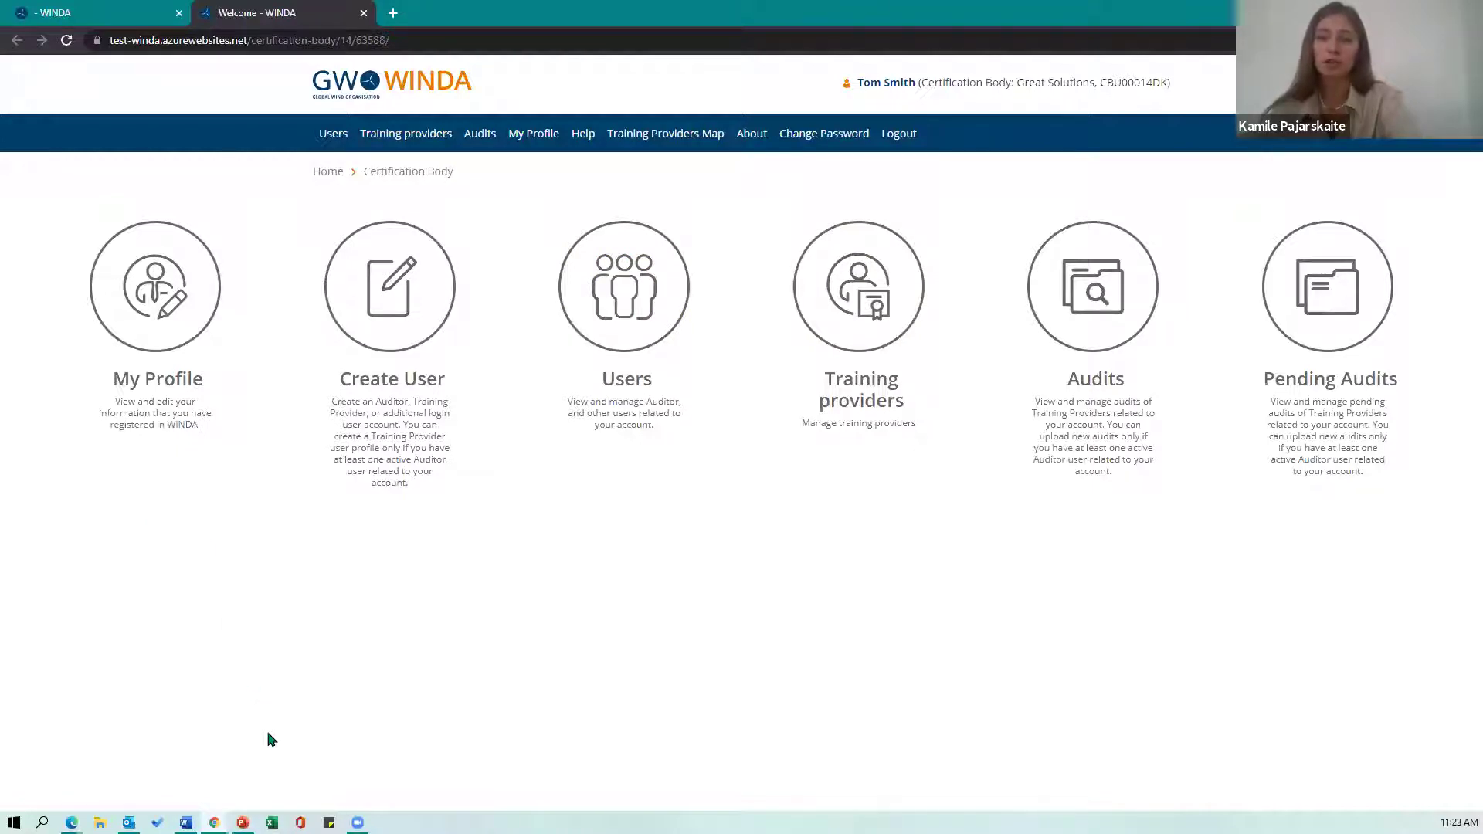
Switch to the PowerPoint presentation and show slide 5, Demonstrations, followed by slide 6, Submitting audits on WINDA
mouse_move(243, 822)
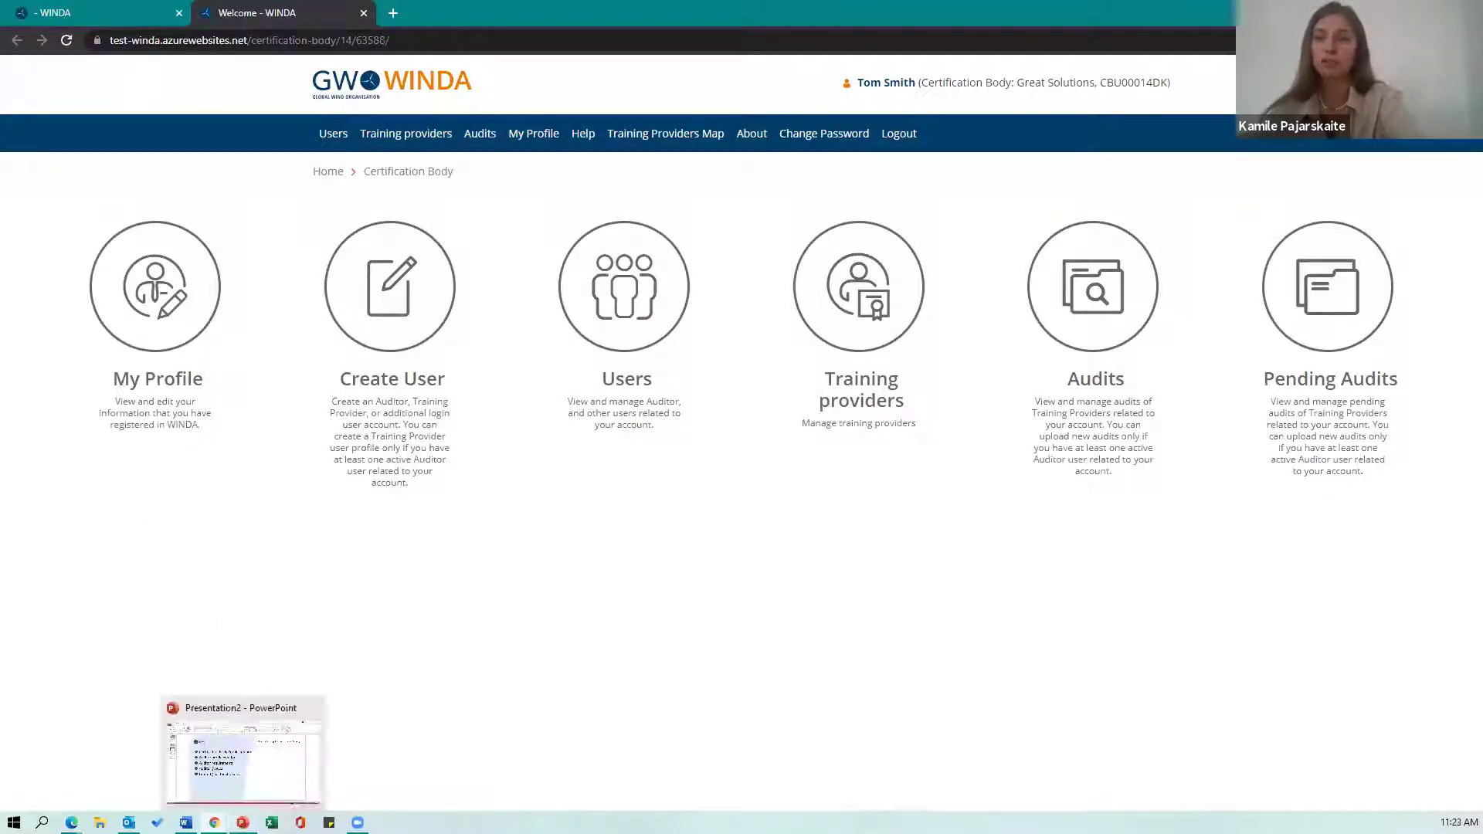
click(266, 769)
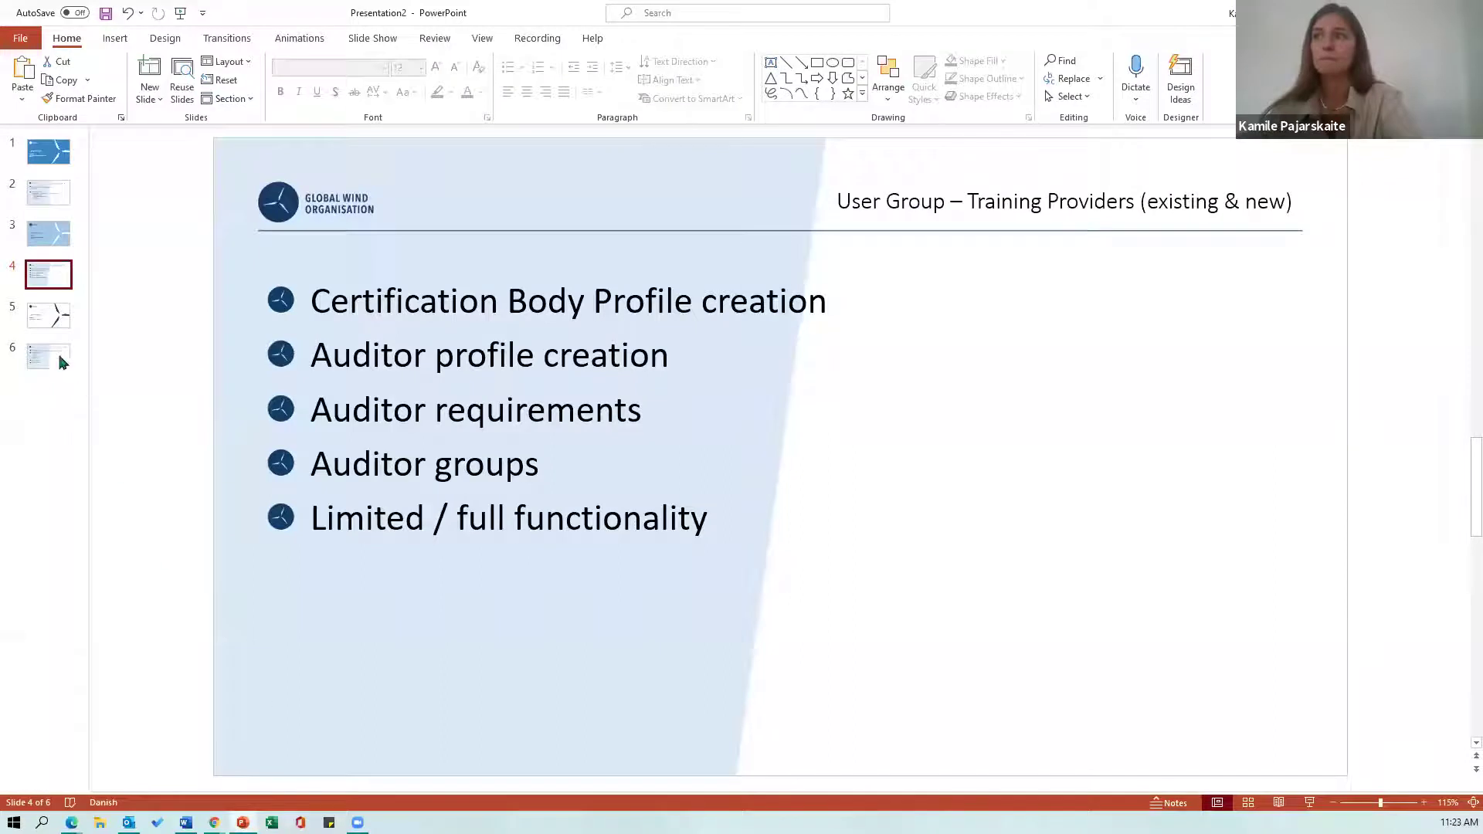
click(58, 318)
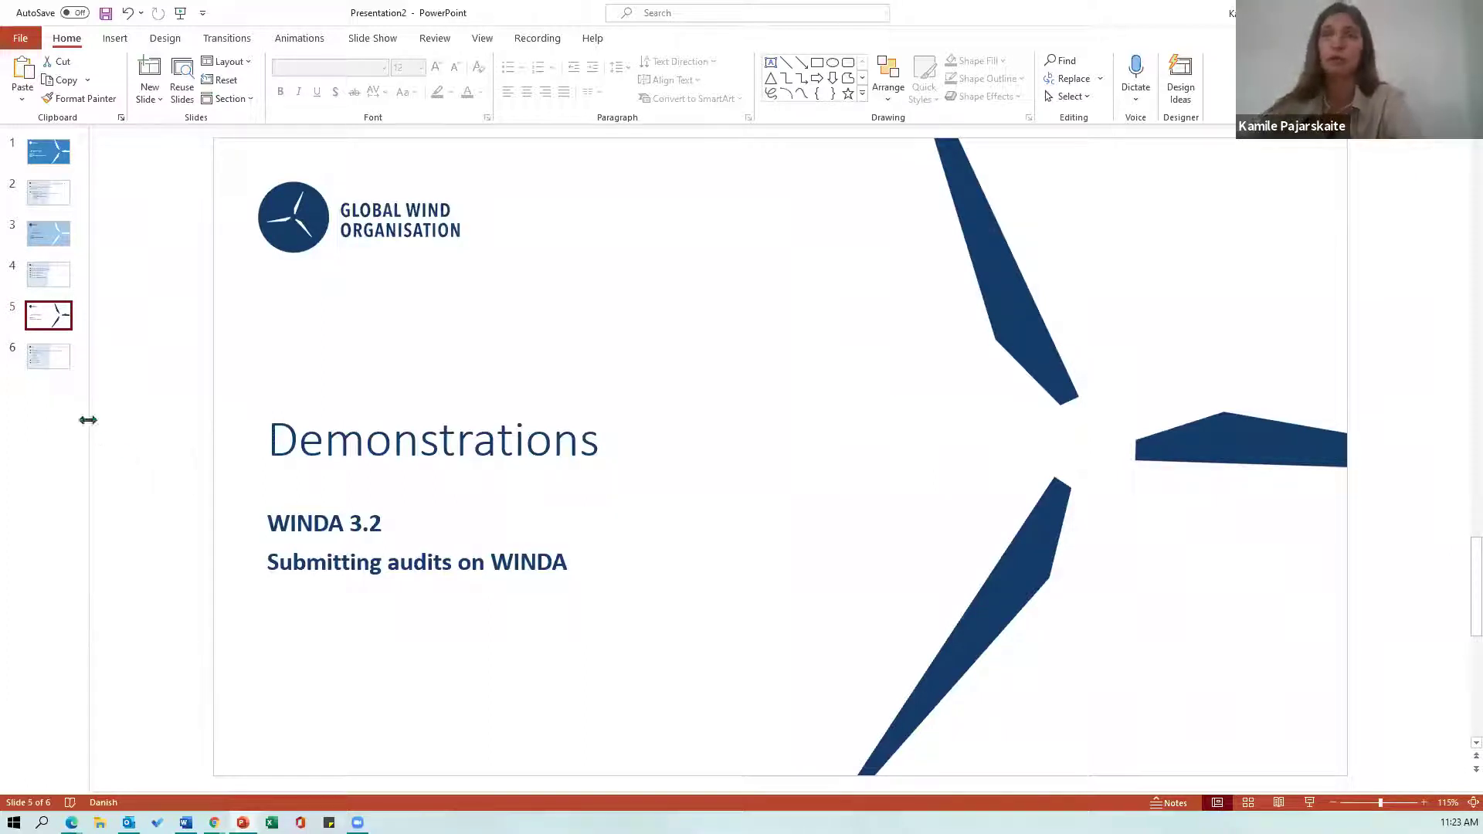
click(65, 353)
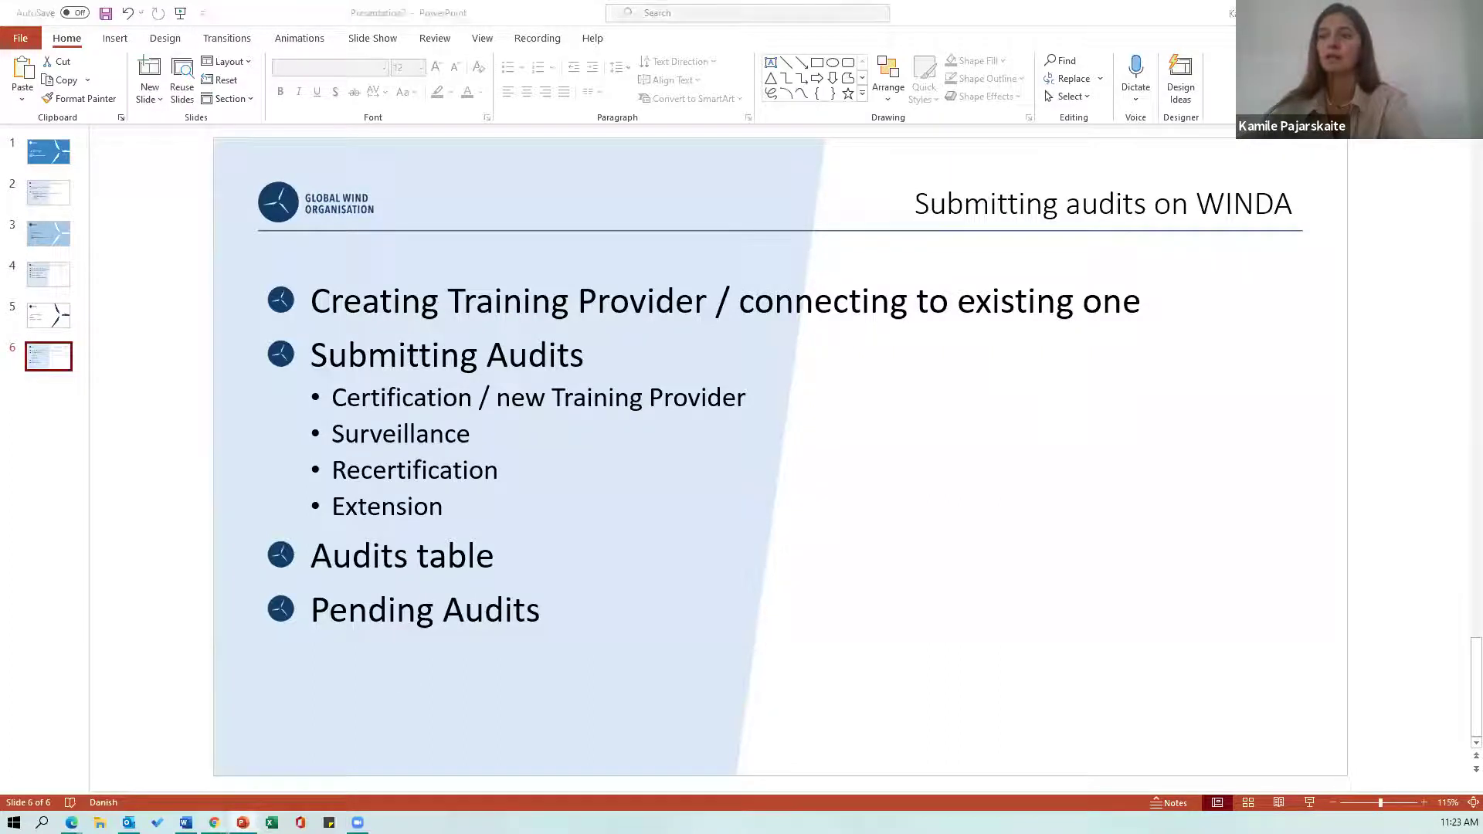
Return to the Great Solutions account in Chrome, open its training providers list, and start creating a new training provider
mouse_move(214, 822)
click(278, 748)
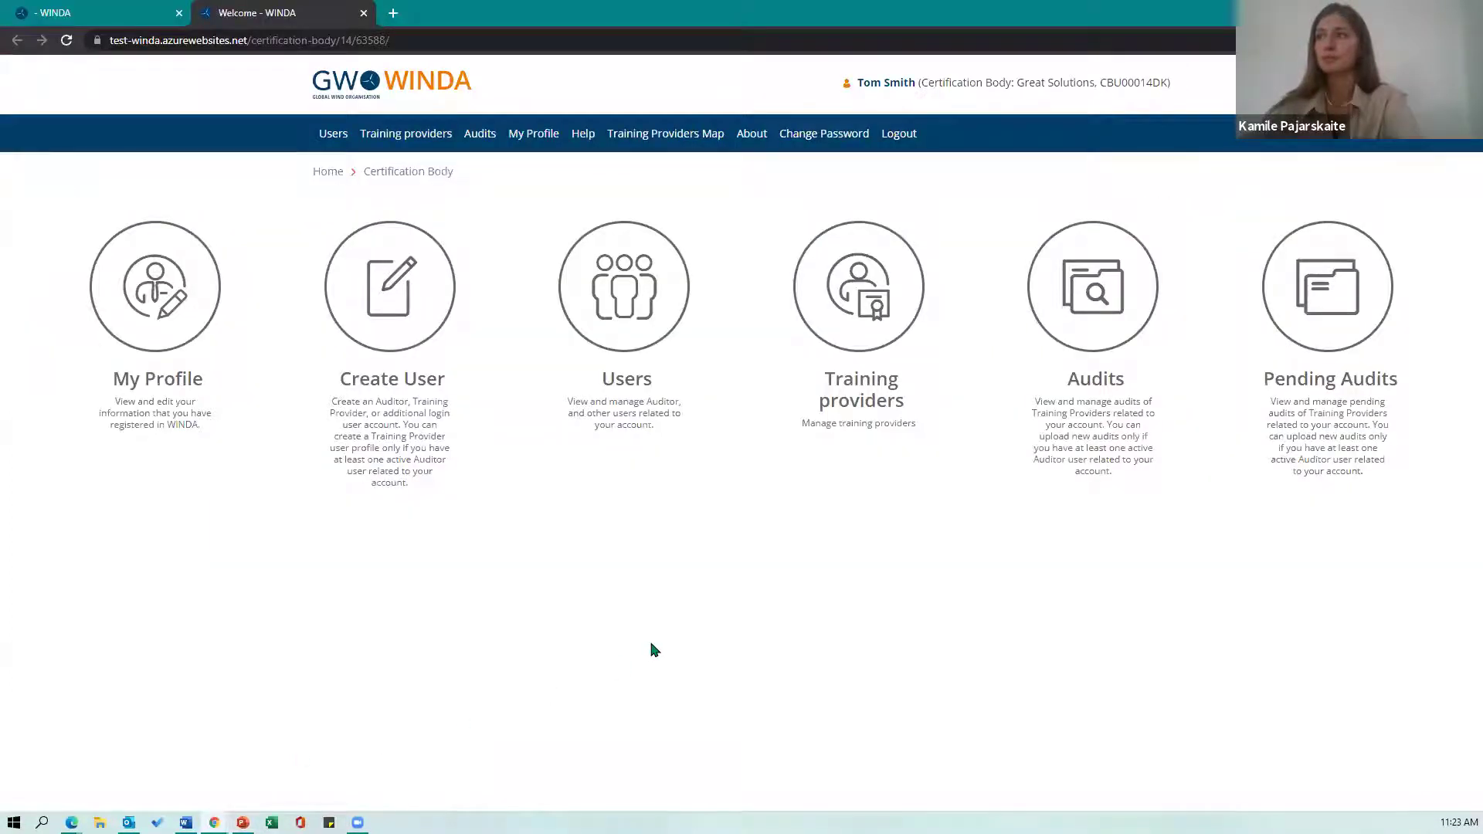
click(863, 333)
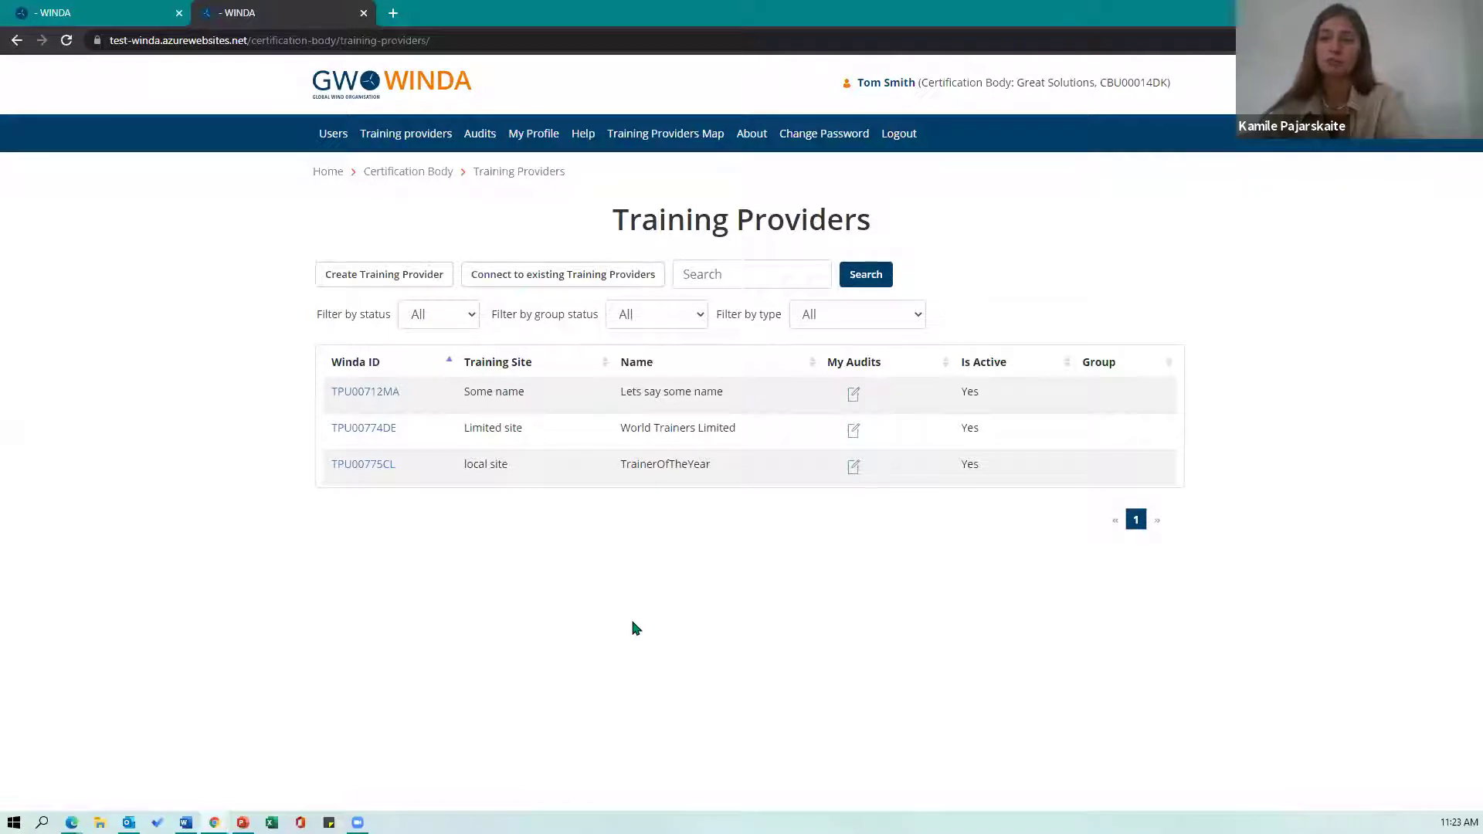
click(359, 280)
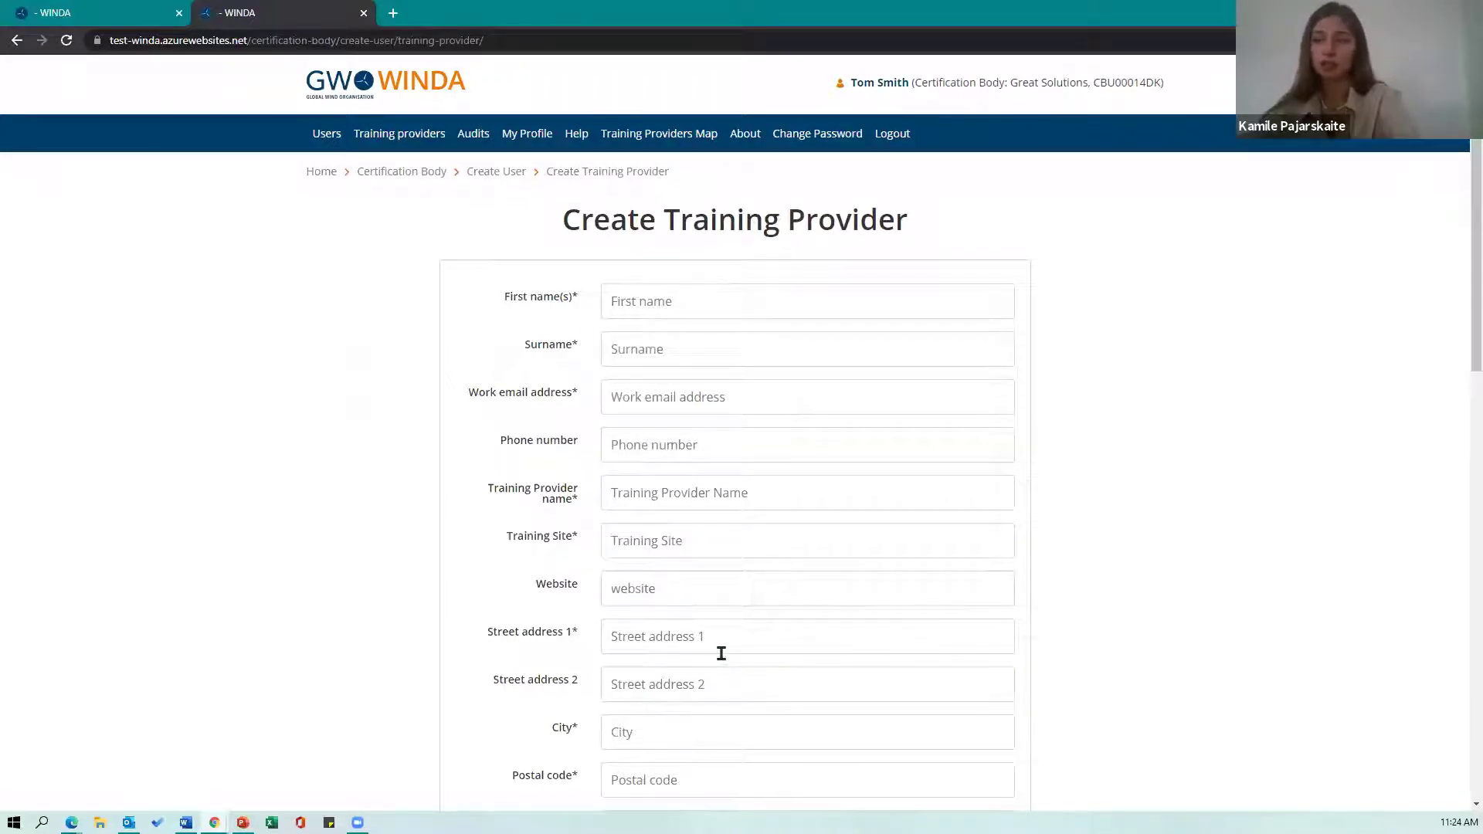
Attach AQT_GWO000123.pdf as the Certificate 1 file and enter "ii" as the certificate number
scroll(722, 653, down, 3)
scroll(728, 646, up, 2)
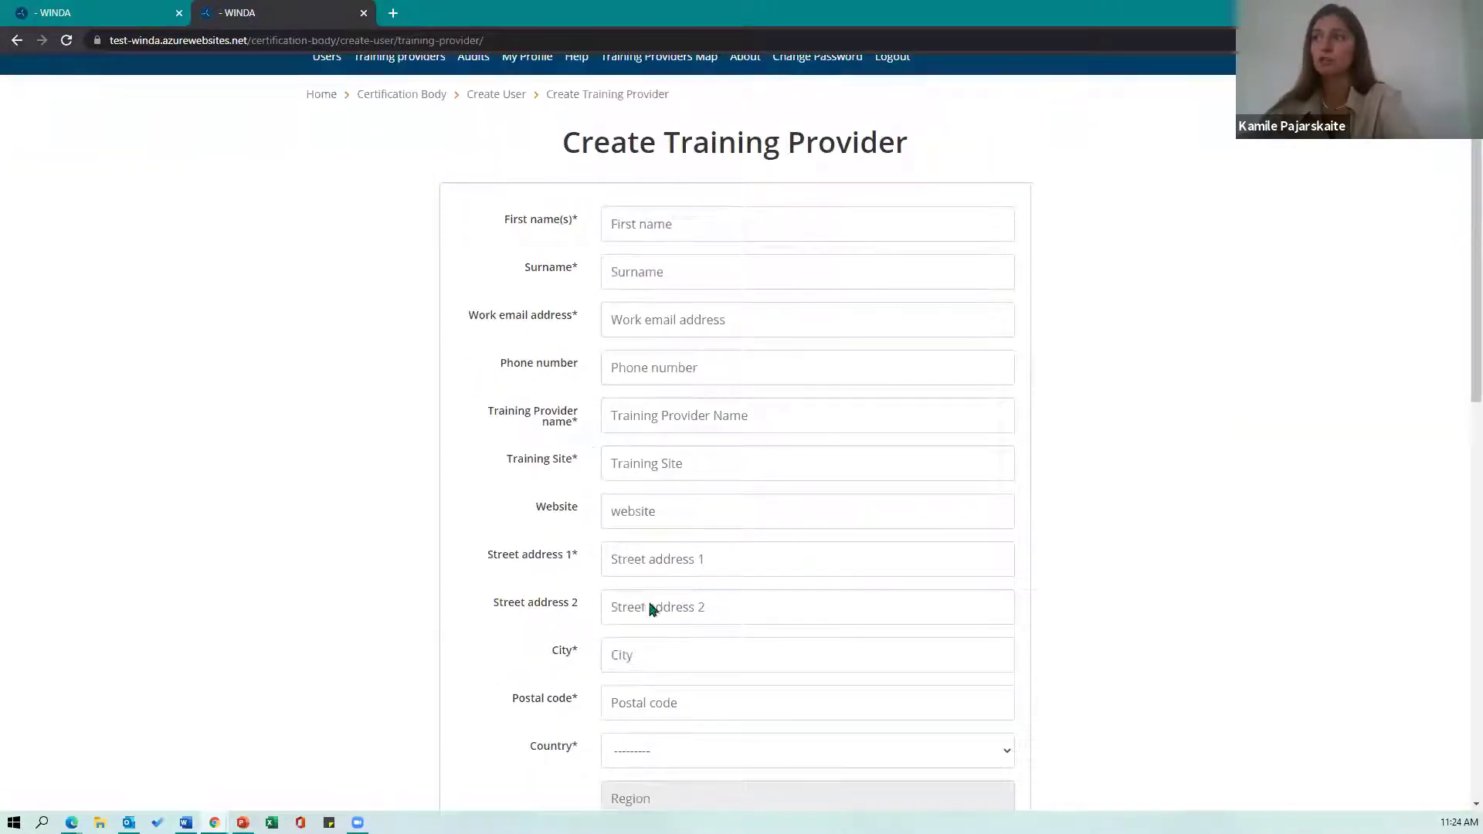
scroll(615, 655, down, 7)
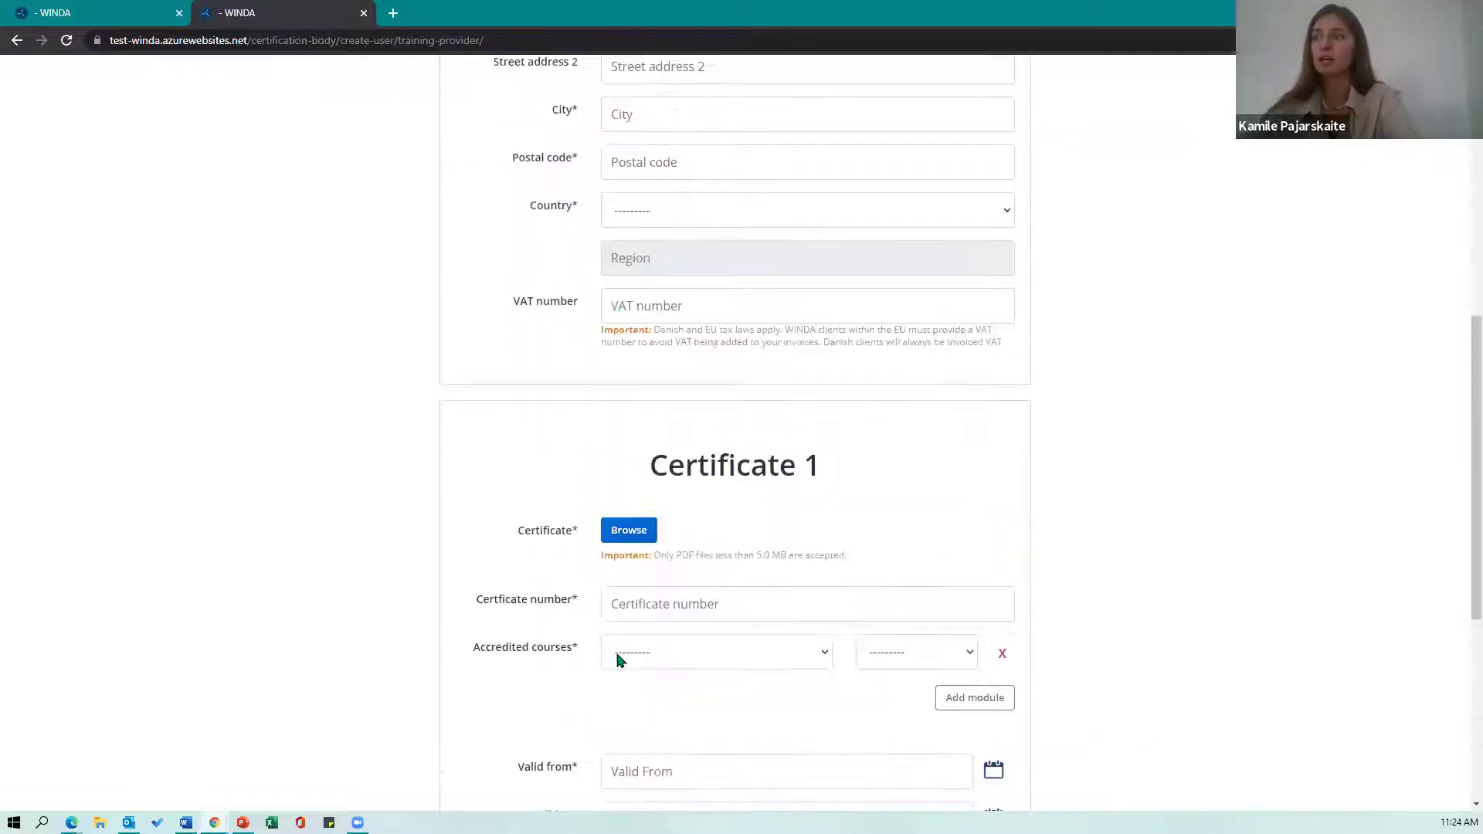
scroll(618, 659, down, 3)
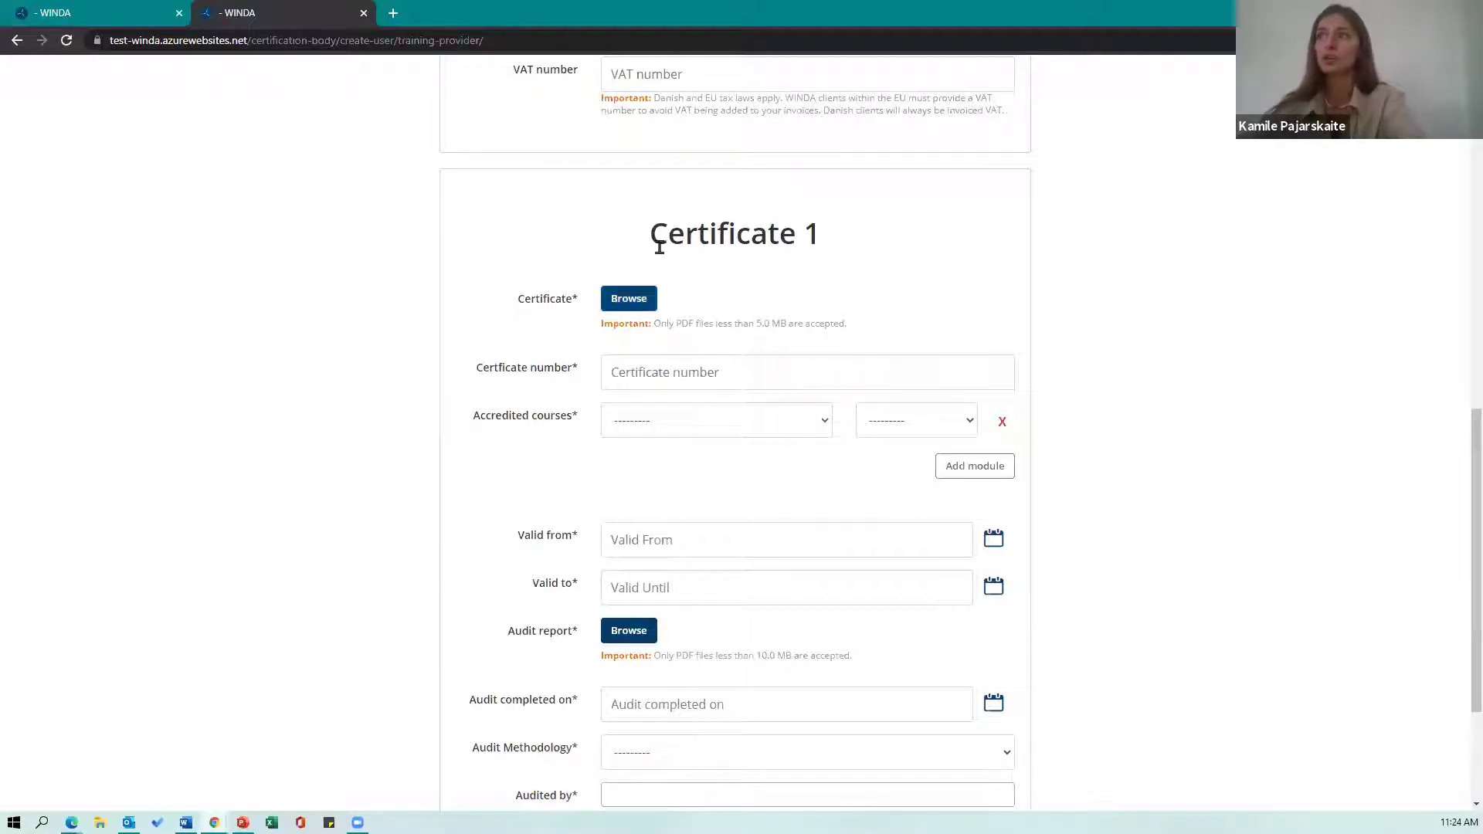
click(635, 303)
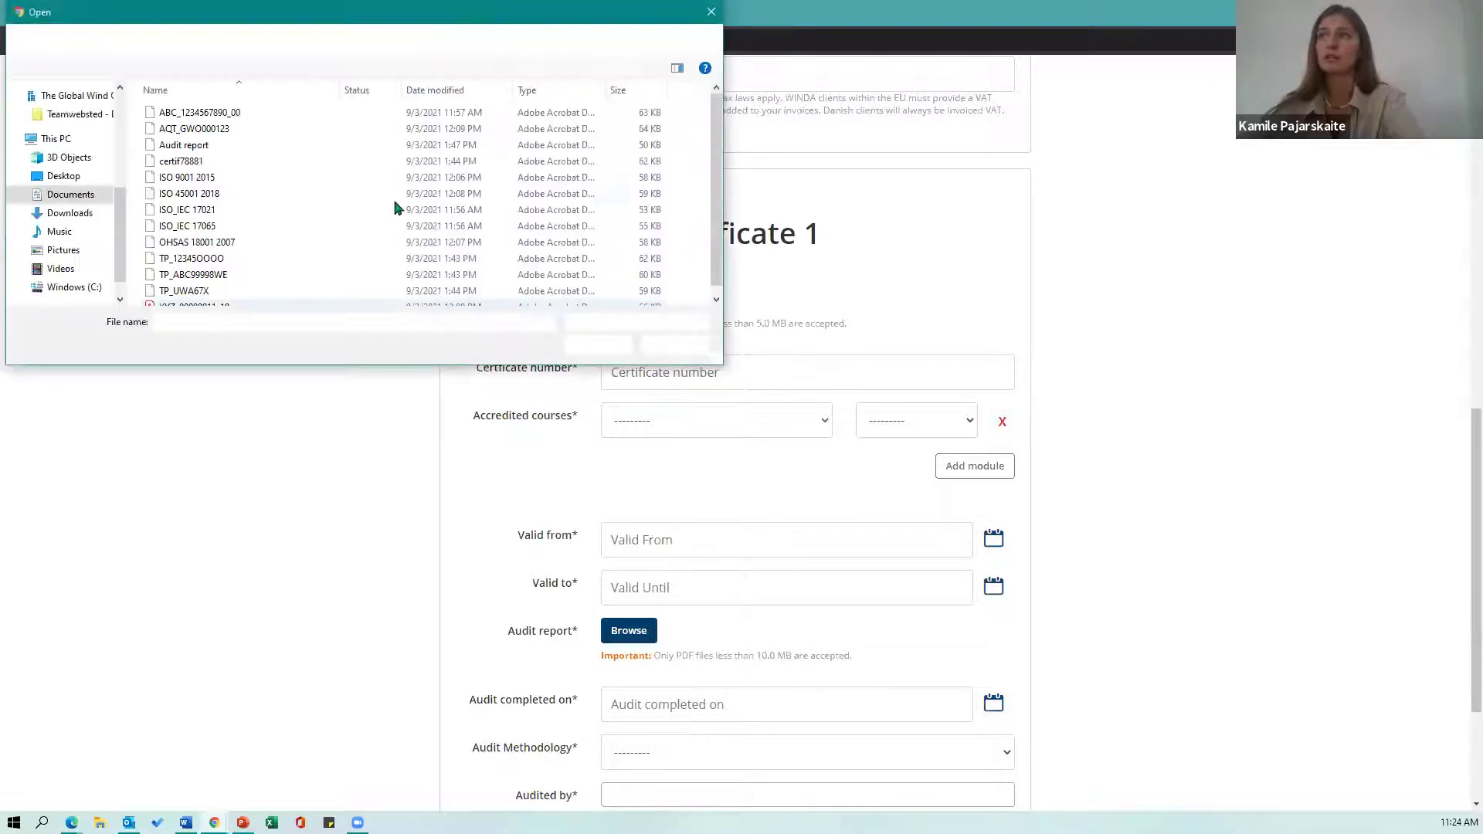
click(197, 128)
click(585, 345)
click(639, 374)
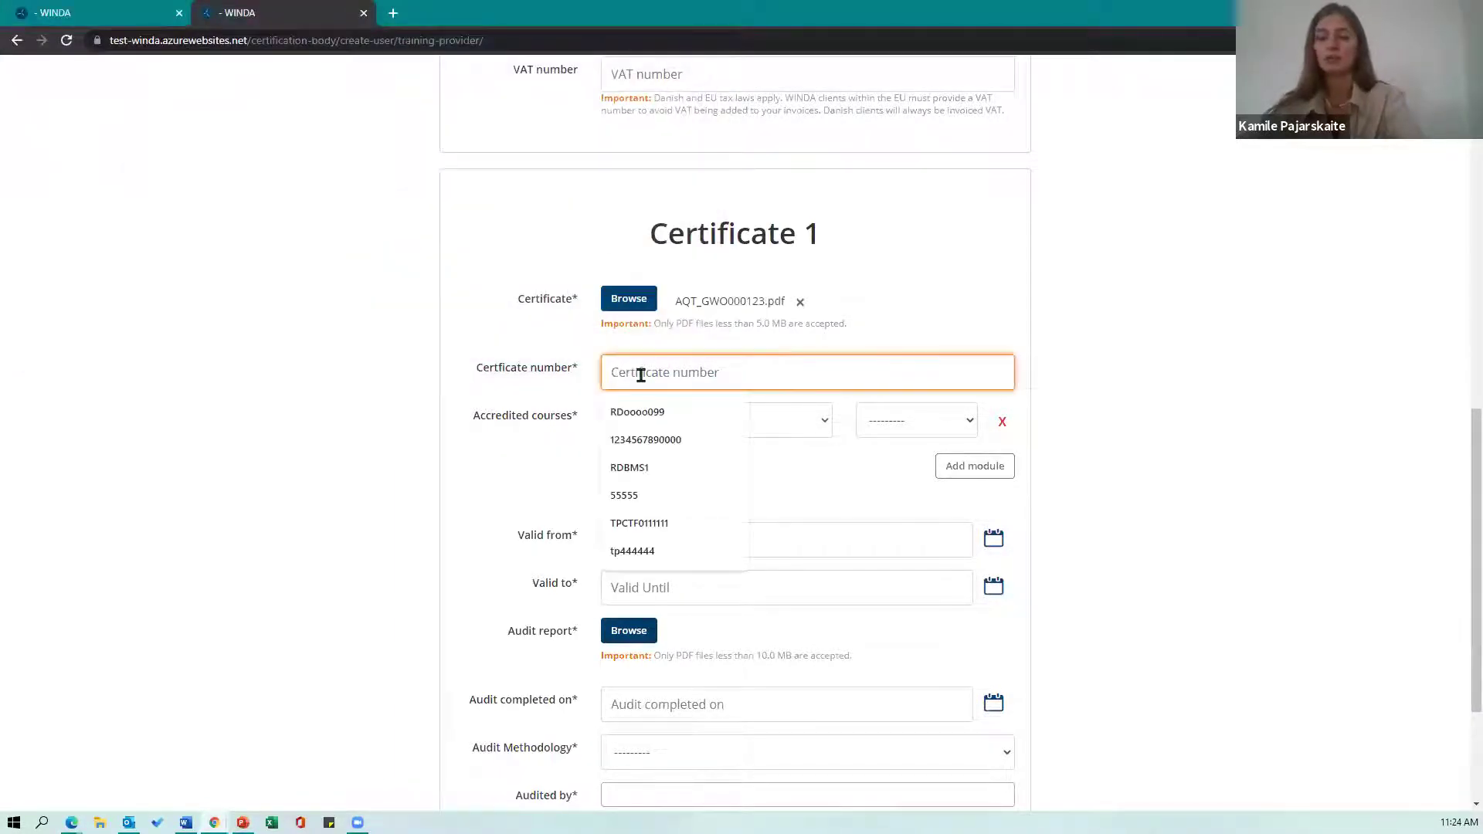
text(ii)
Add two accredited First Aid courses to Certificate 1, one for FIXED Training Facility and one for MOBILE Training Facility
click(652, 420)
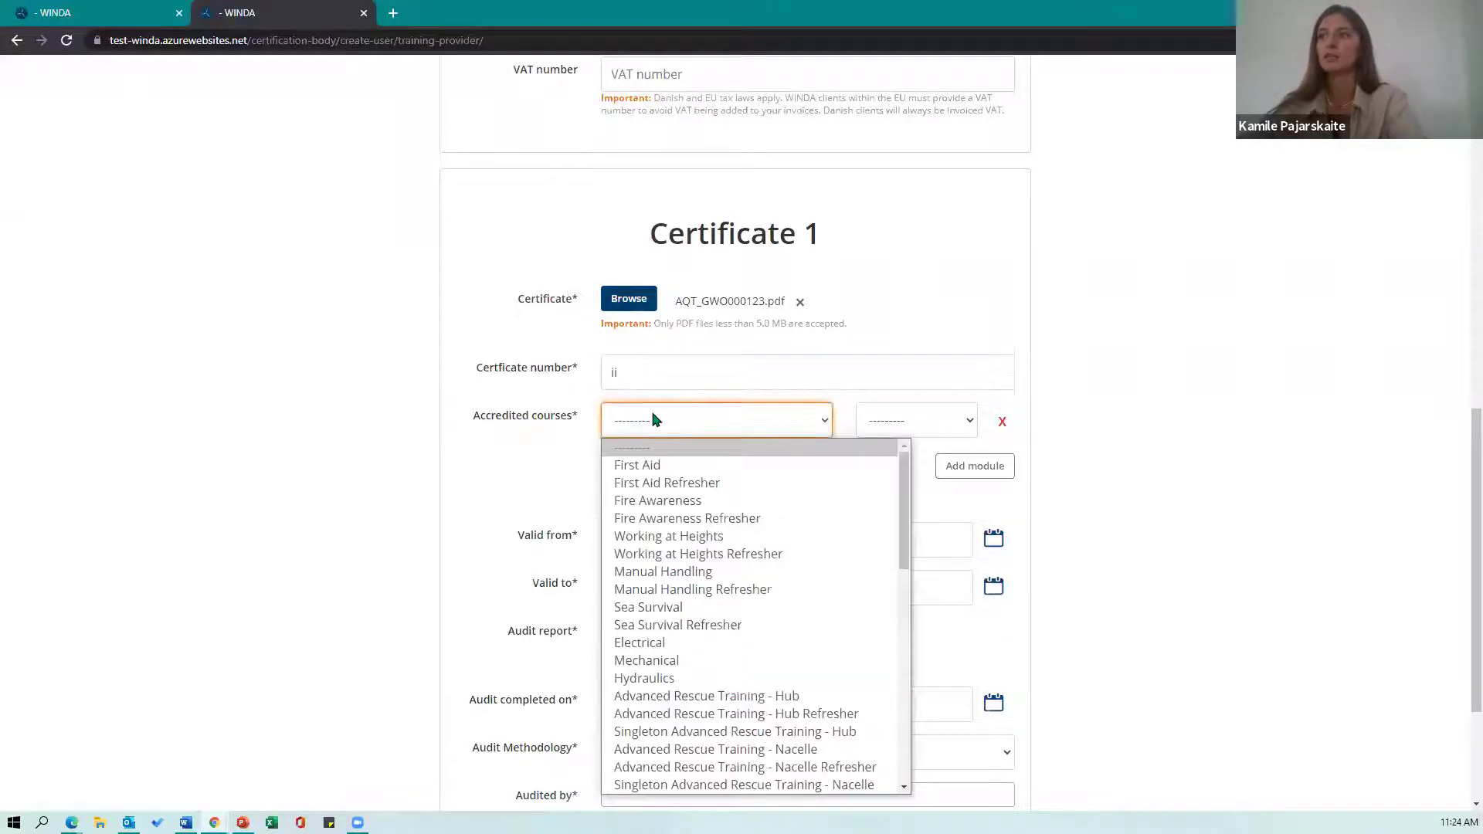
click(660, 464)
click(903, 418)
click(905, 465)
click(962, 465)
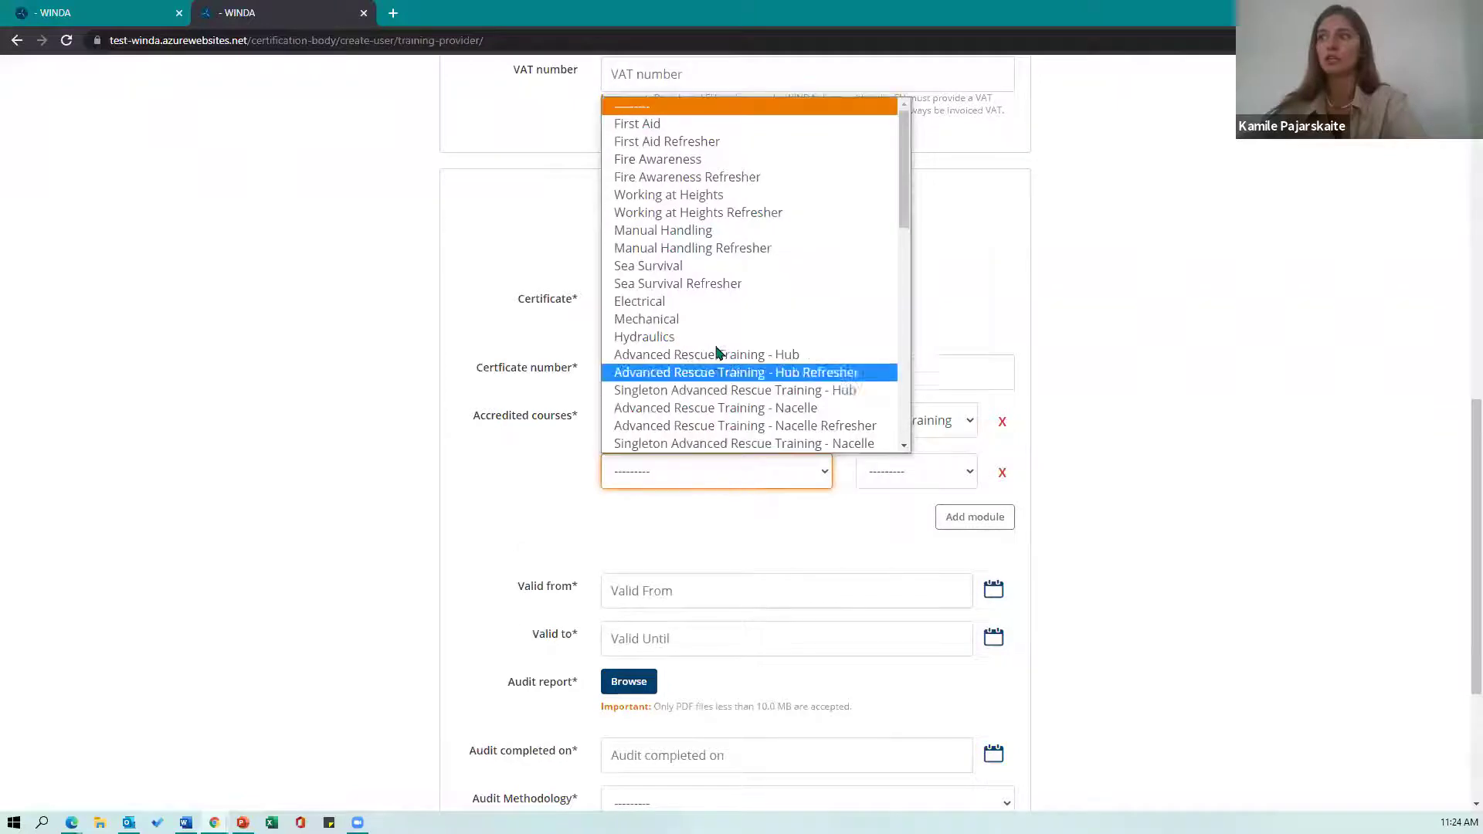
click(695, 124)
click(871, 474)
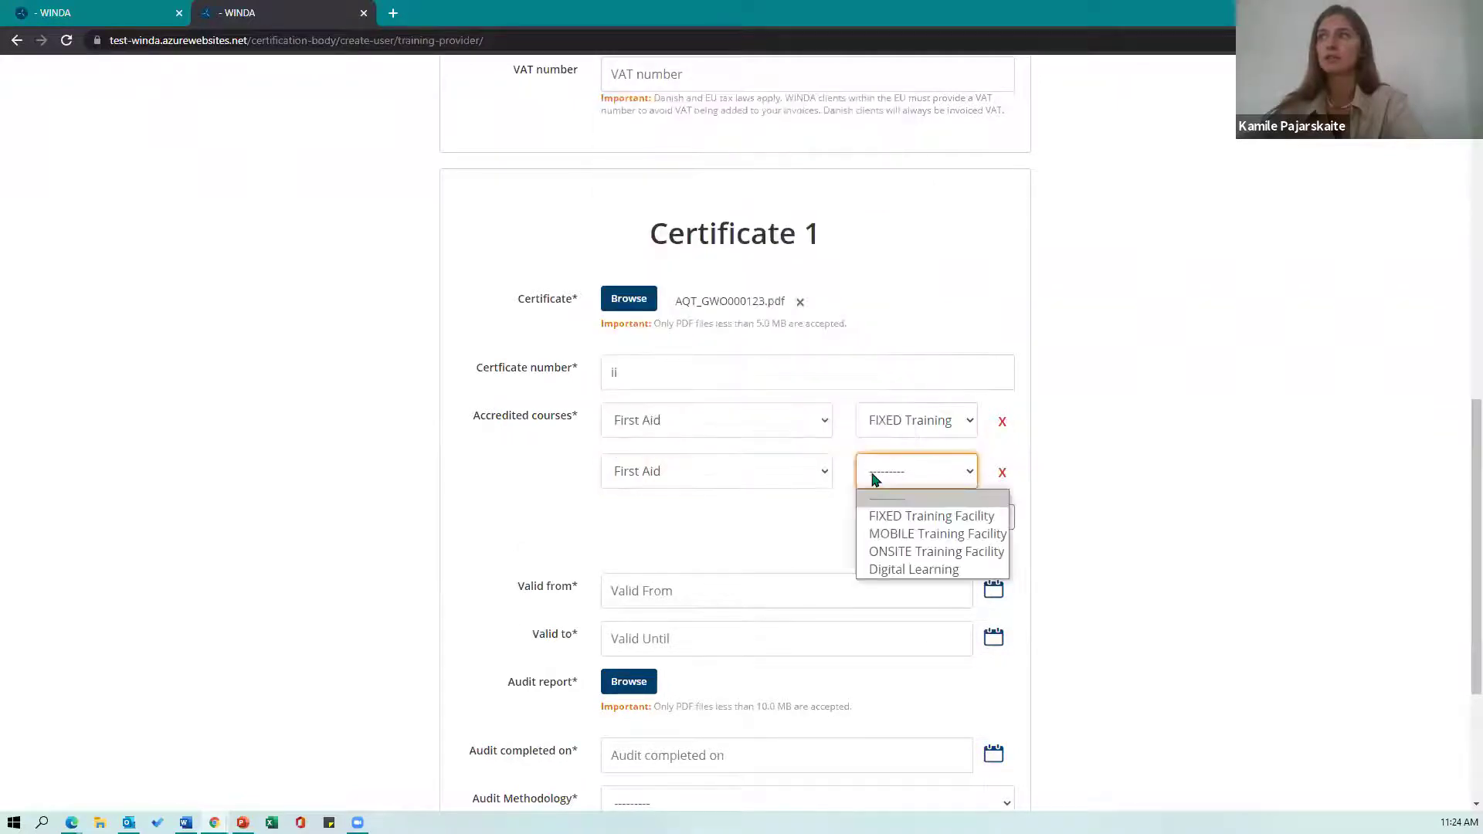
click(896, 536)
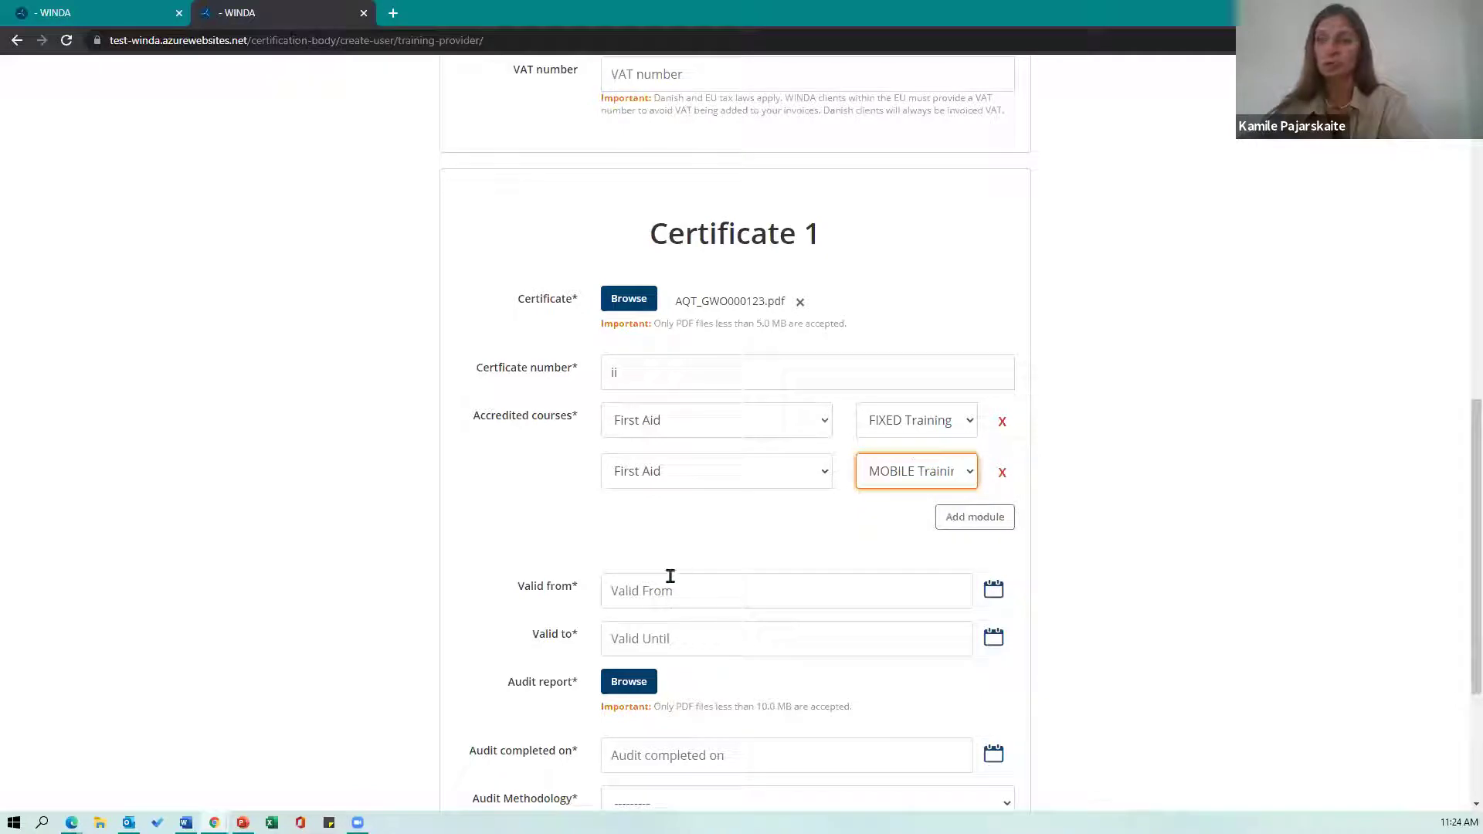
Assign all three available auditors to Certificate 1 as the people who carried out the audit
scroll(758, 692, down, 1)
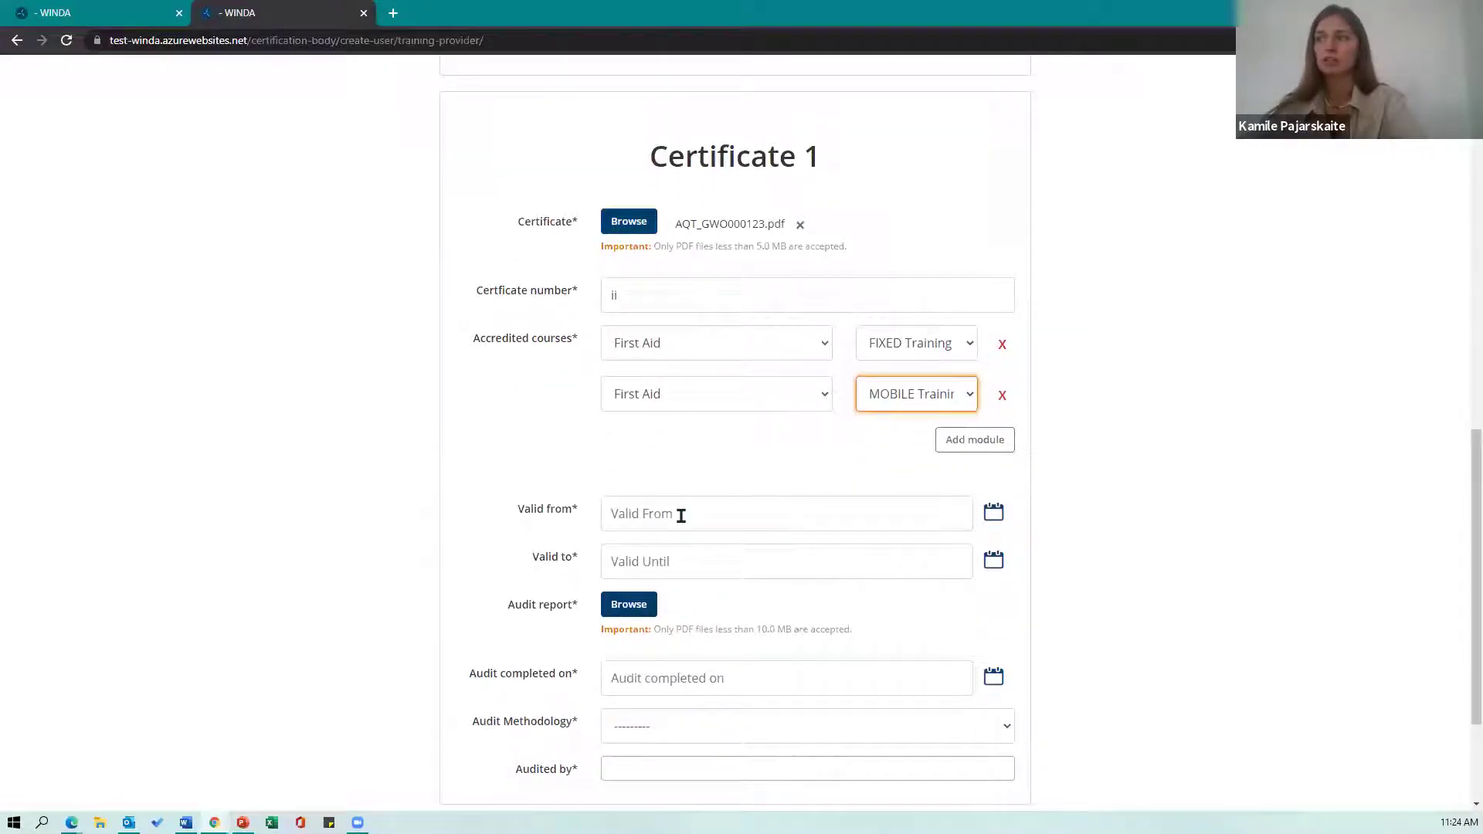
scroll(682, 515, down, 1)
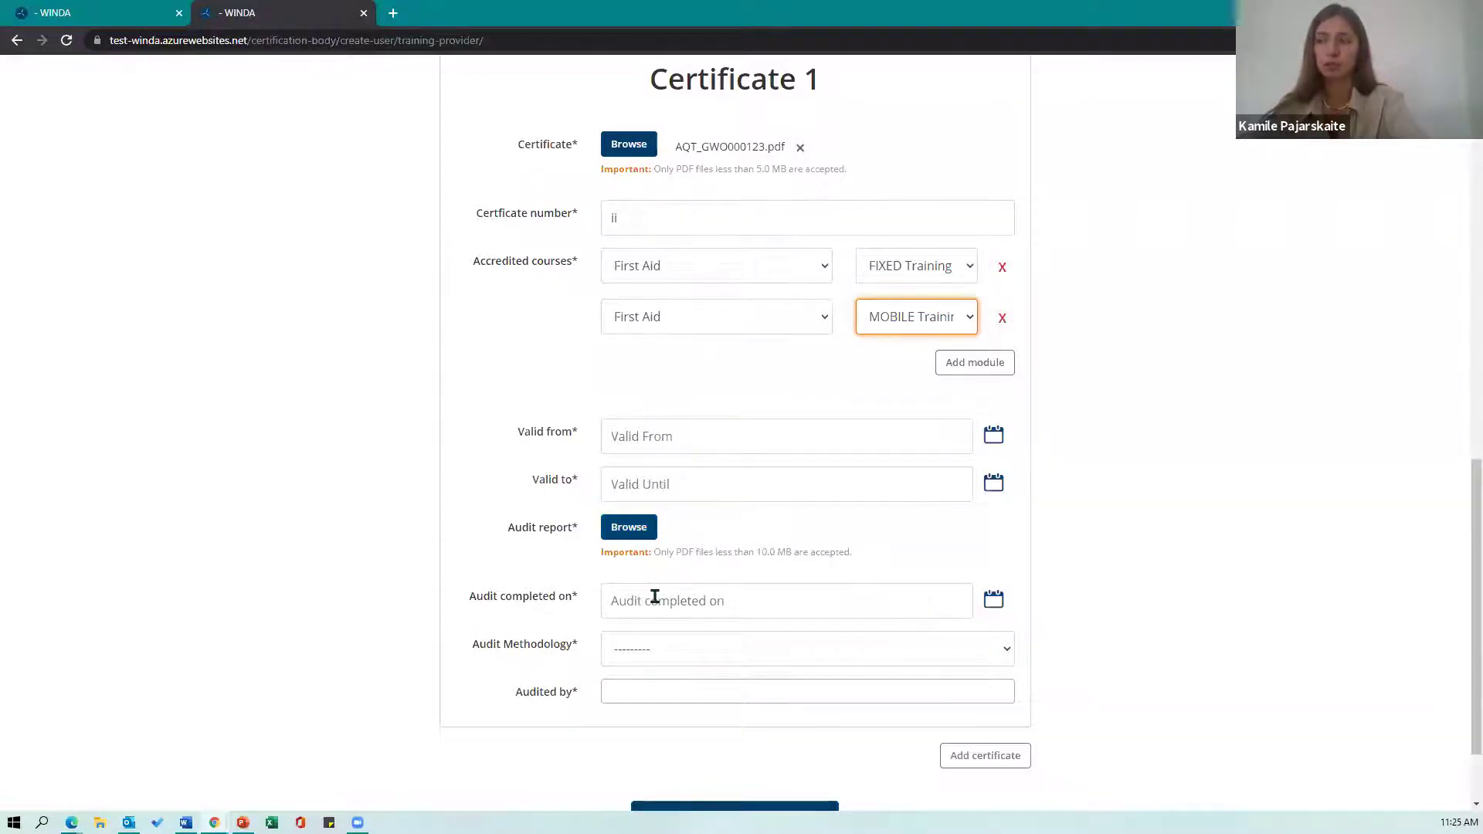
click(632, 658)
click(631, 658)
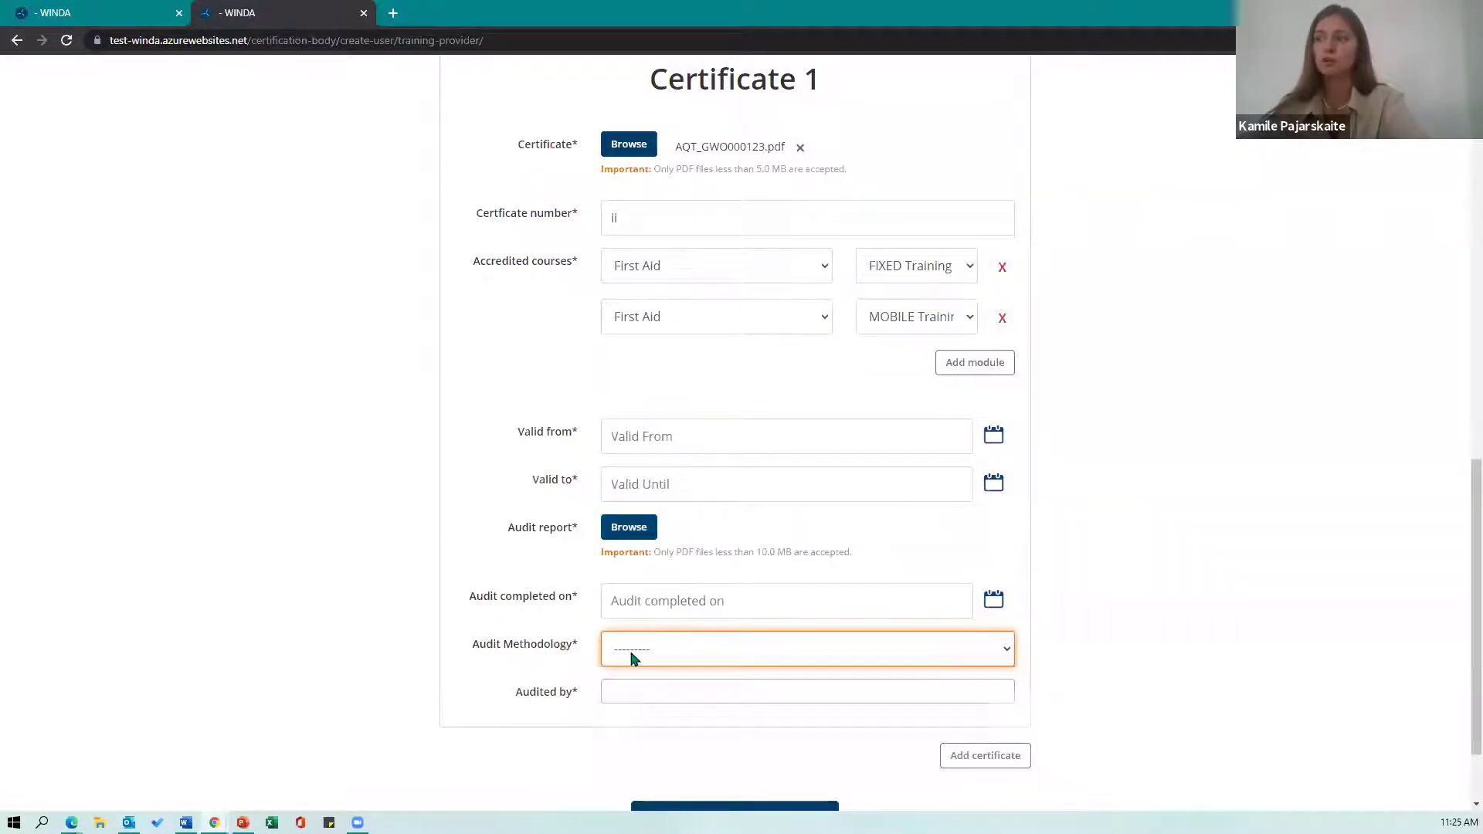
click(617, 695)
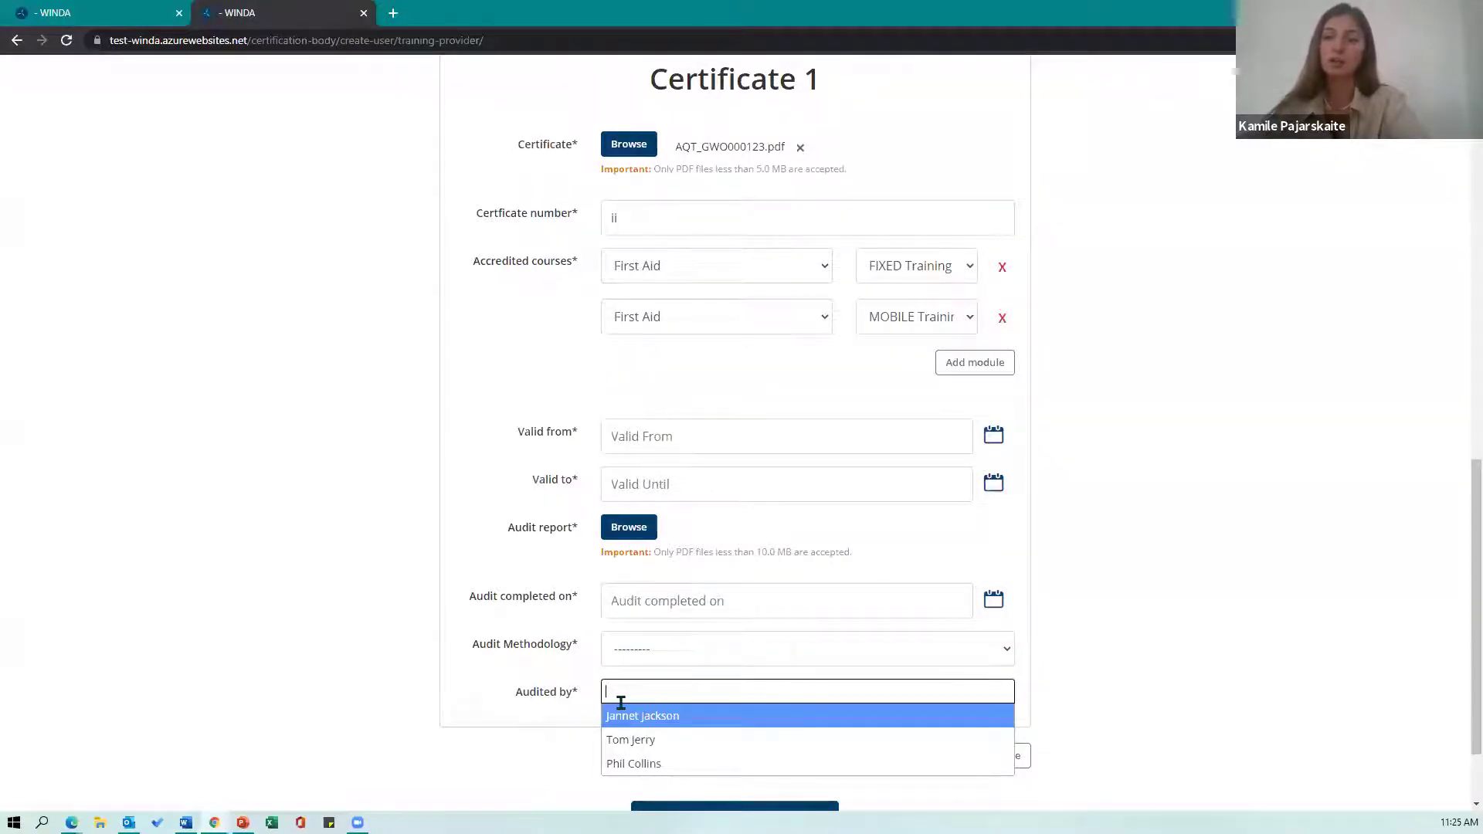
click(618, 717)
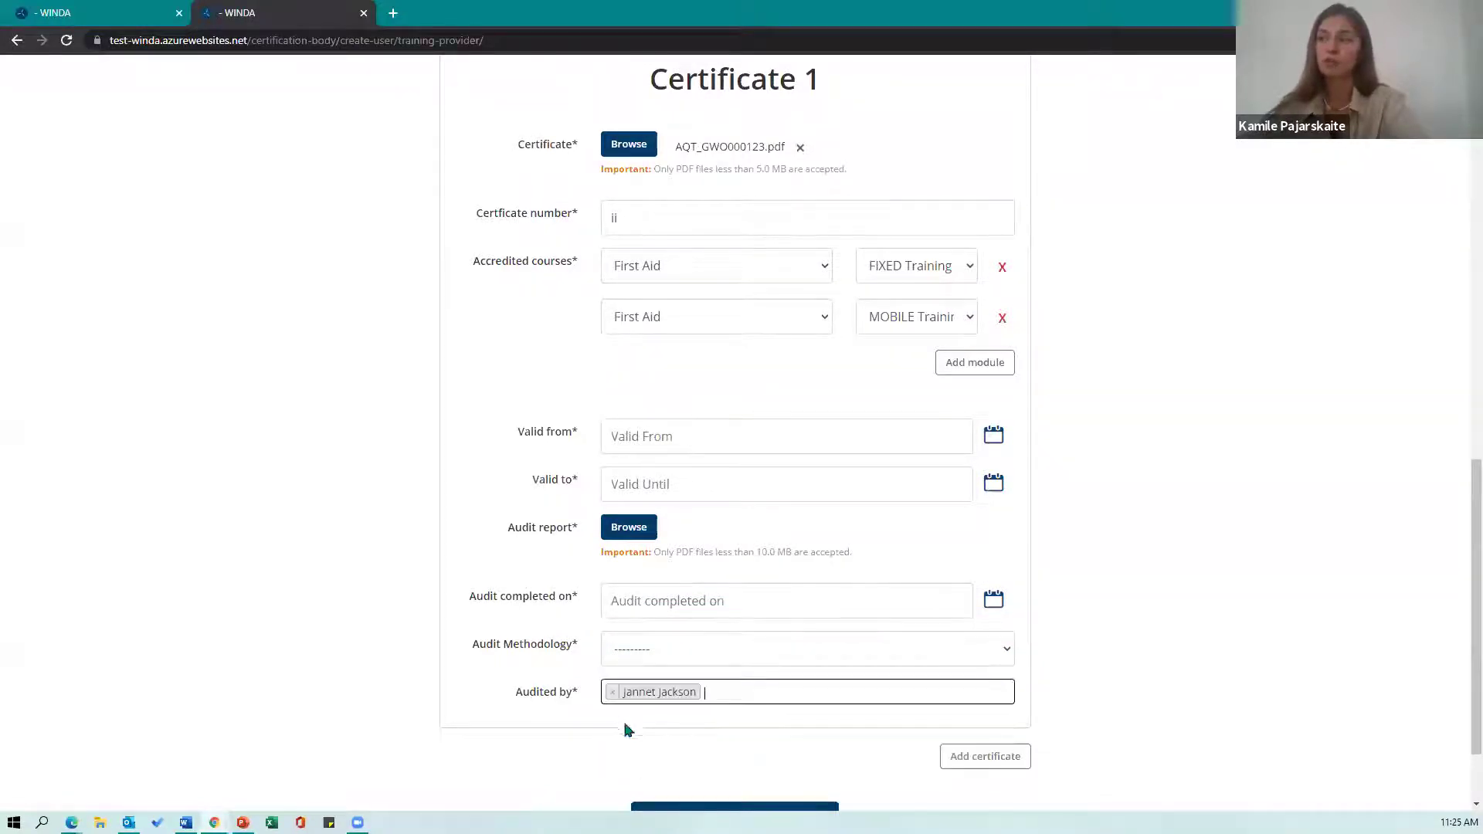
click(734, 690)
click(721, 742)
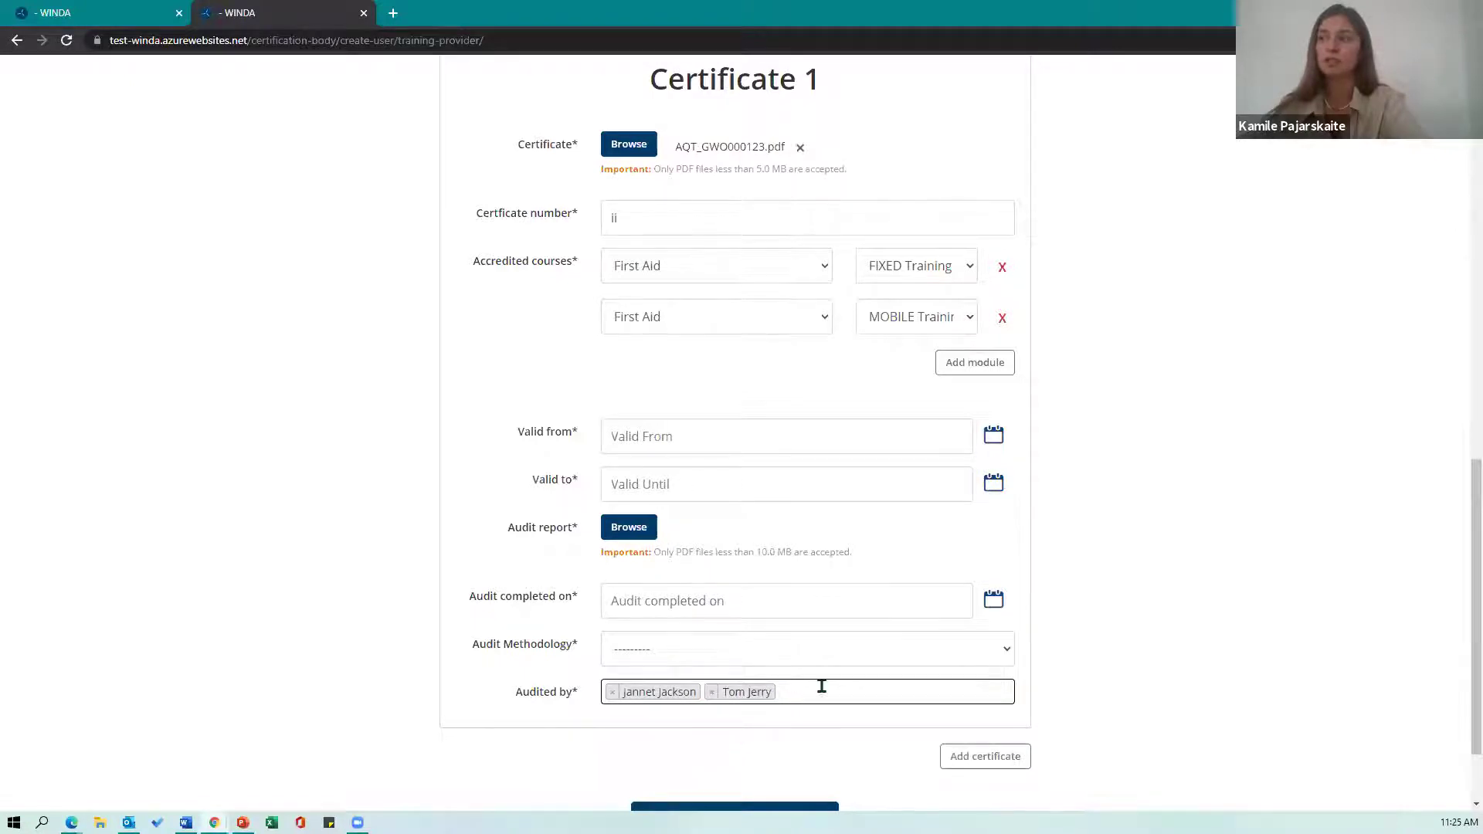
click(824, 685)
click(728, 762)
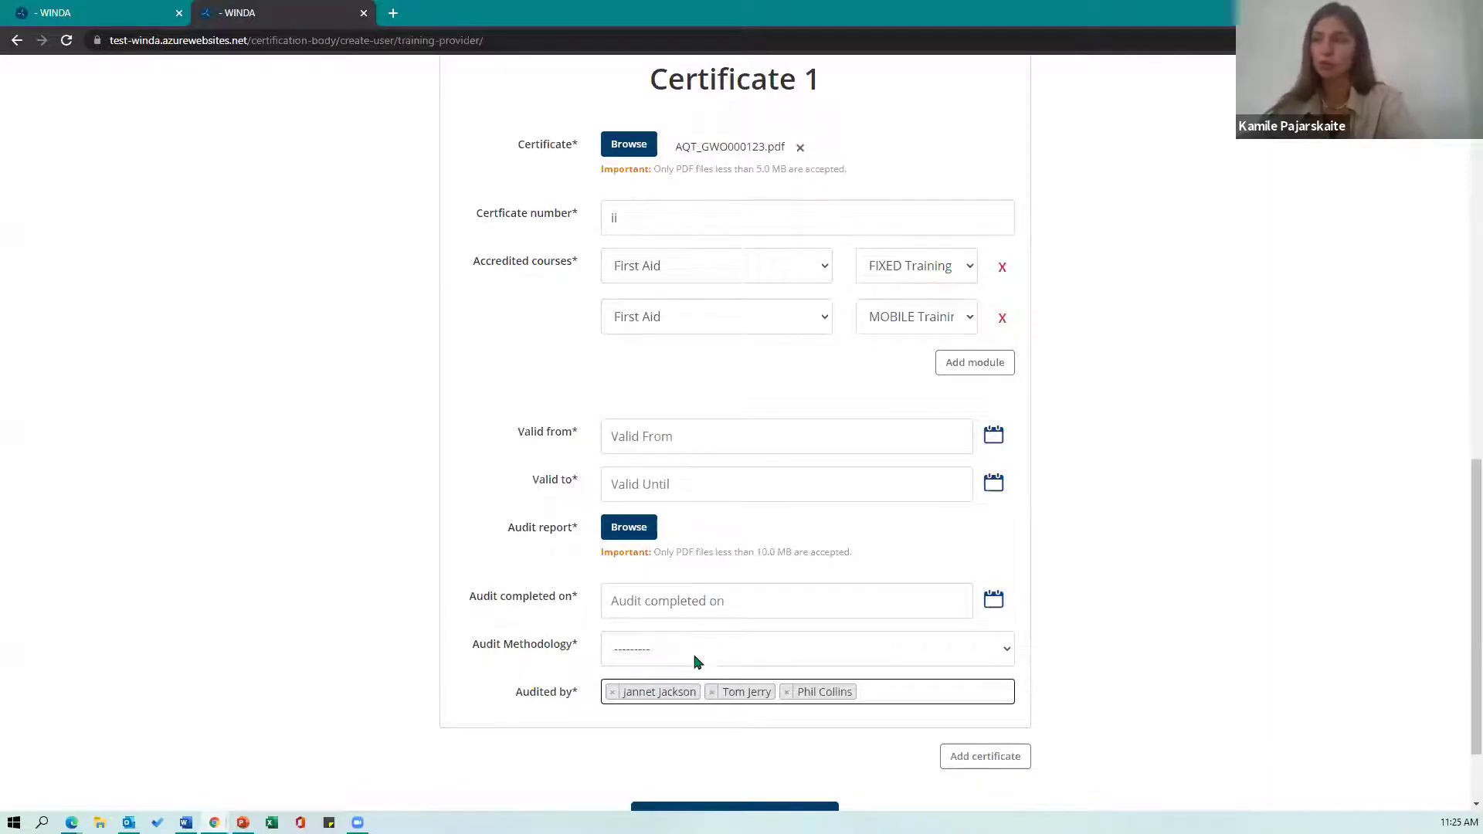
Review the new training provider form to its end, then abandon it and return to the Certification Body home page
scroll(788, 699, down, 1)
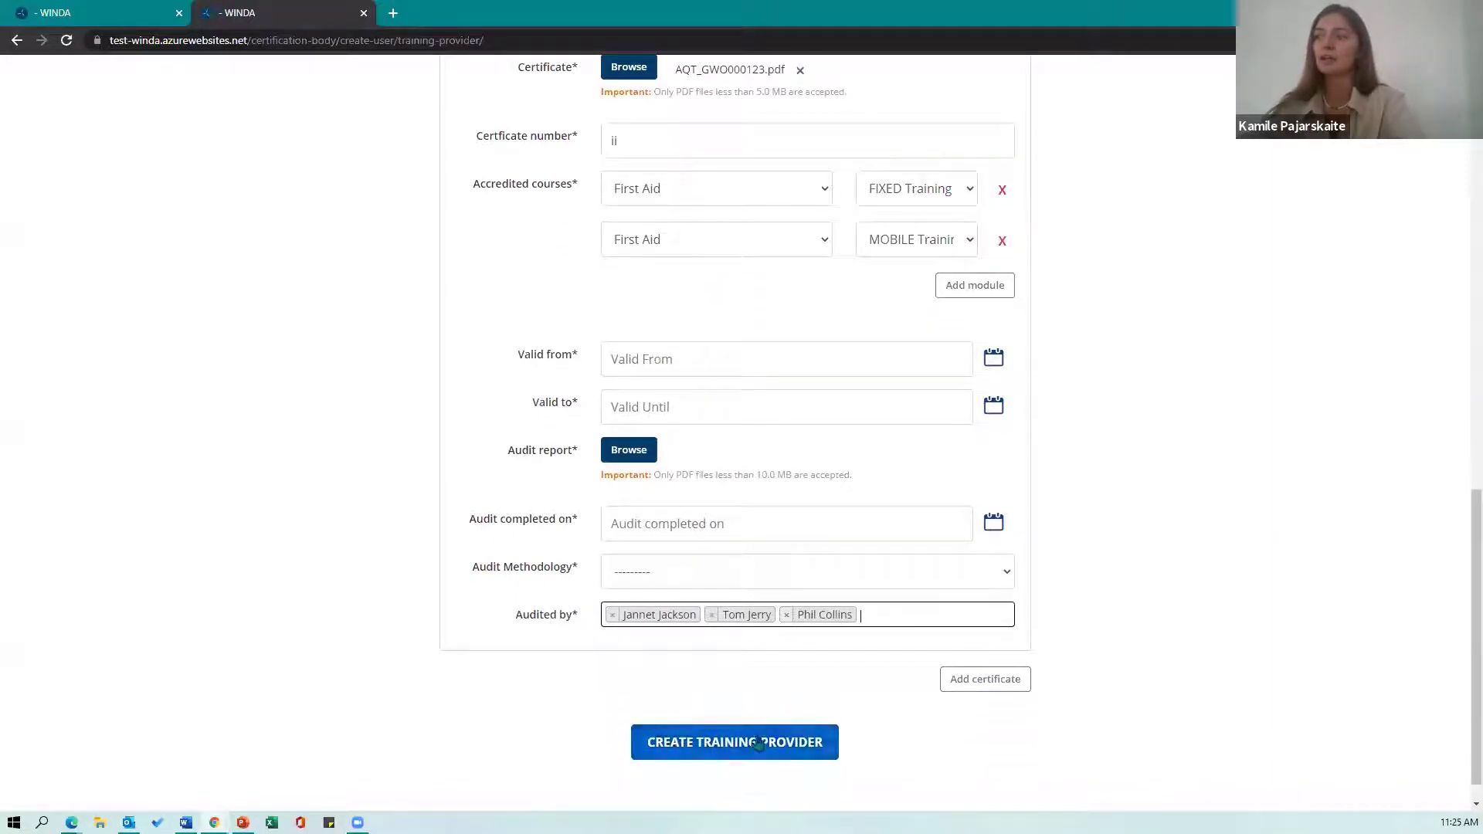
click(670, 731)
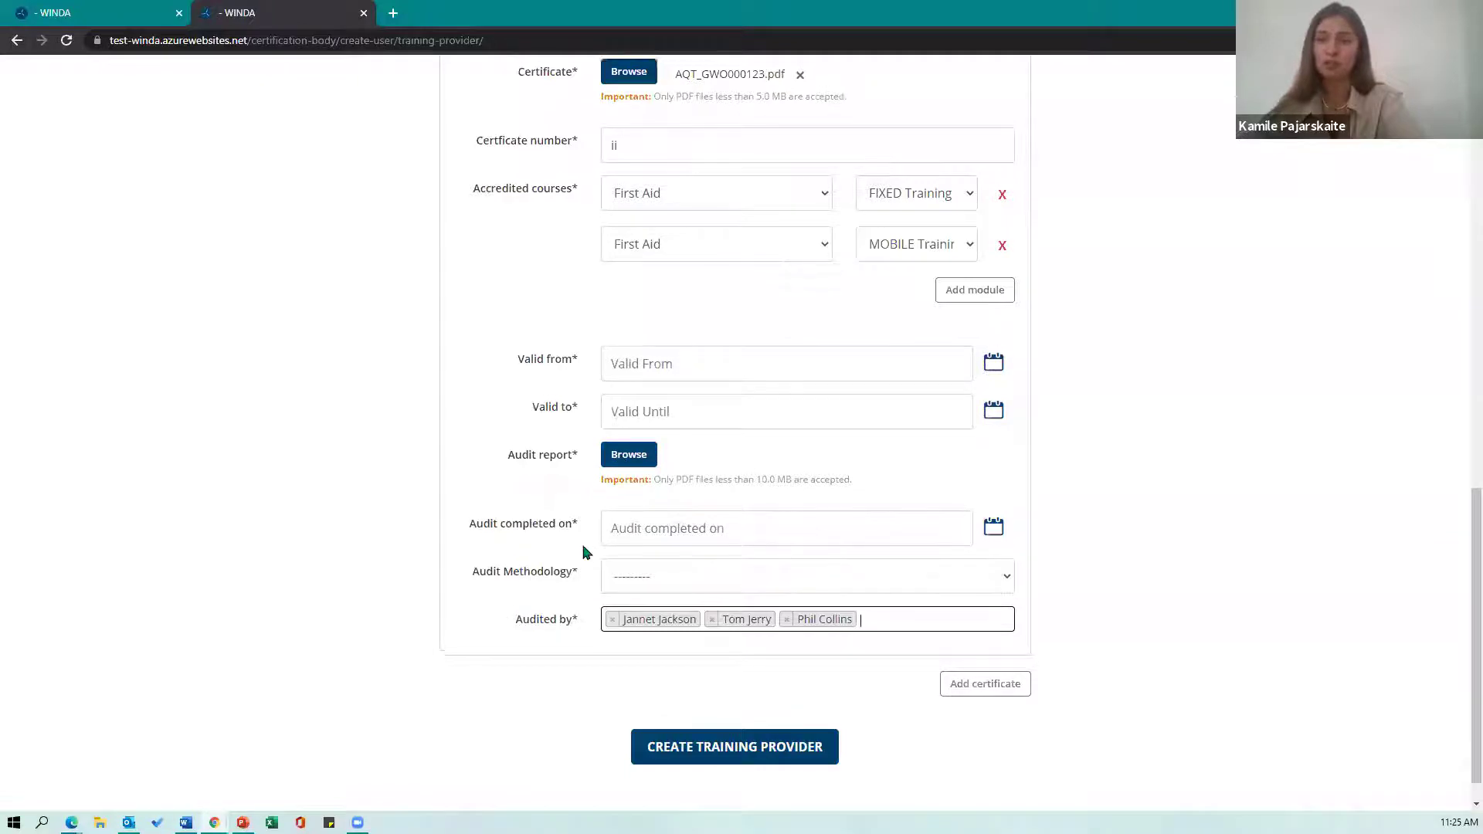
scroll(583, 553, up, 1)
scroll(583, 553, up, 12)
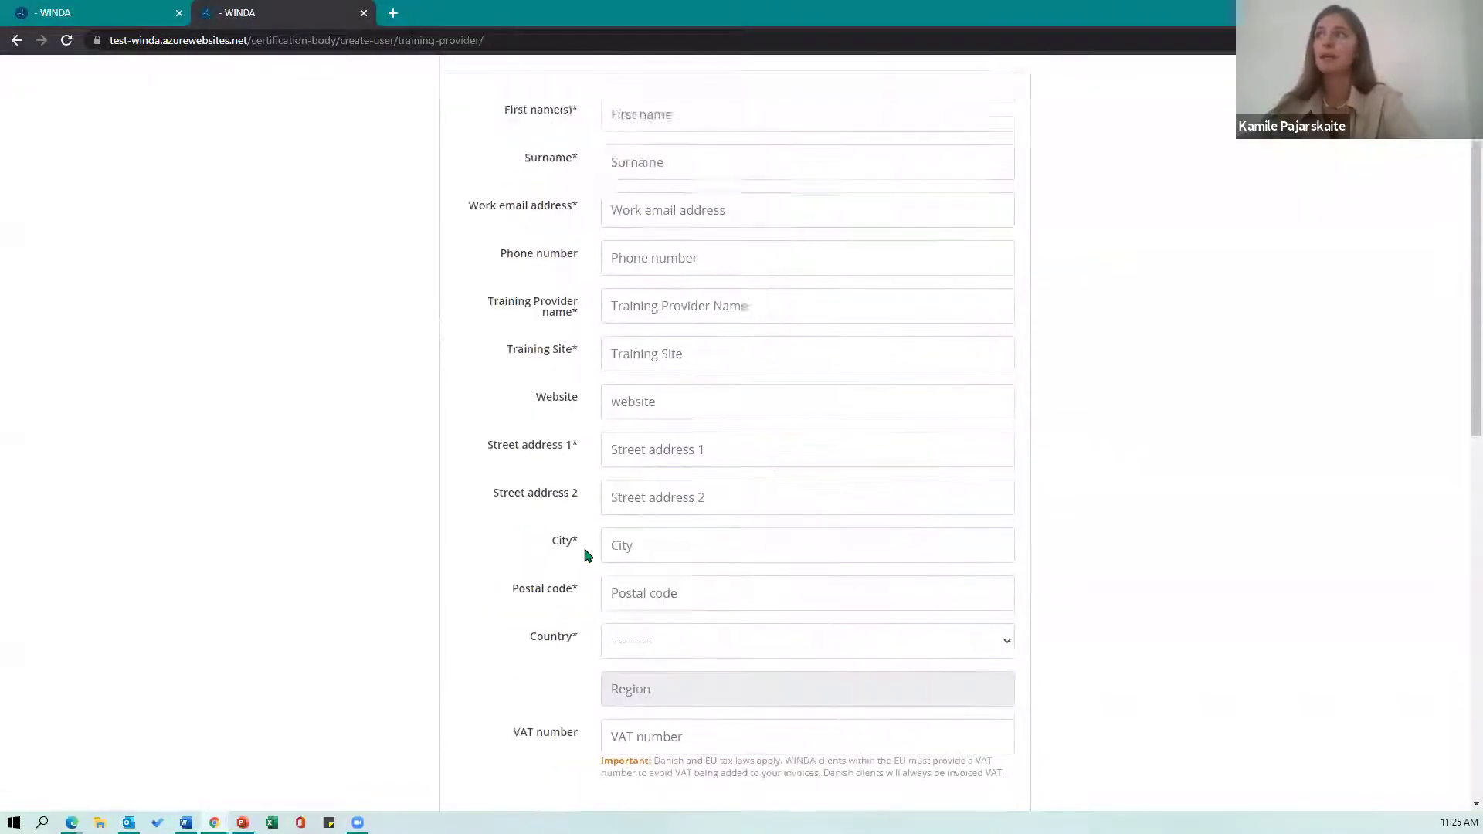
click(401, 171)
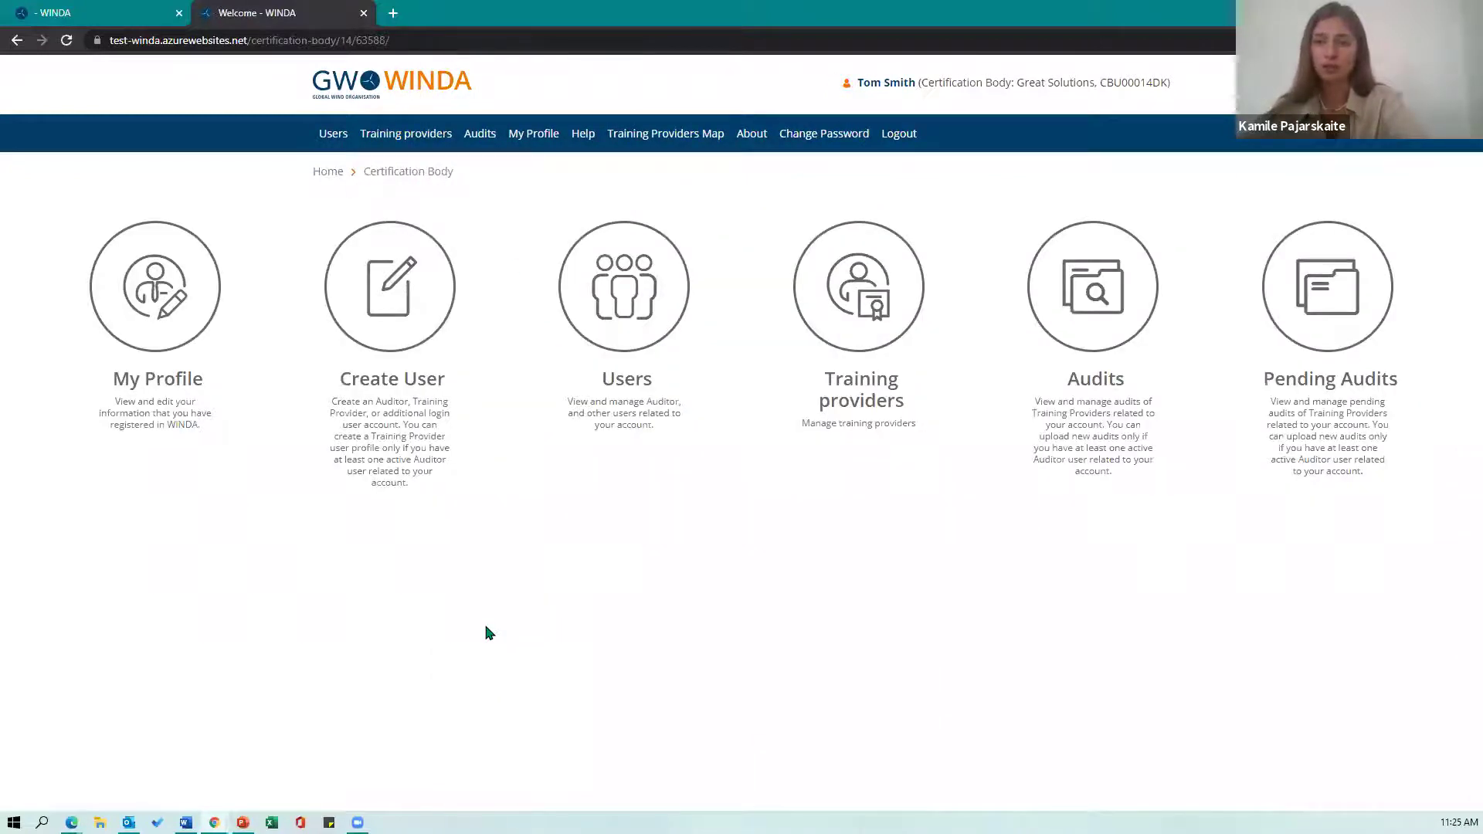
From the training providers list, examine the existing providers to which access can be requested, and return to the list
click(862, 286)
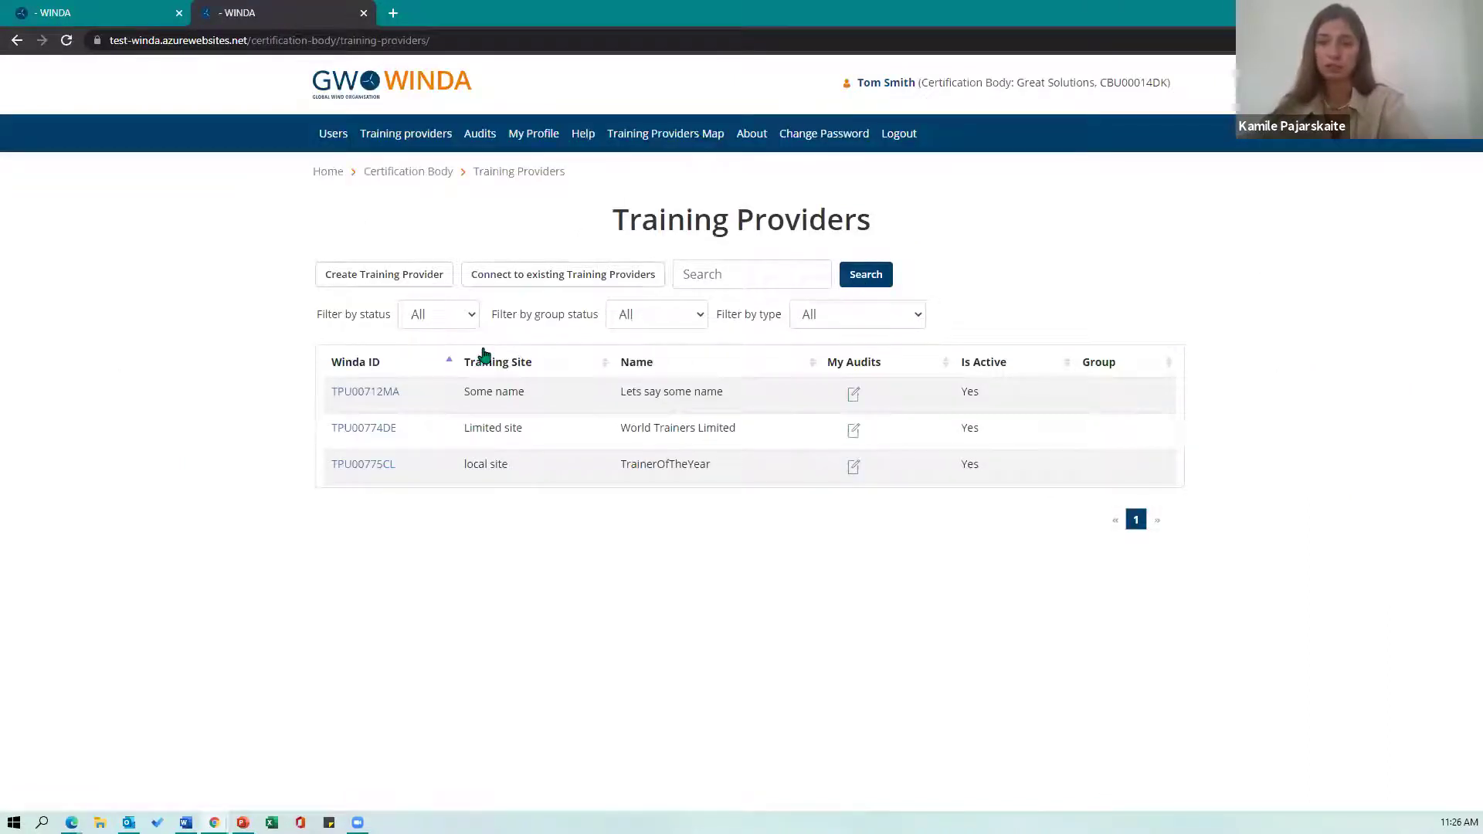
click(522, 287)
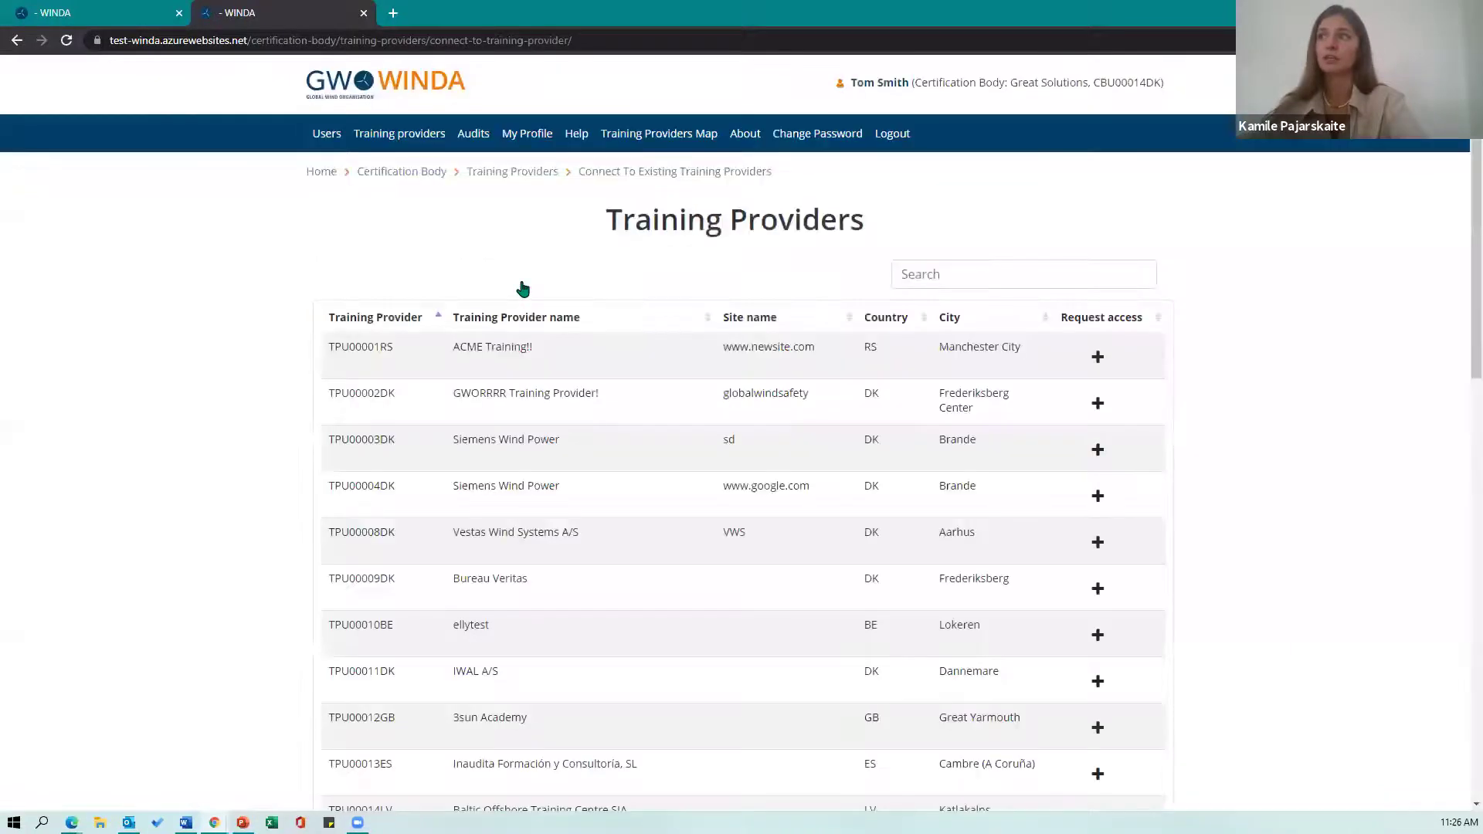
scroll(625, 425, down, 4)
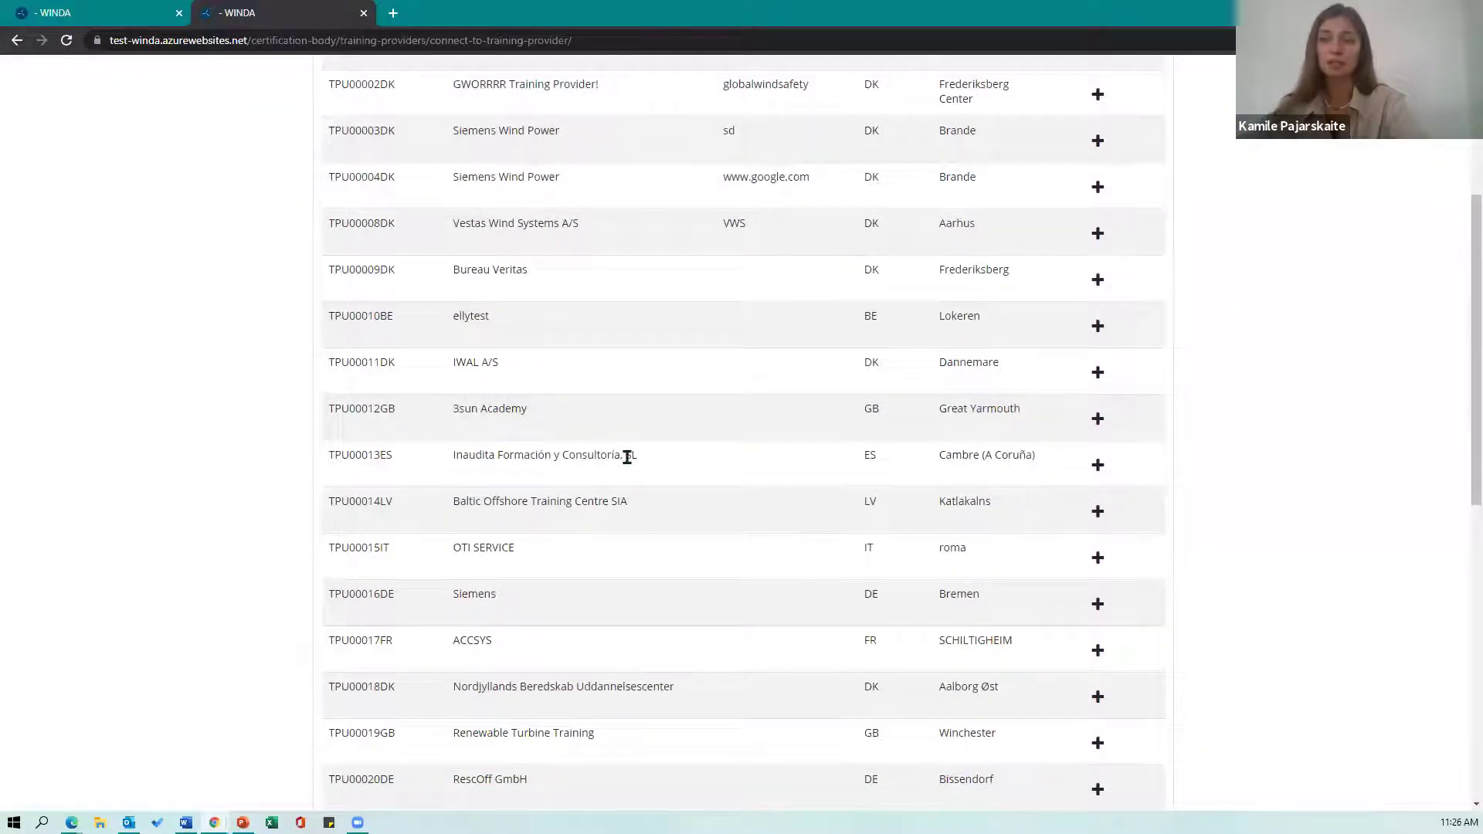
scroll(641, 457, up, 1)
scroll(651, 458, up, 4)
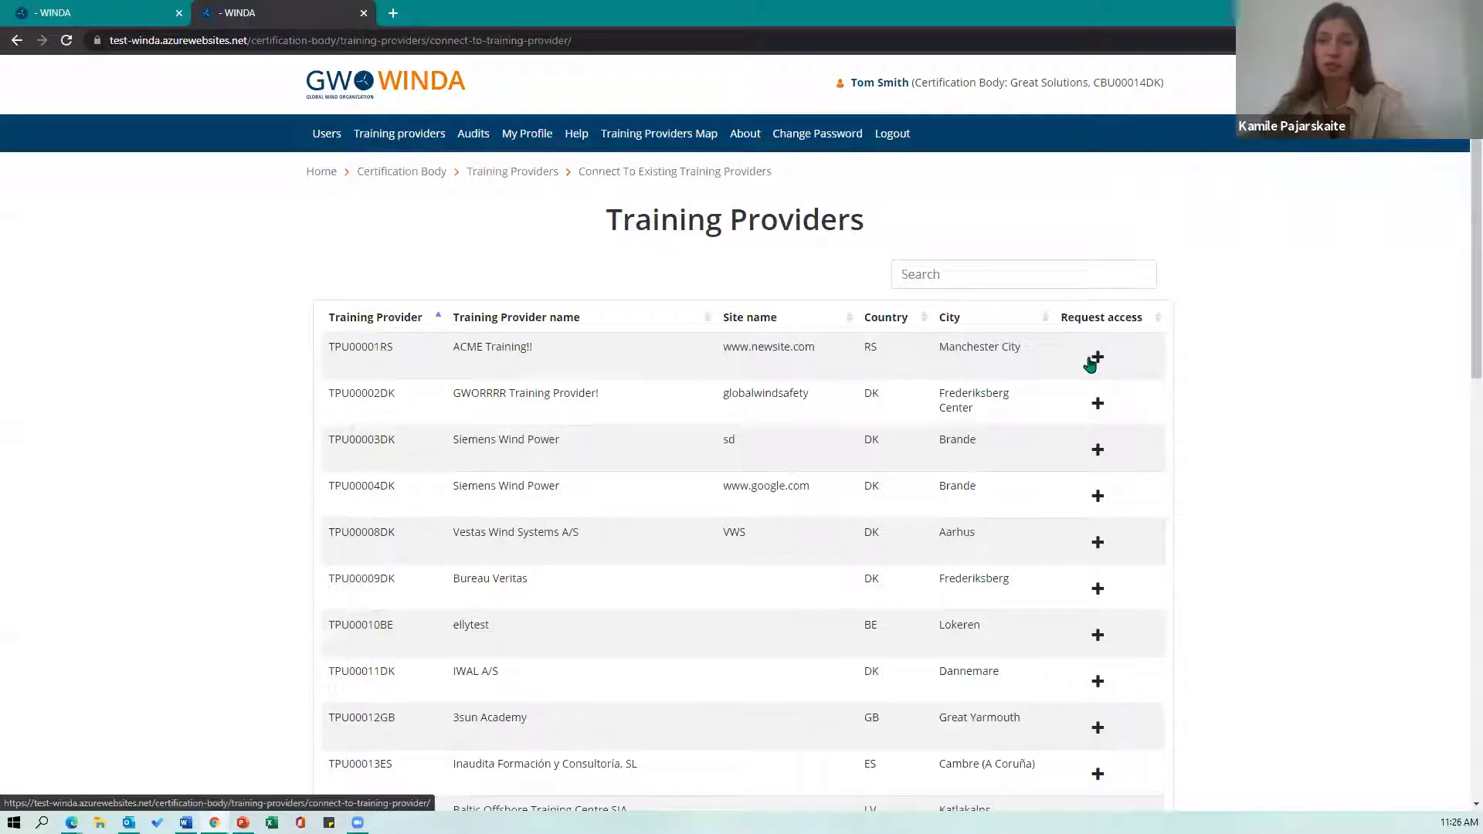
click(530, 174)
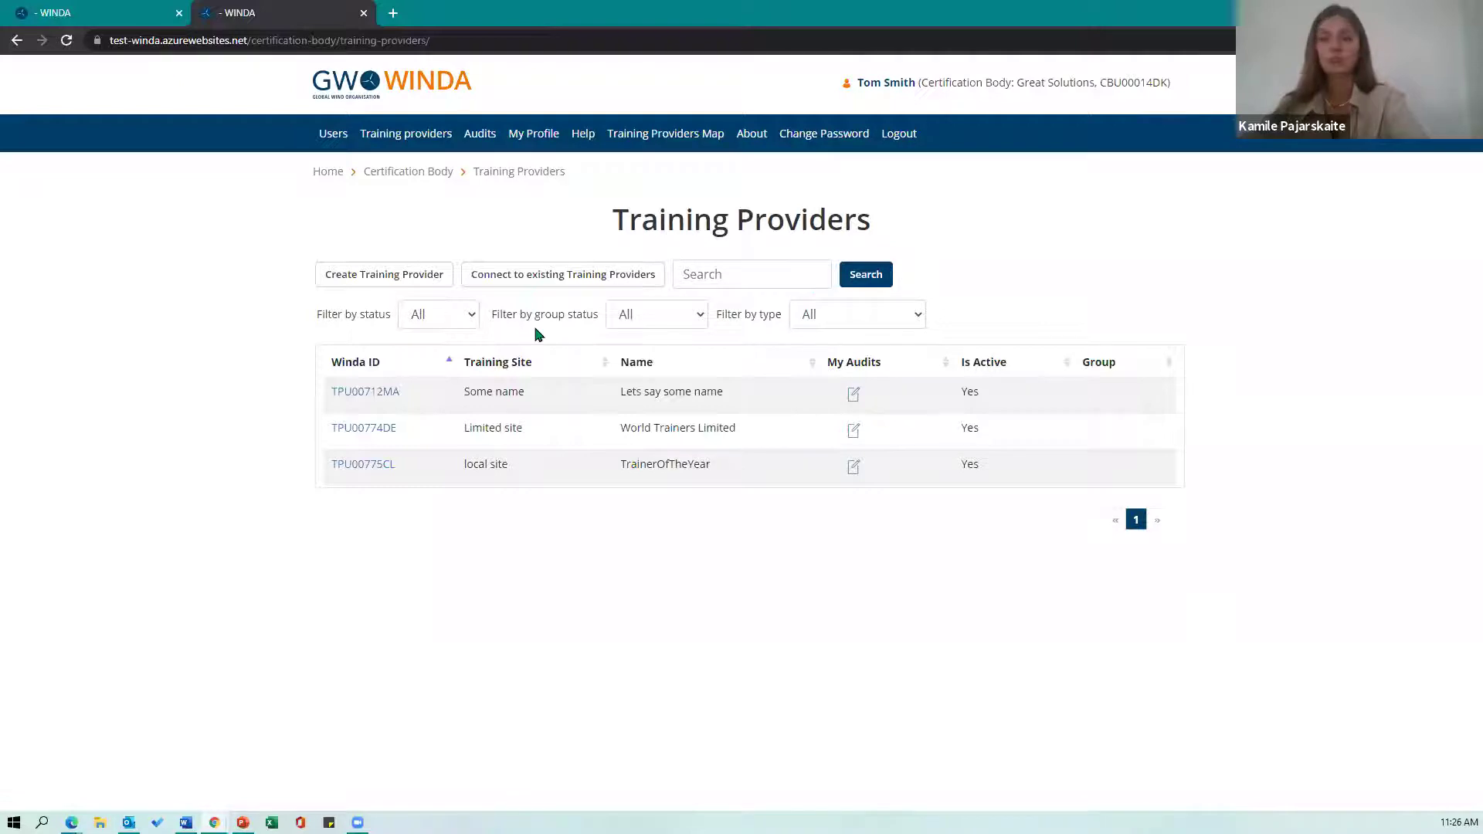
Open the Great Solutions audits log, view the certif78881 certificate PDF of TrainerOfTheYear, and close it
click(410, 177)
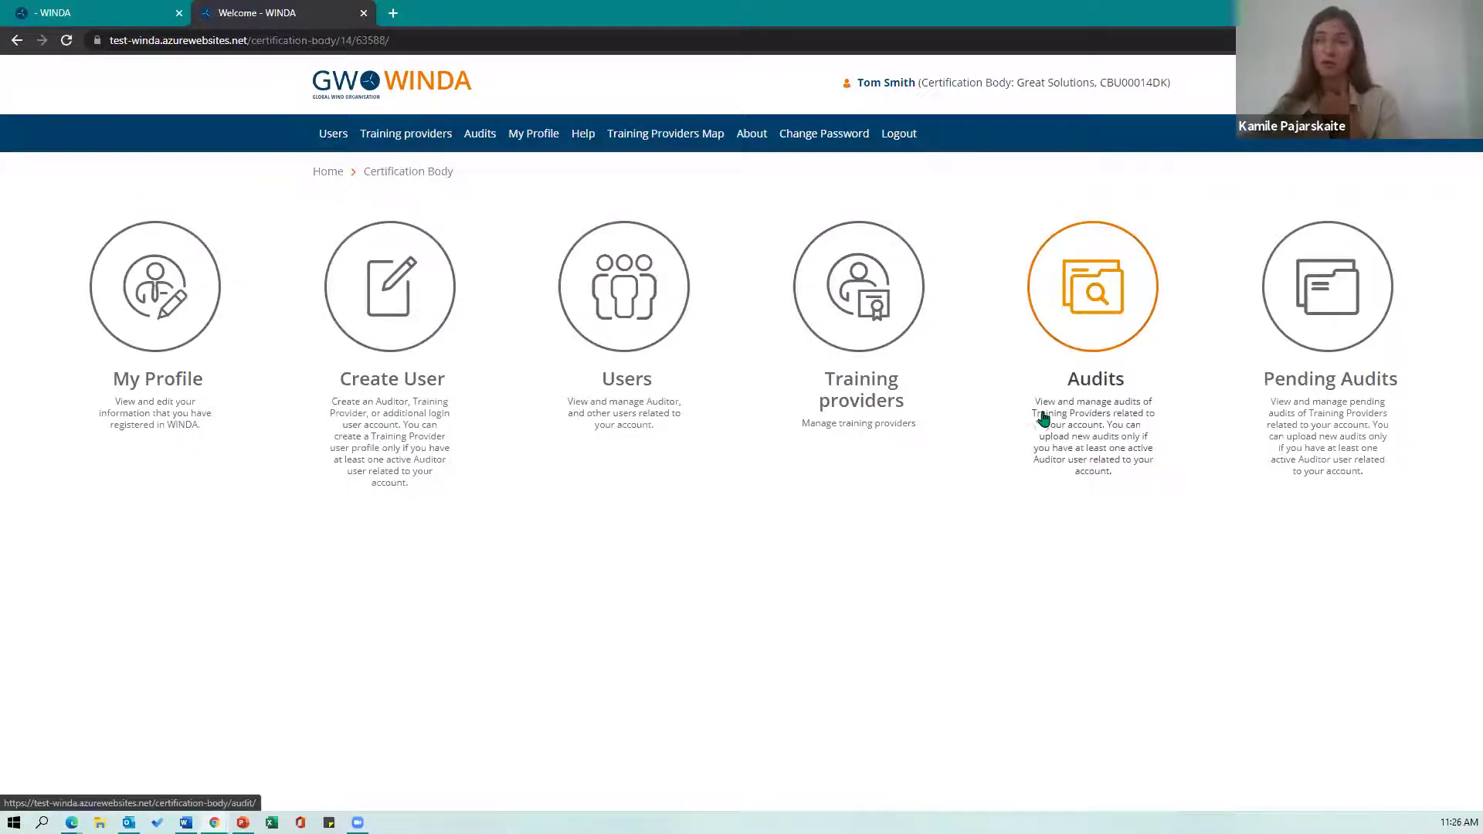
click(1079, 307)
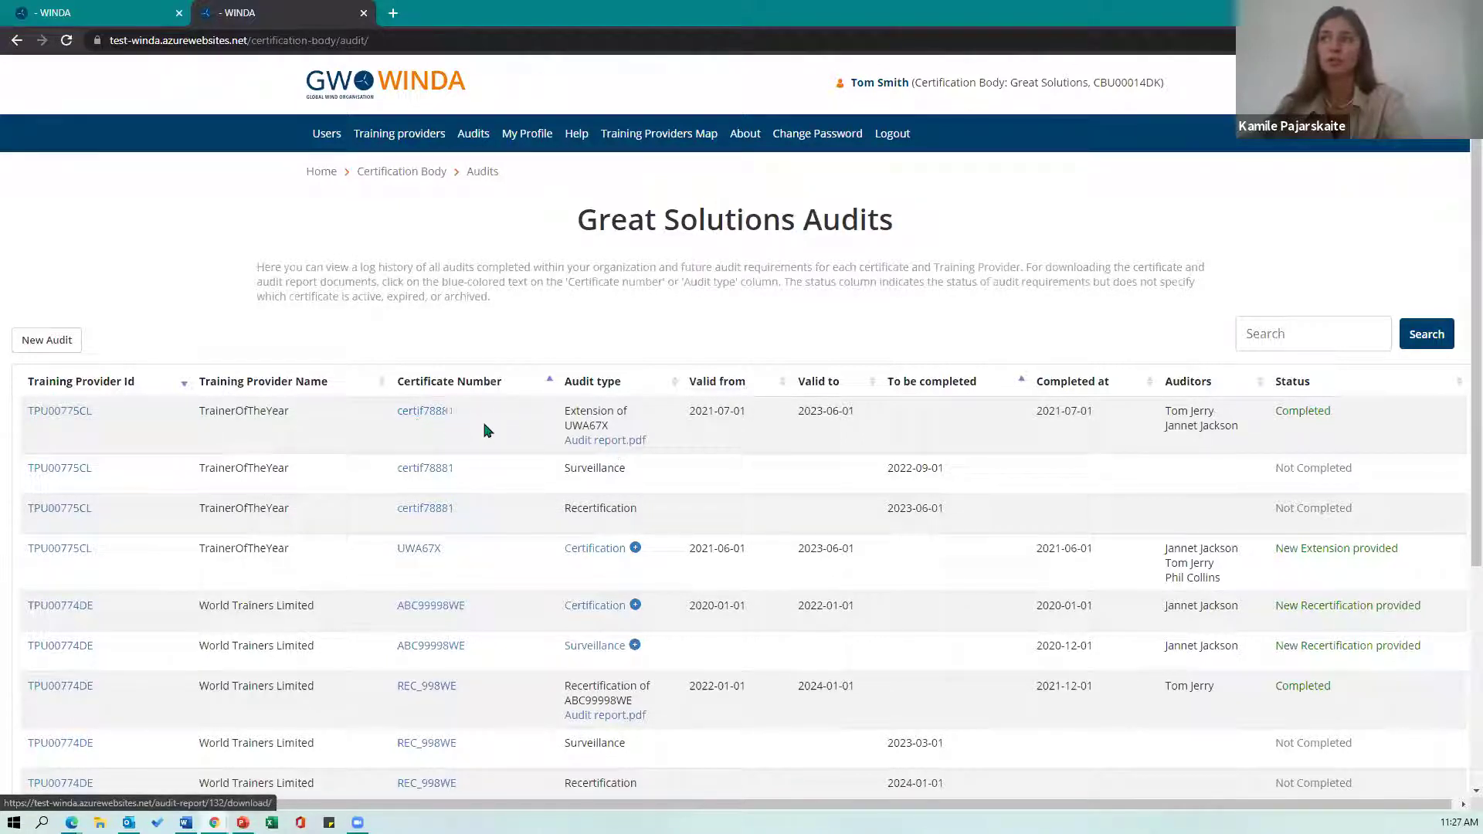
click(426, 417)
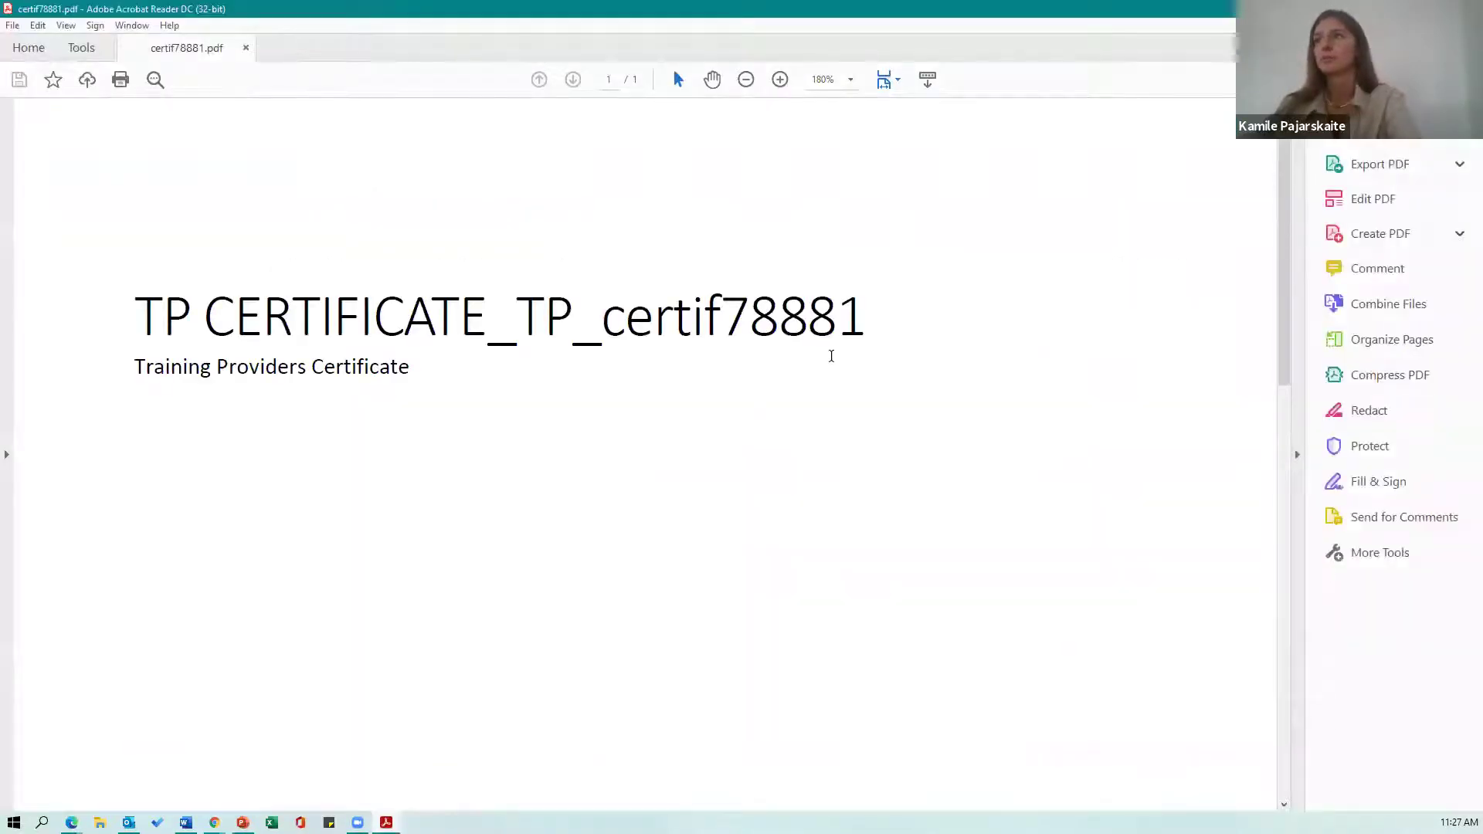
key(alt+F4)
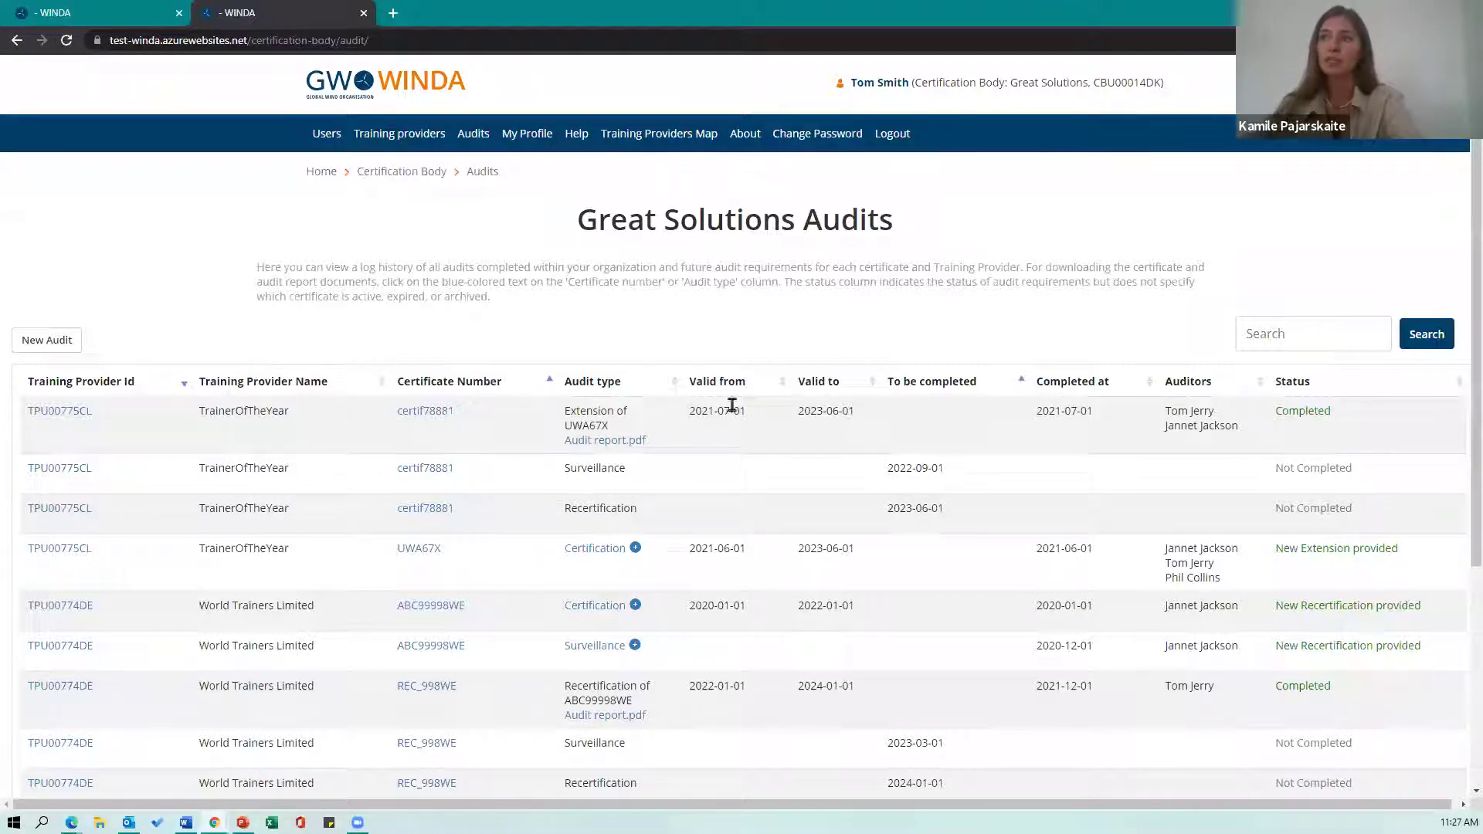
Examine the due dates and statuses of the upcoming surveillance audits for TrainerOfTheYear and Lets say some name
double_click(578, 469)
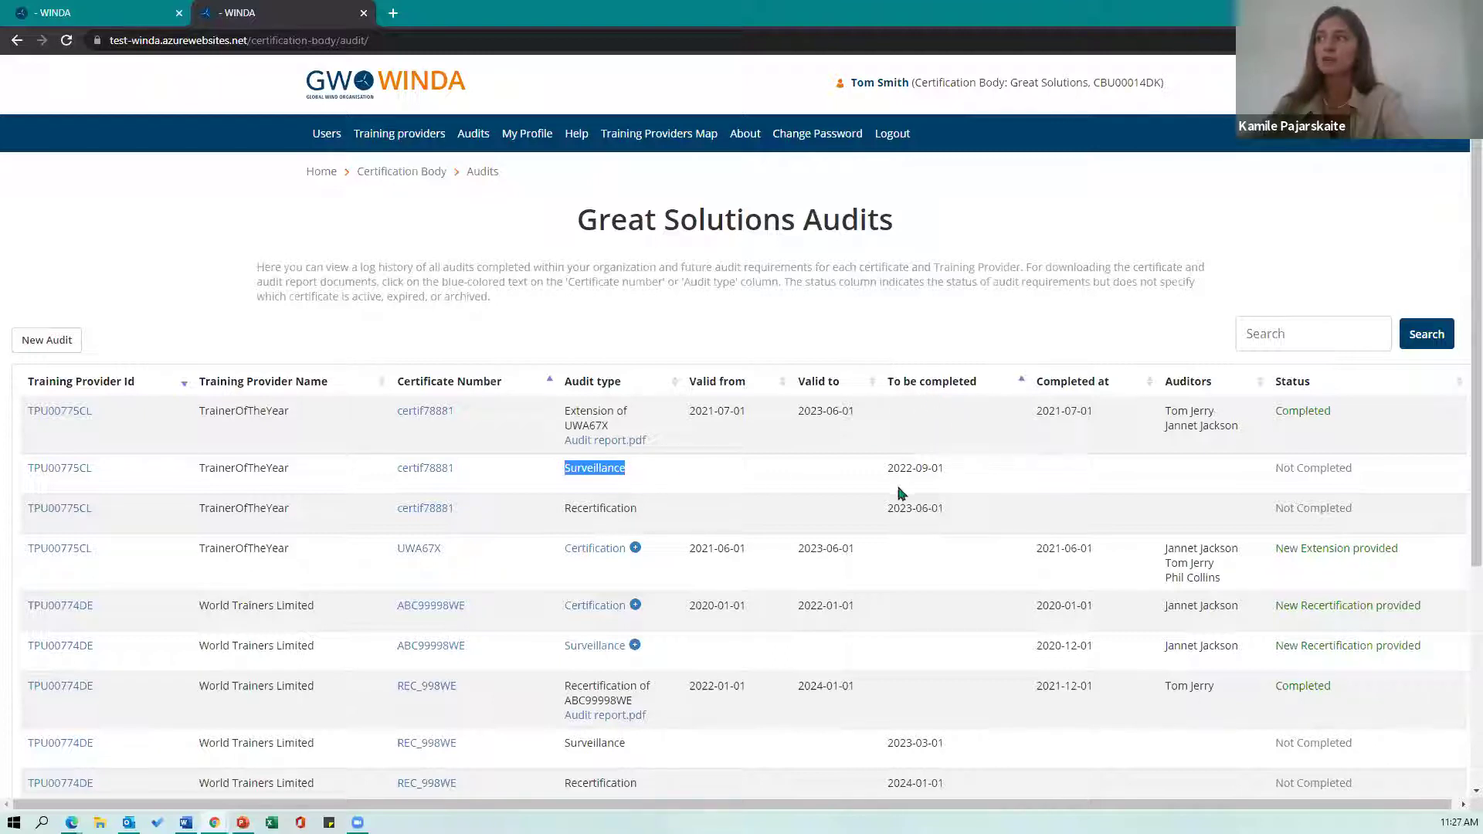
click(929, 462)
double_click(929, 462)
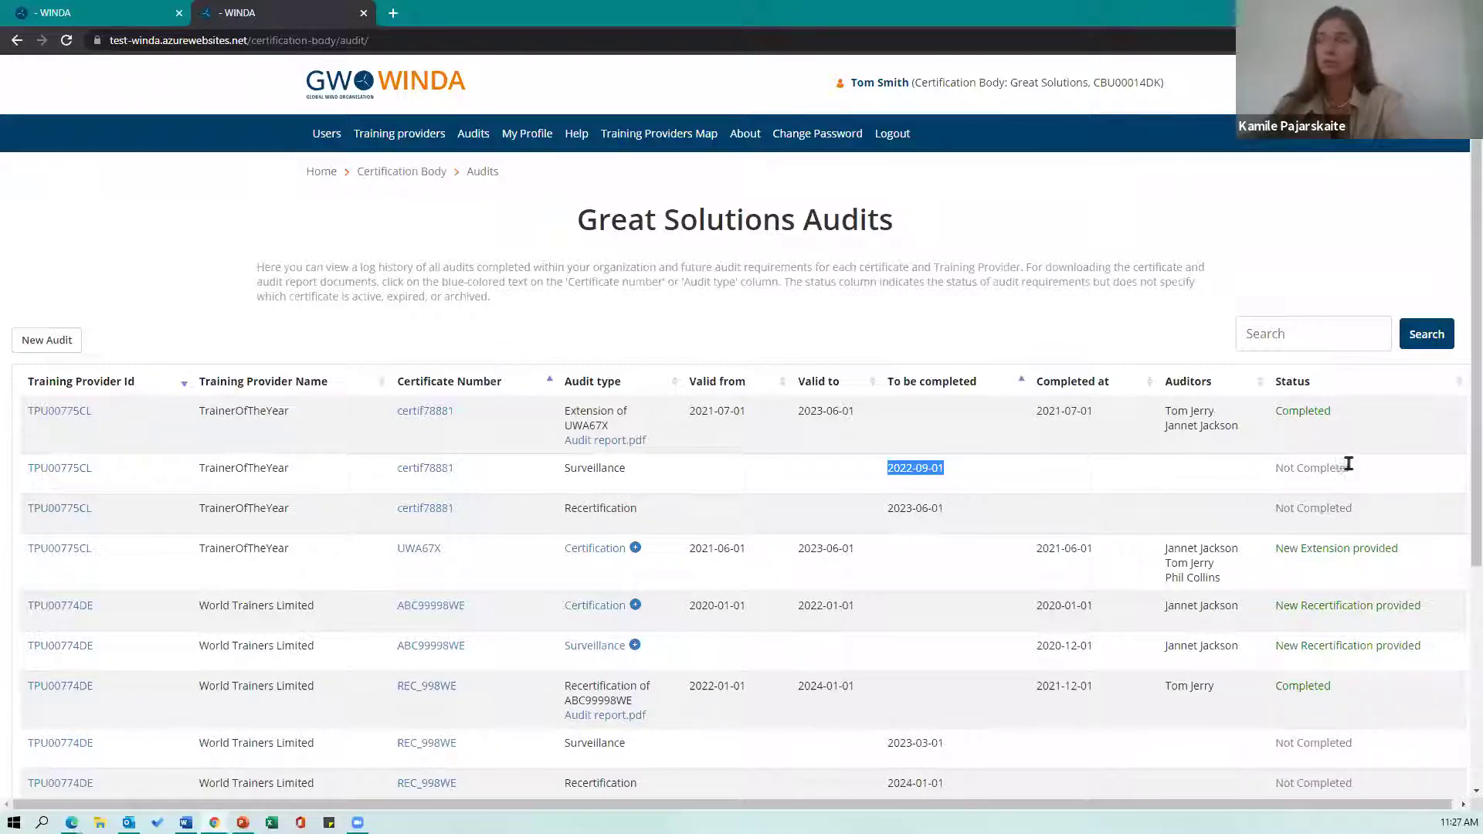
scroll(1351, 464, down, 4)
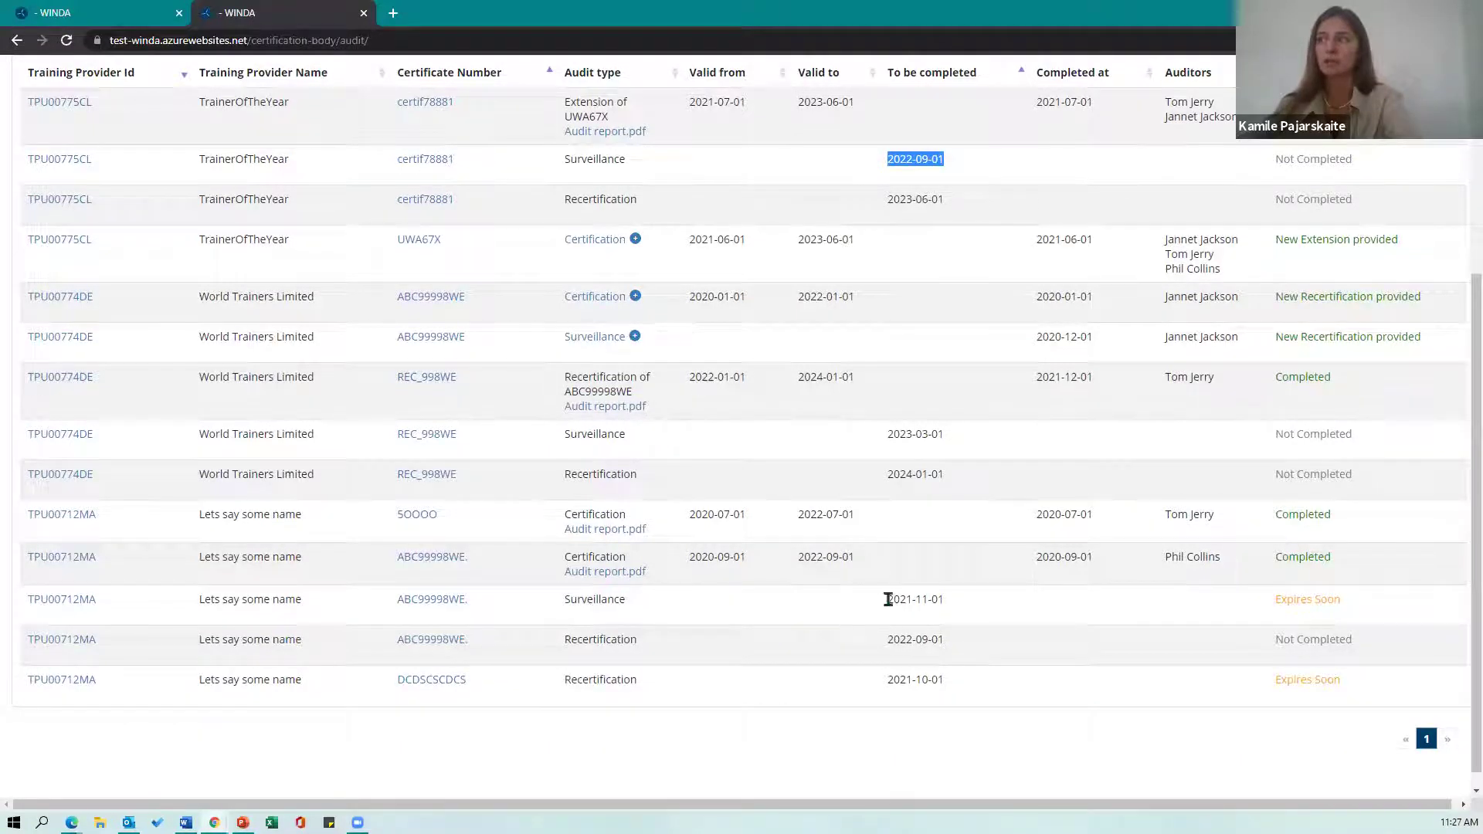
drag(887, 599, 944, 601)
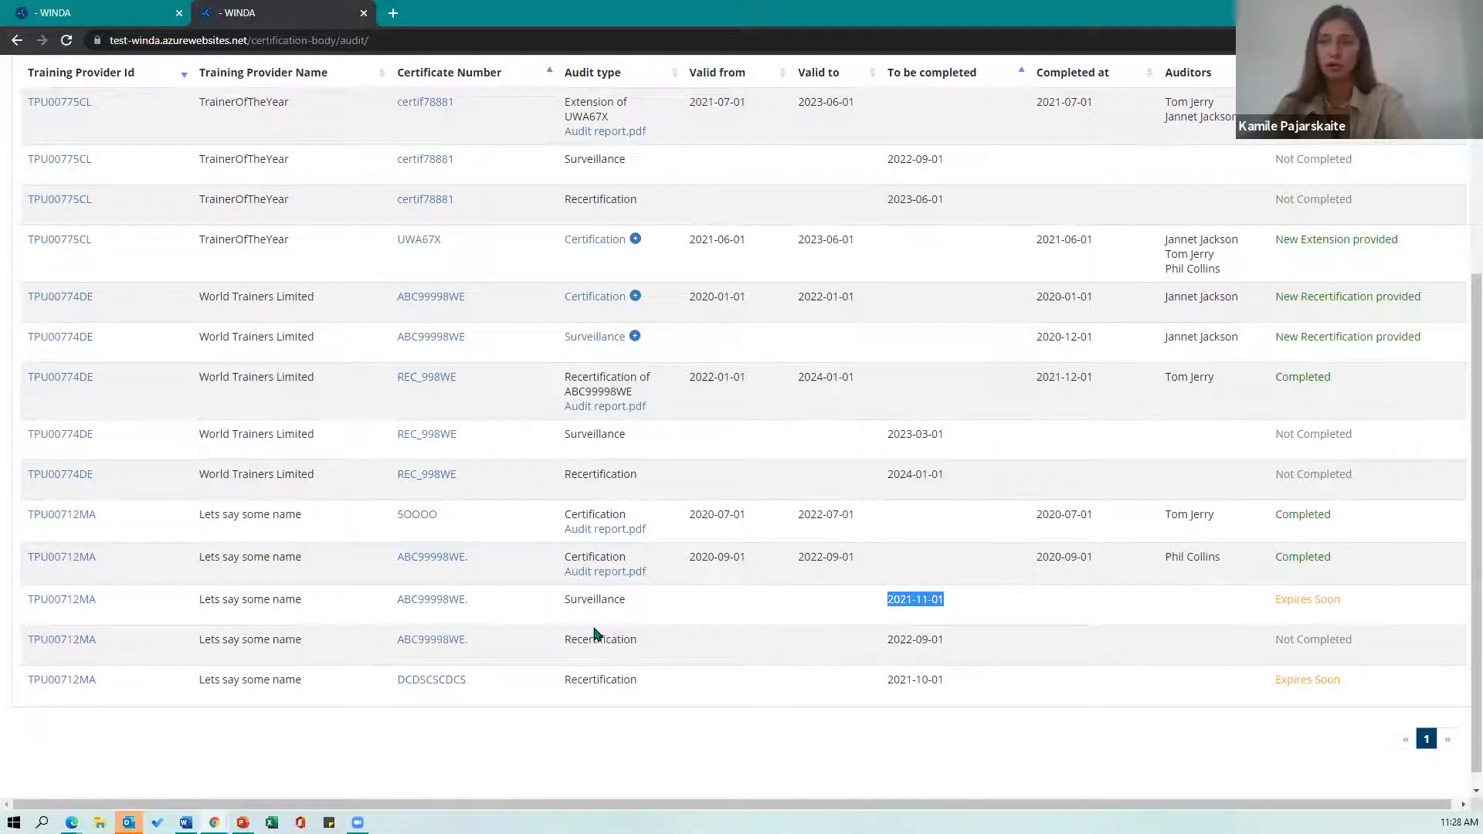
click(936, 621)
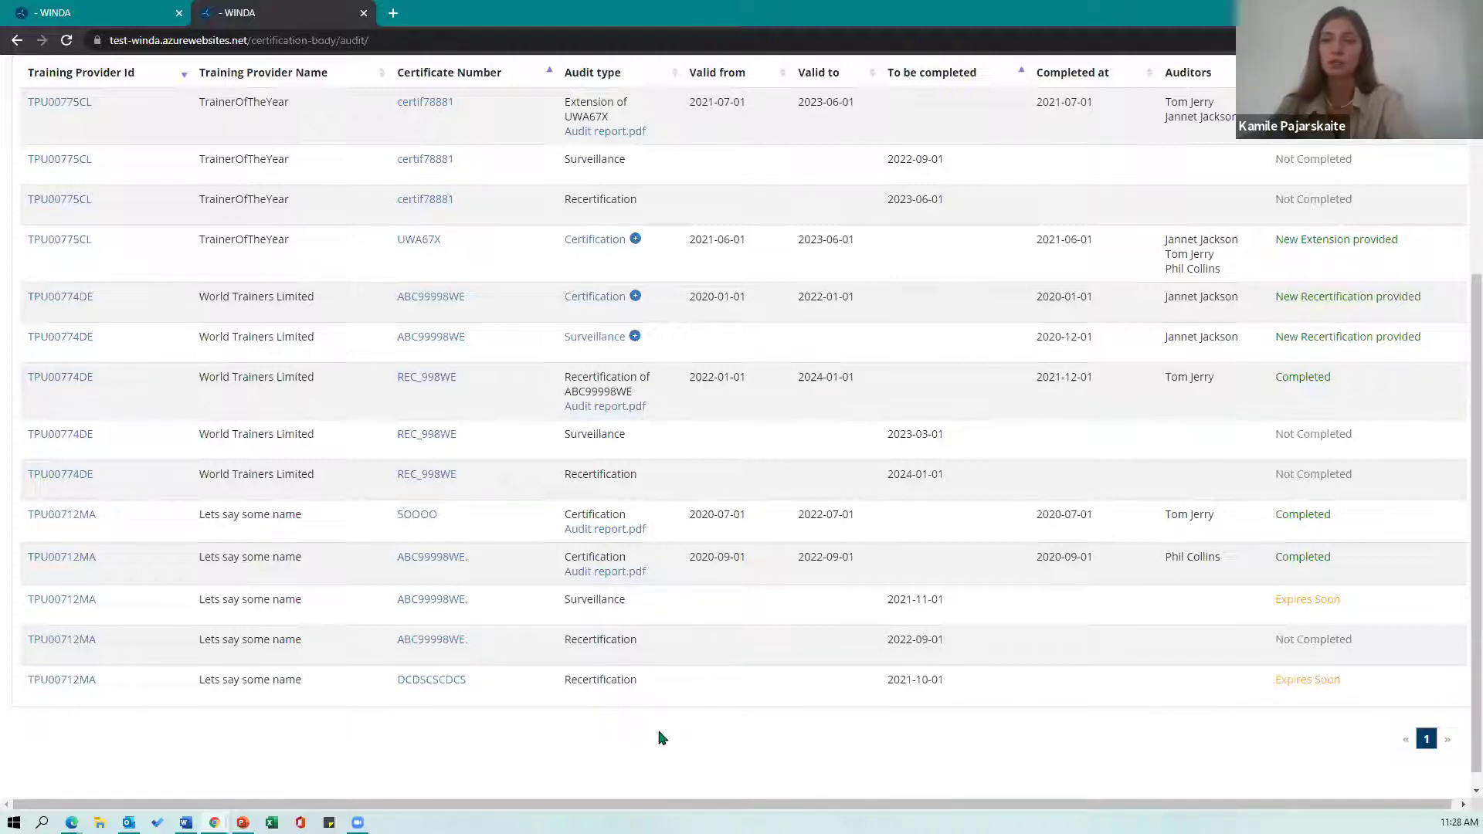
scroll(661, 737, up, 4)
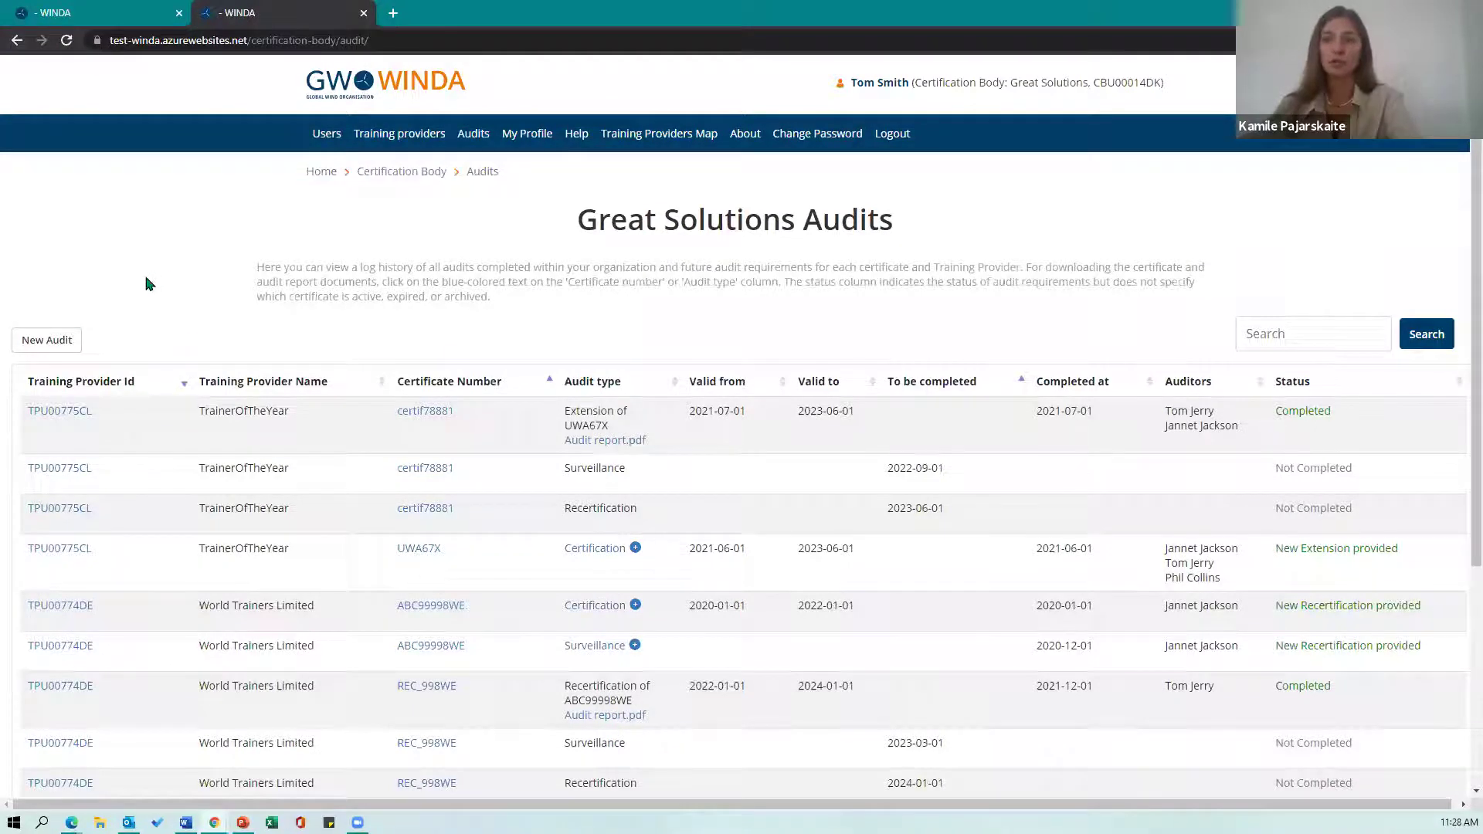
Start a new certification audit for Lets say some name, with Hydraulics at a FIXED Training Facility as the accredited course
click(49, 346)
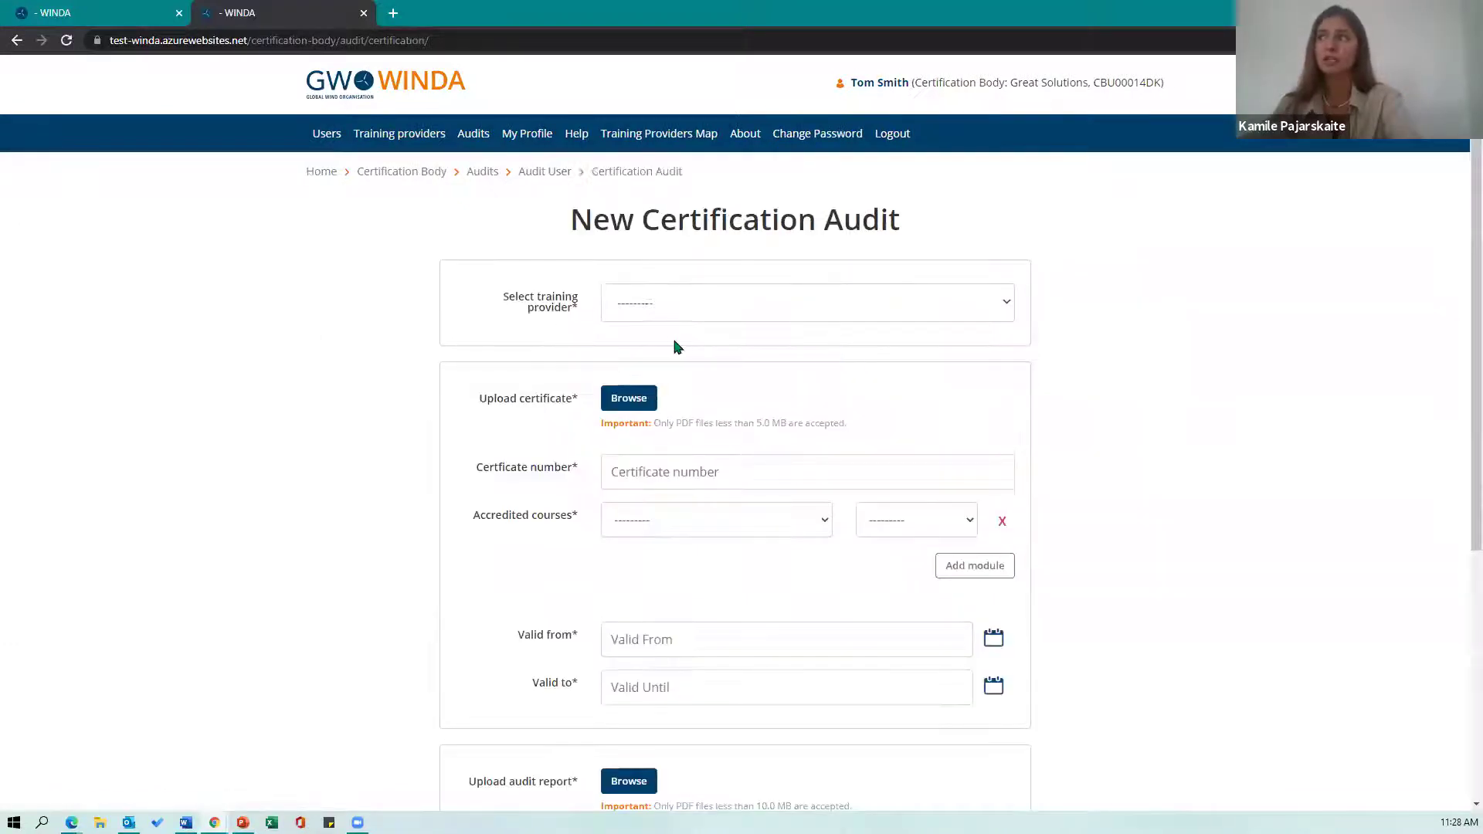
click(671, 302)
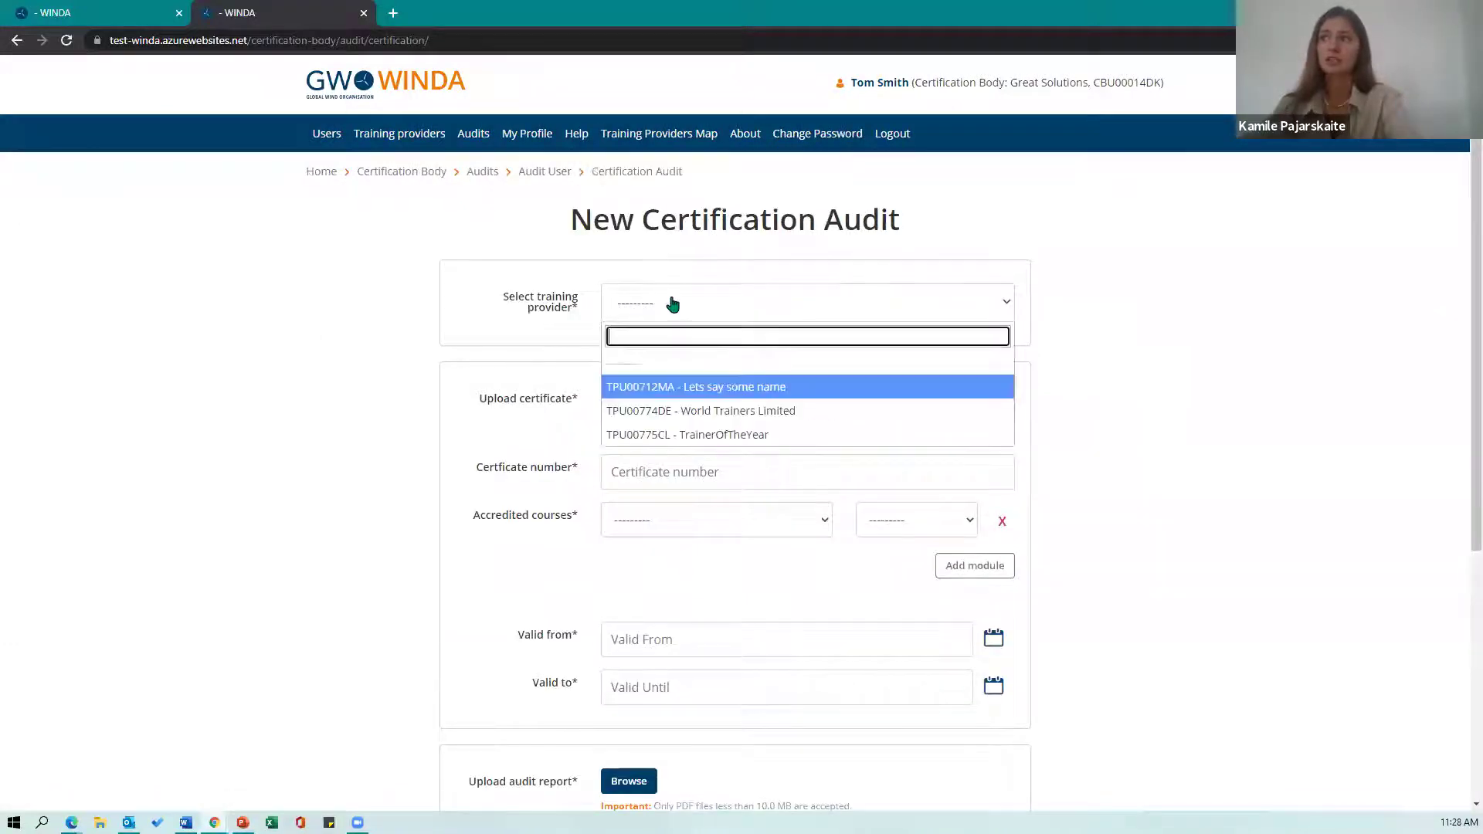
click(671, 395)
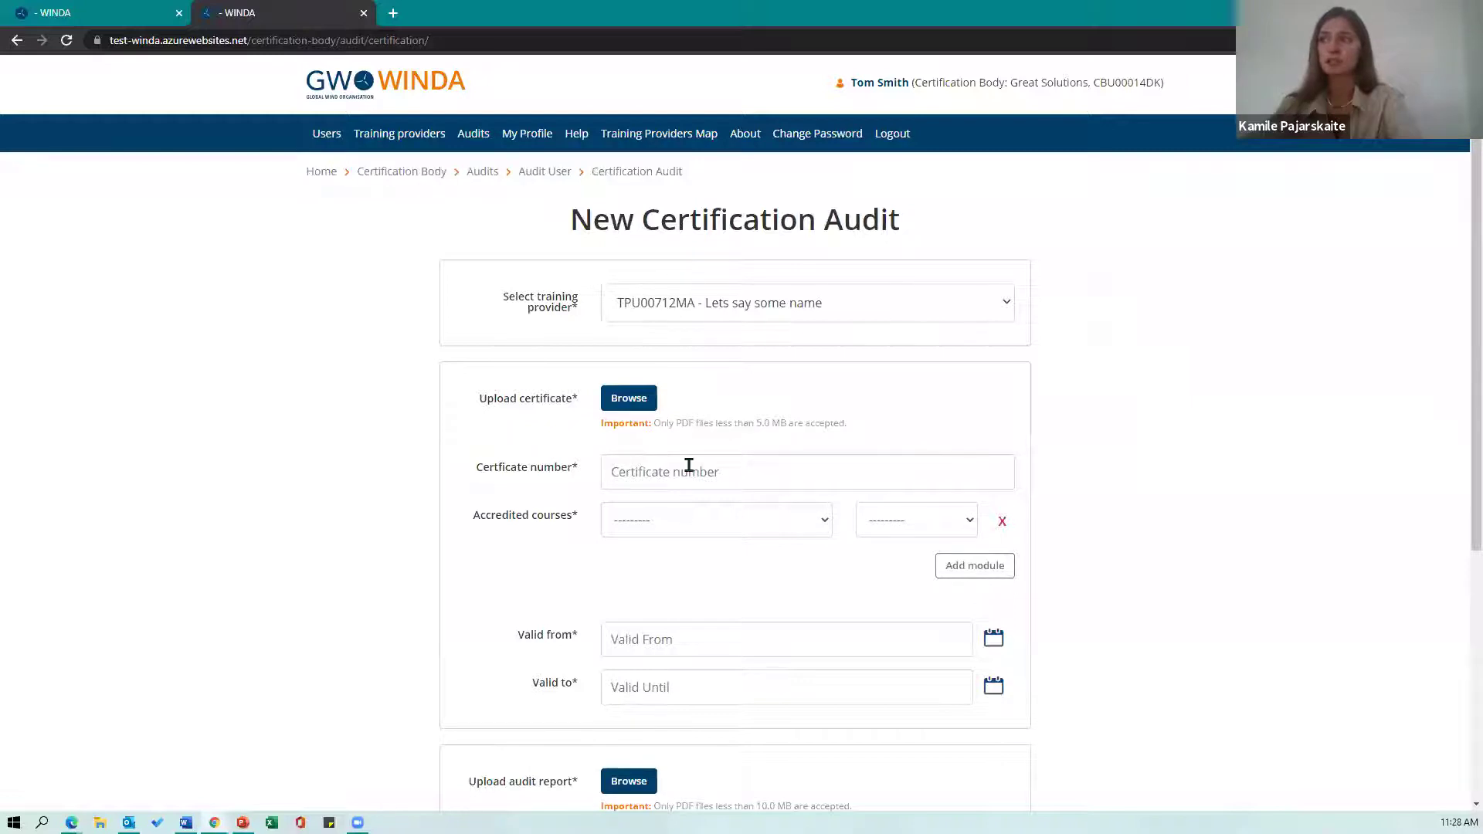
click(631, 531)
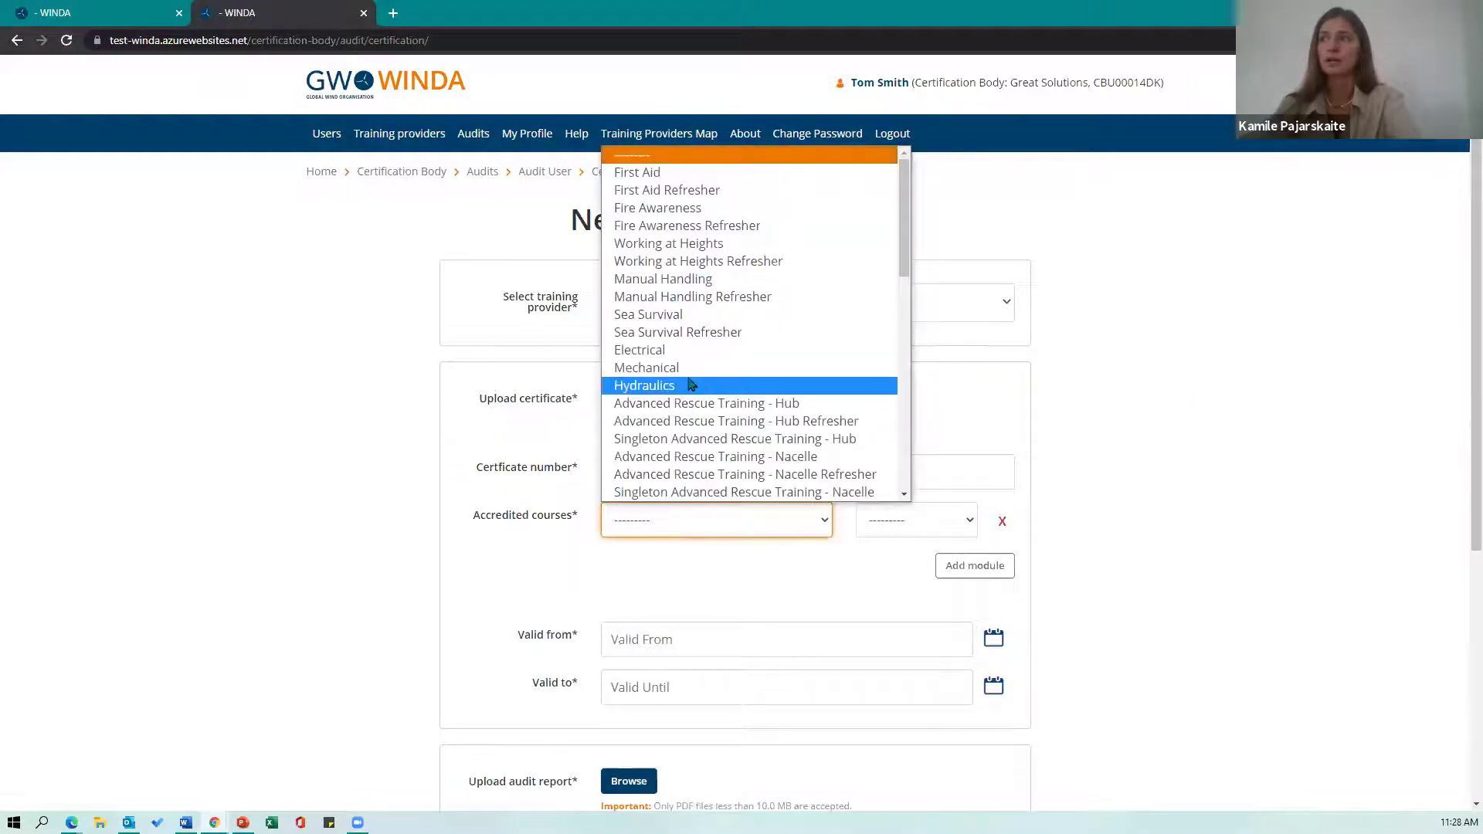
click(649, 385)
click(893, 532)
click(888, 565)
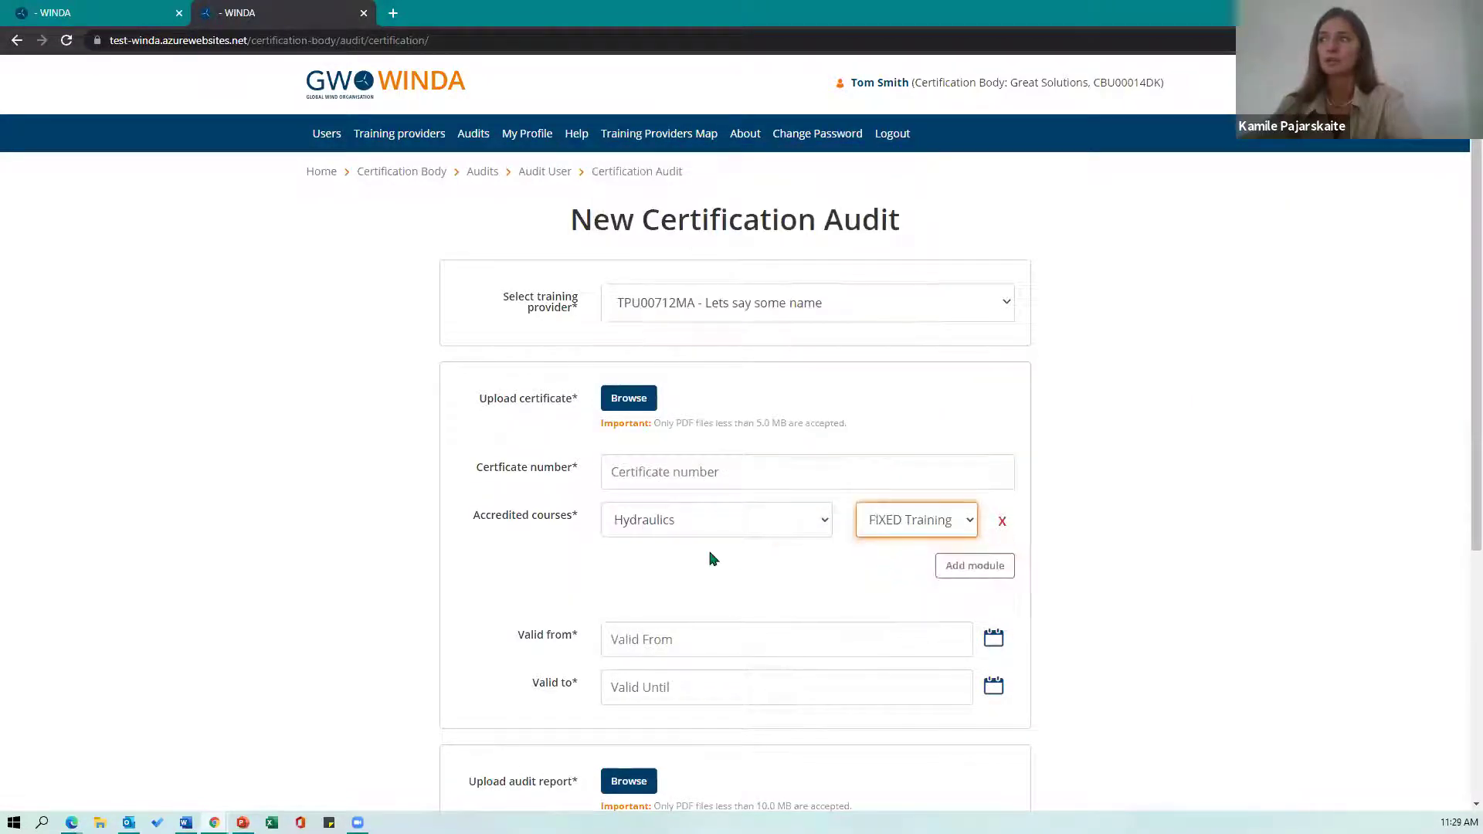
Review the certification form's validity dates, audit methodology and auditor fields, then return to the audit type selection without submitting
scroll(717, 608, down, 1)
scroll(717, 608, down, 4)
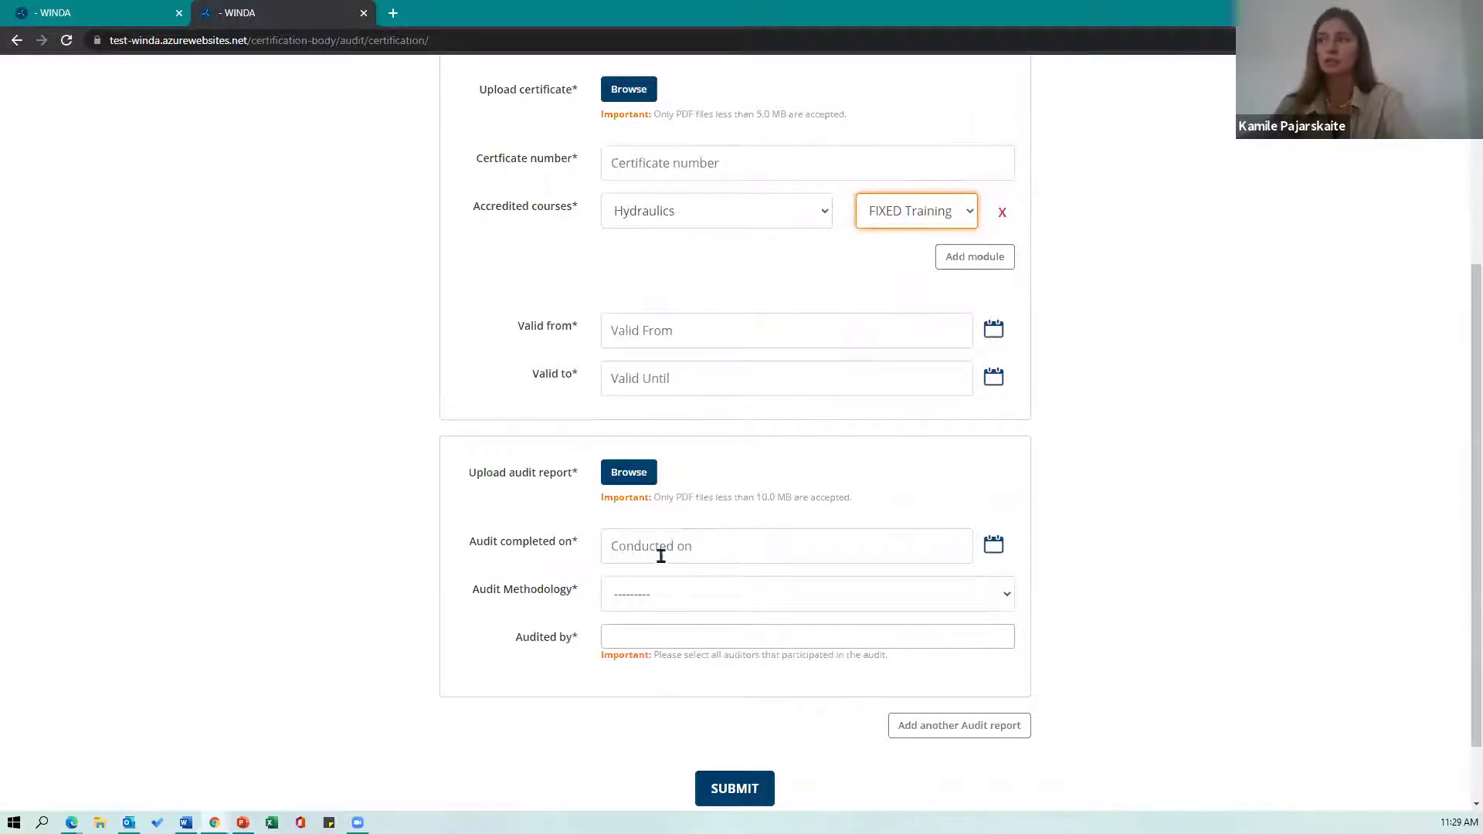
click(618, 605)
click(618, 607)
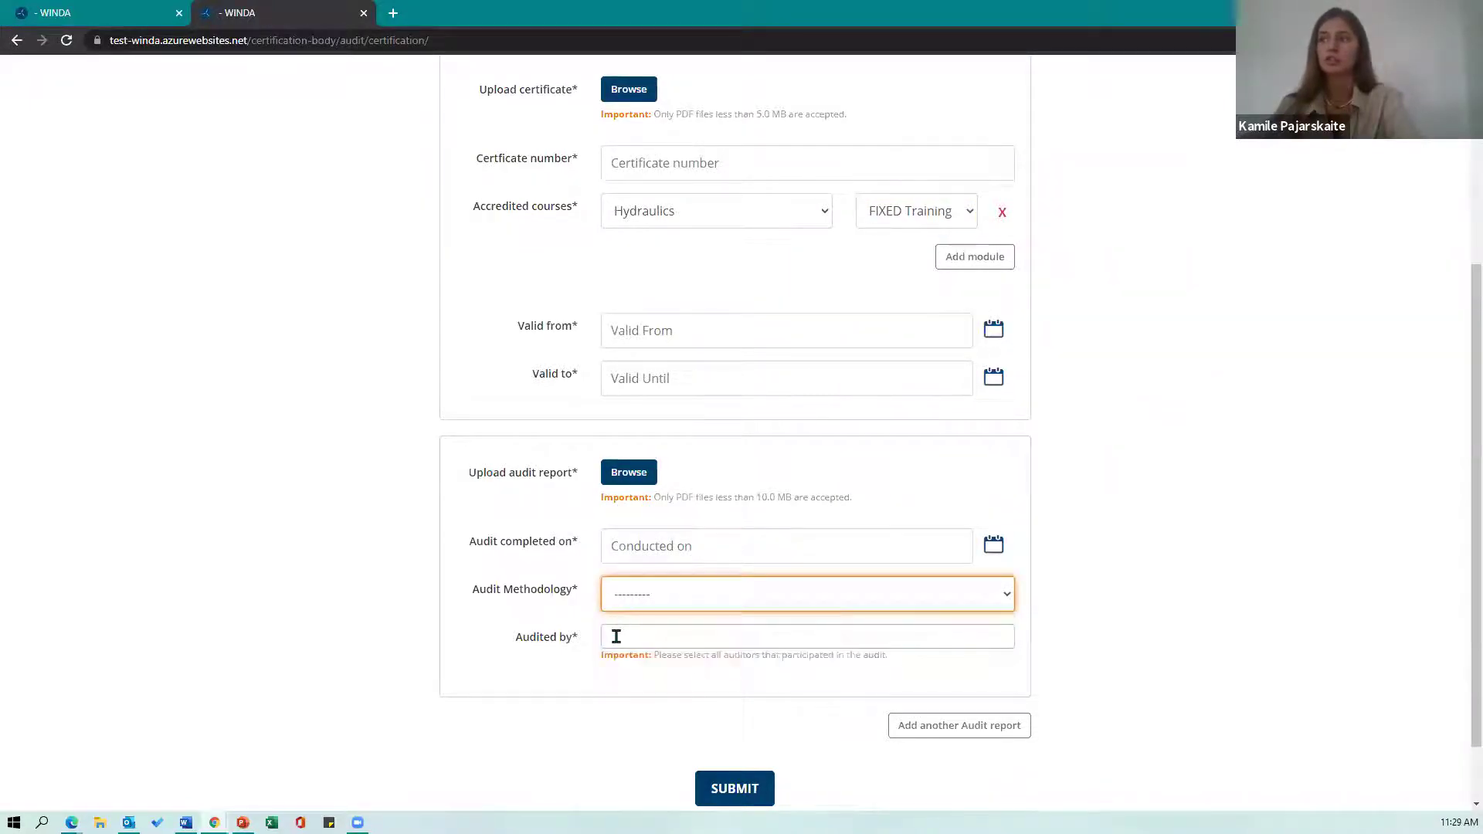
click(616, 636)
click(395, 645)
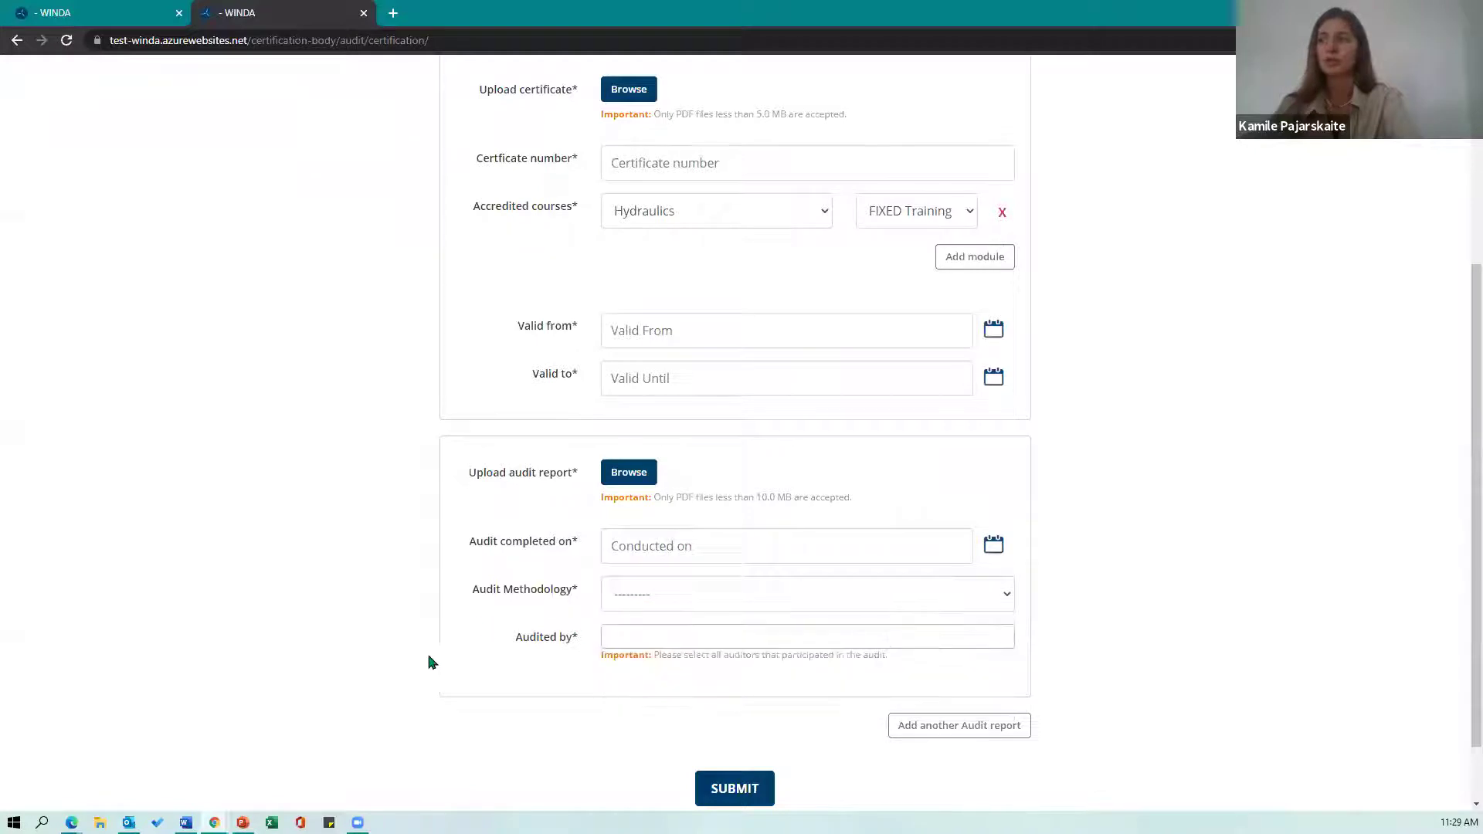
scroll(423, 686, up, 4)
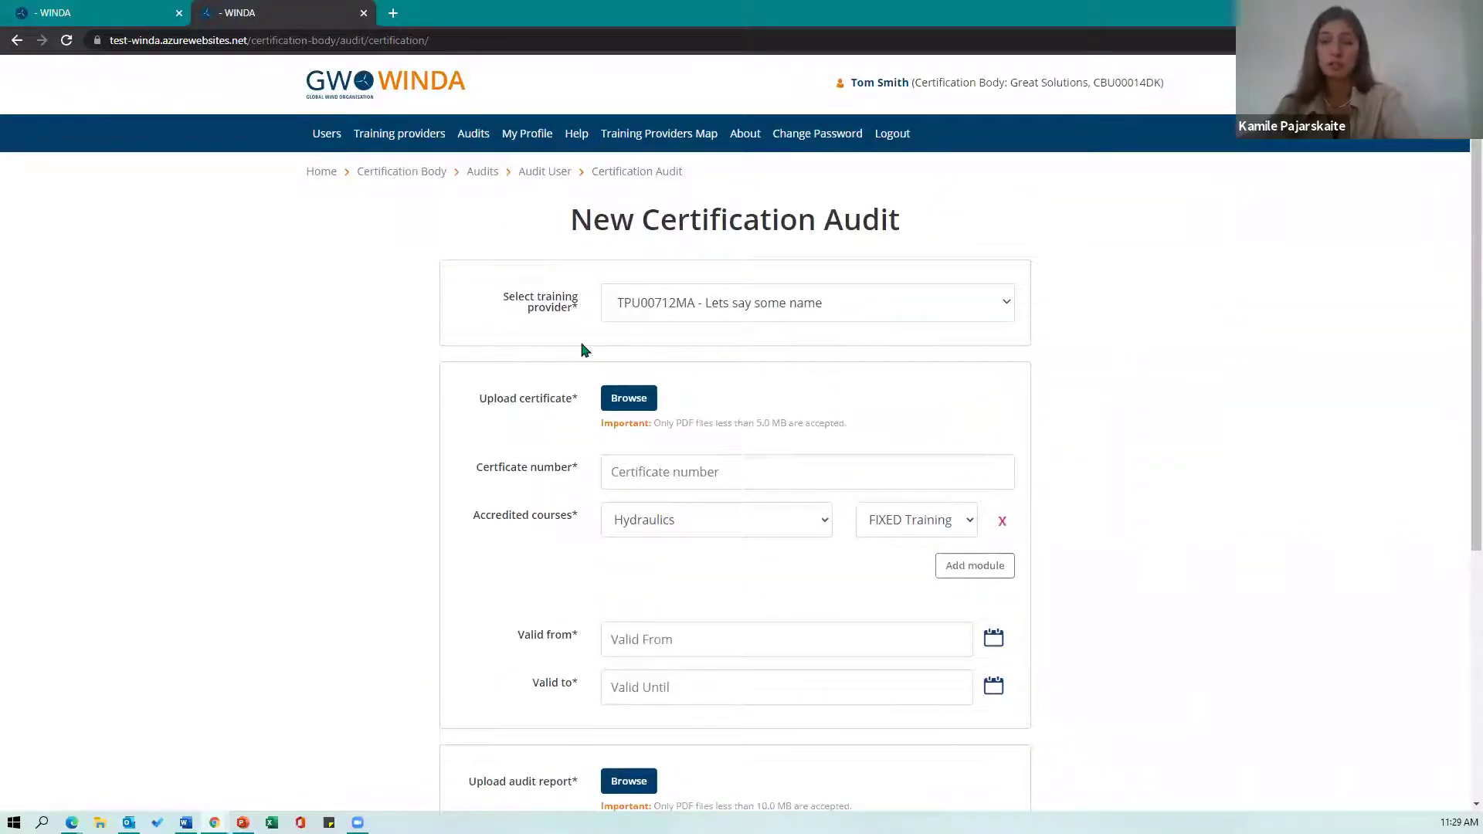
click(530, 177)
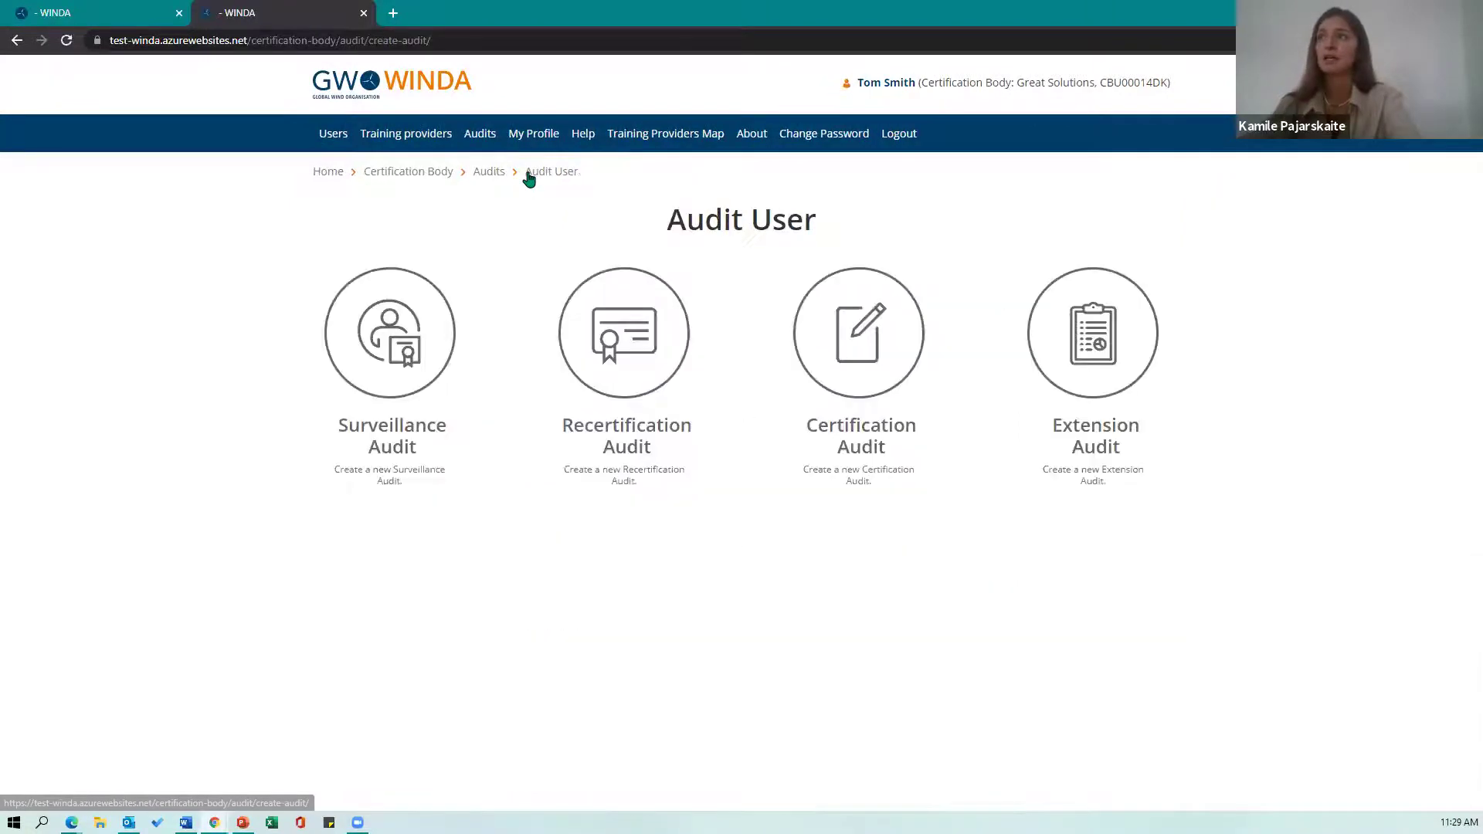
Start a surveillance audit for Lets say some name on certificate DCDSCSCDCS, then return to the audit type selection without submitting
click(403, 366)
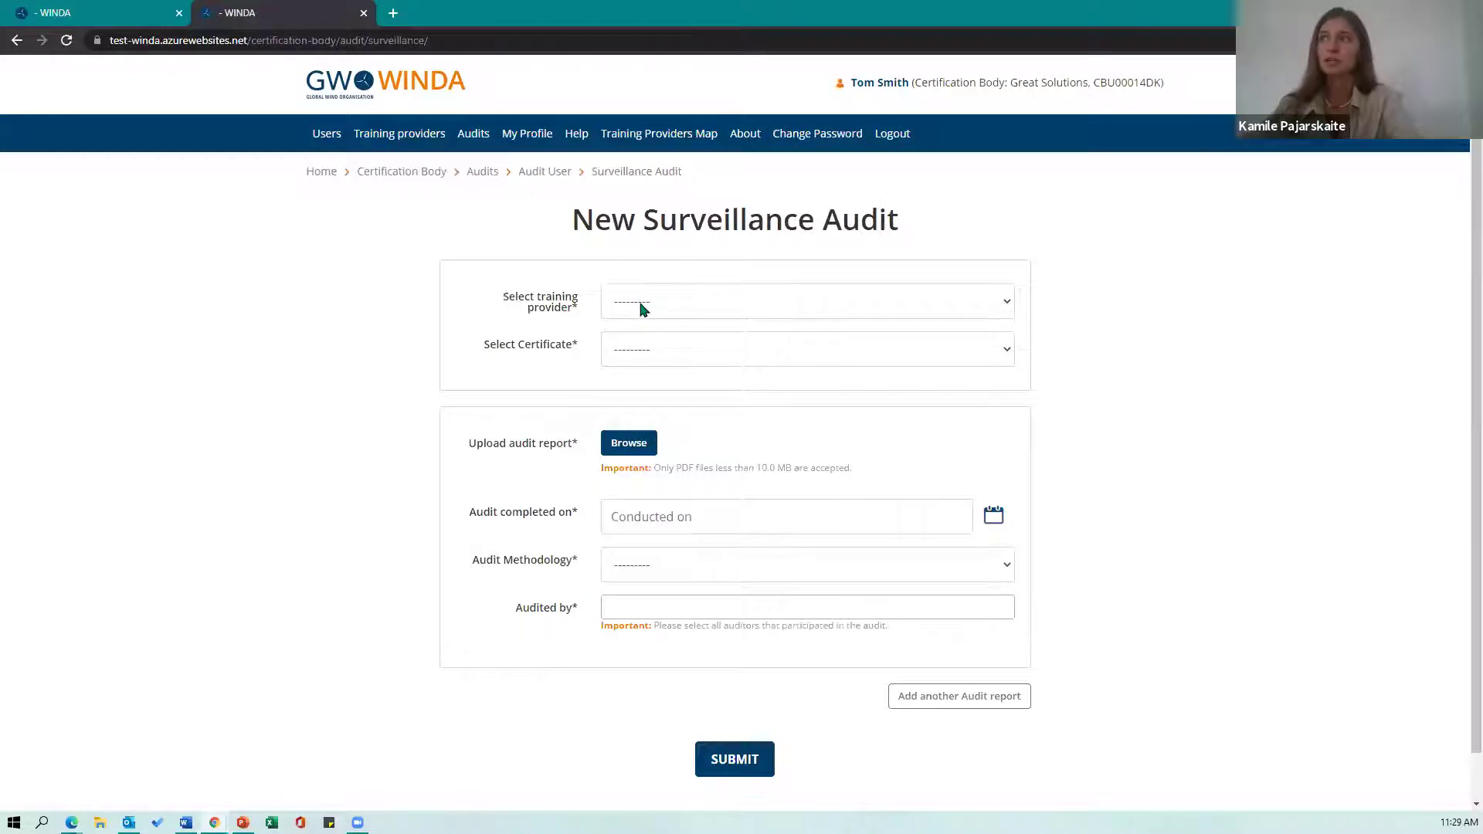
click(640, 307)
click(650, 342)
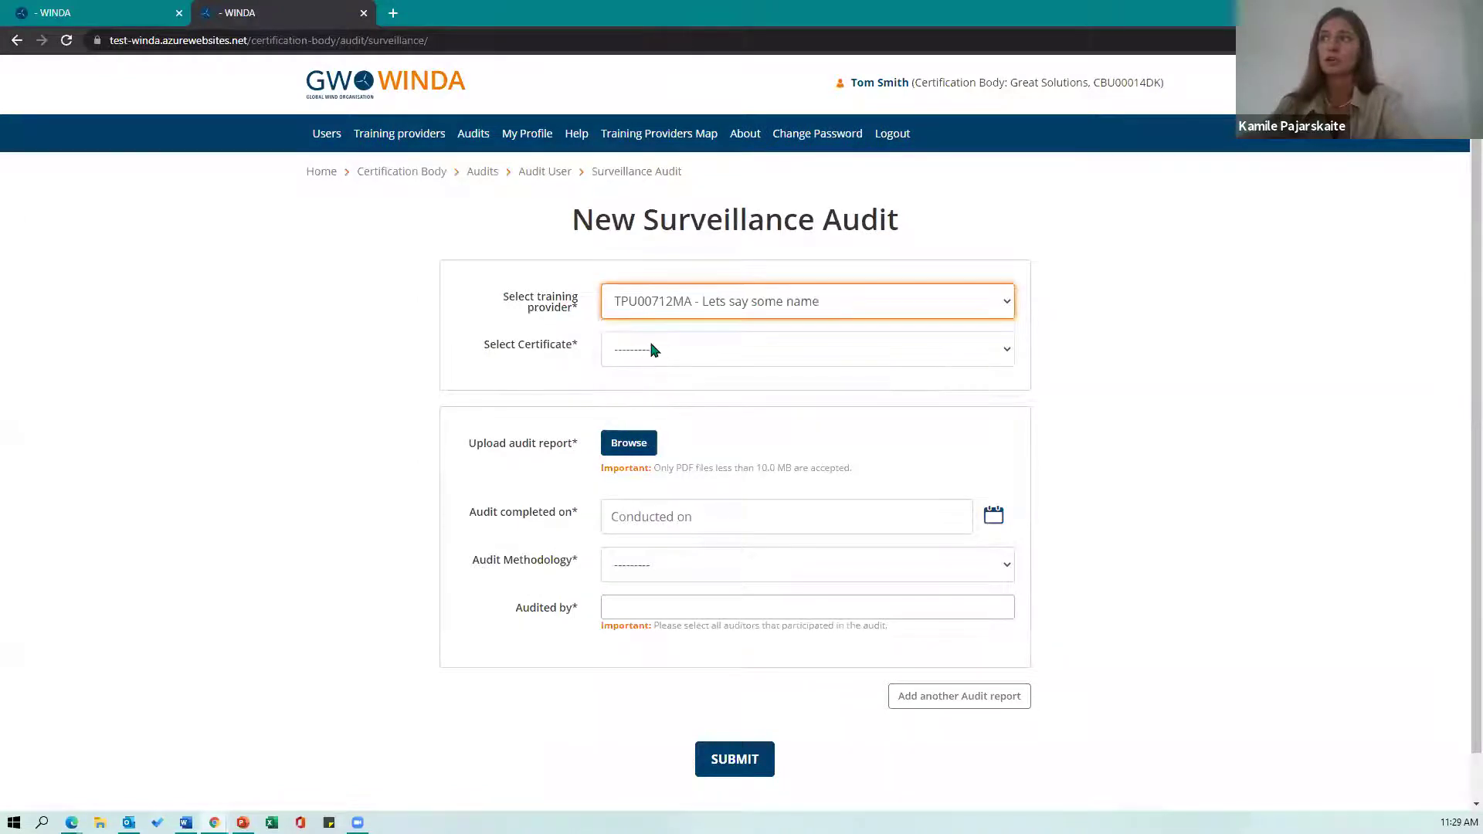
click(653, 350)
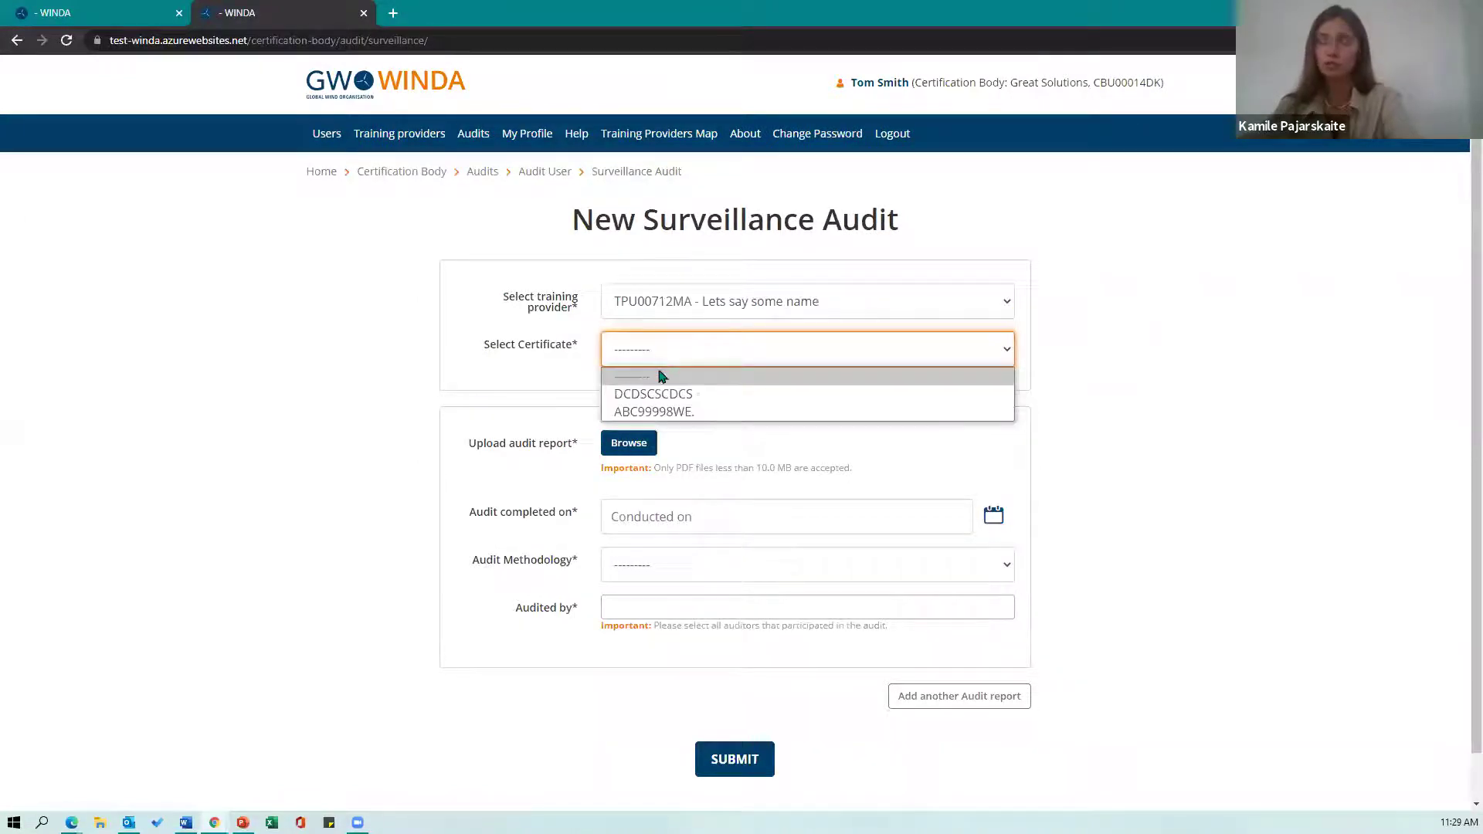
click(652, 395)
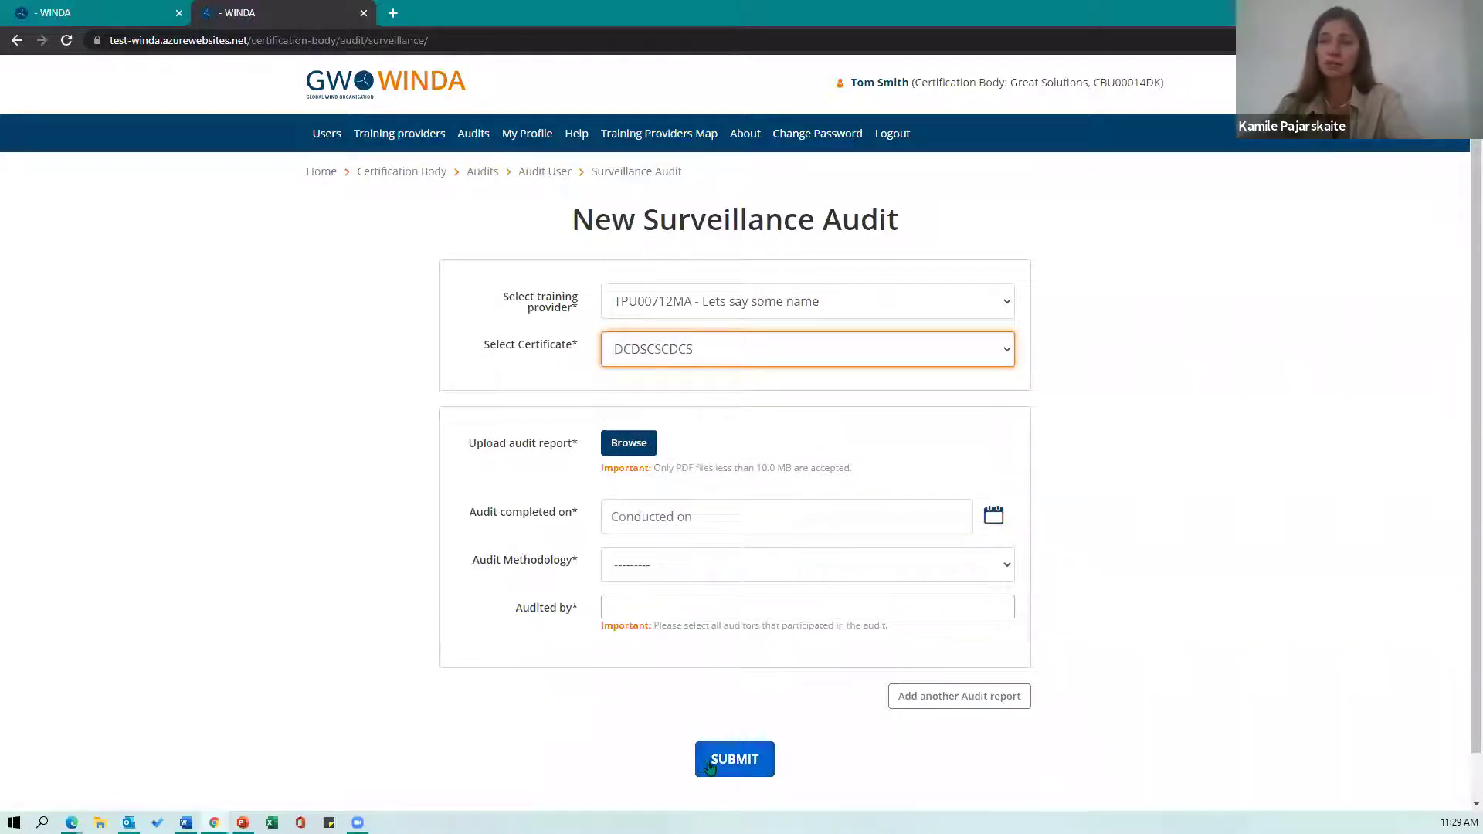
click(540, 176)
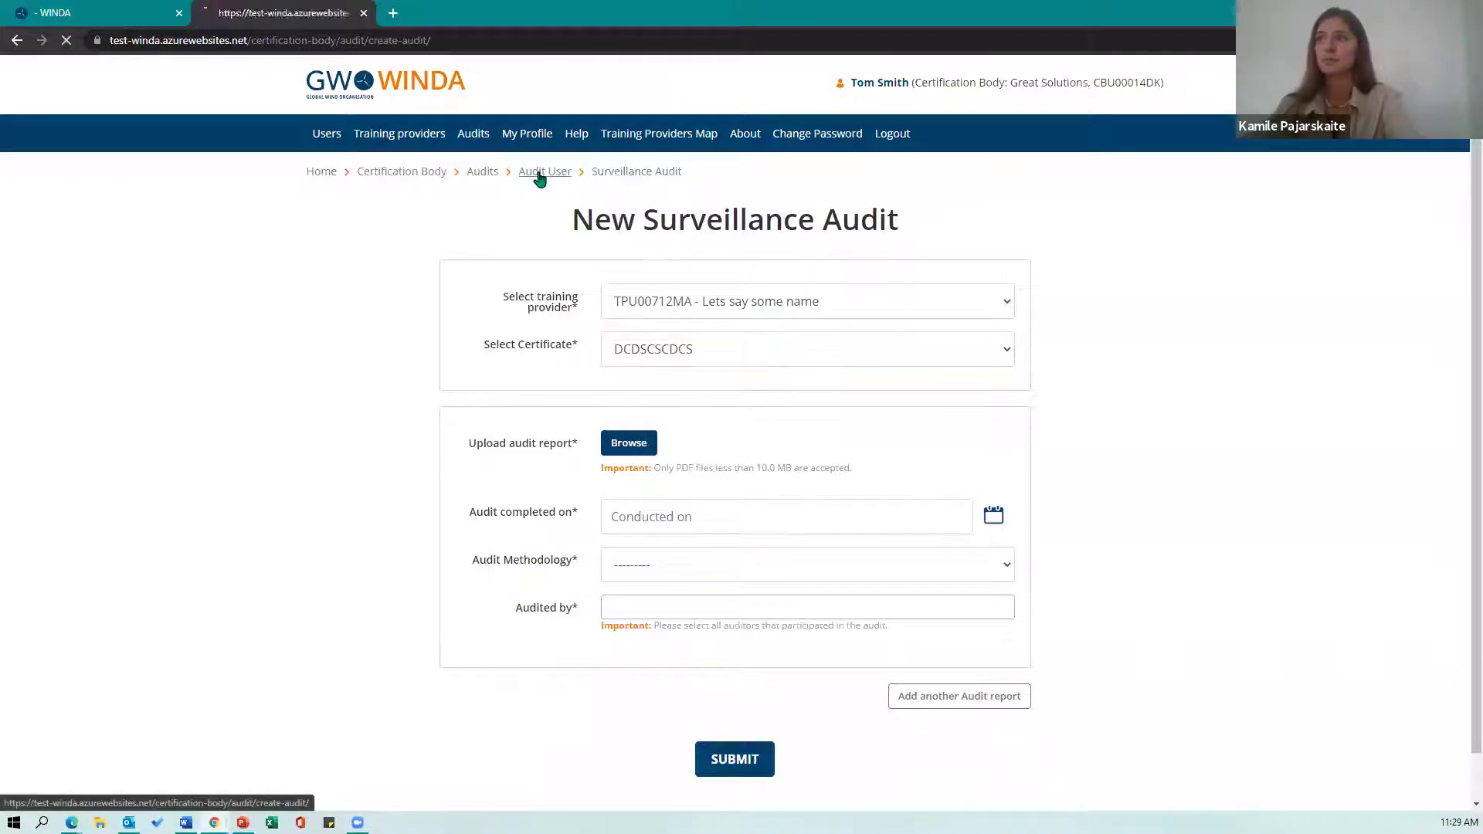
Start a new recertification audit for Lets say some name and select certificate DCDSCSCDCS
click(618, 330)
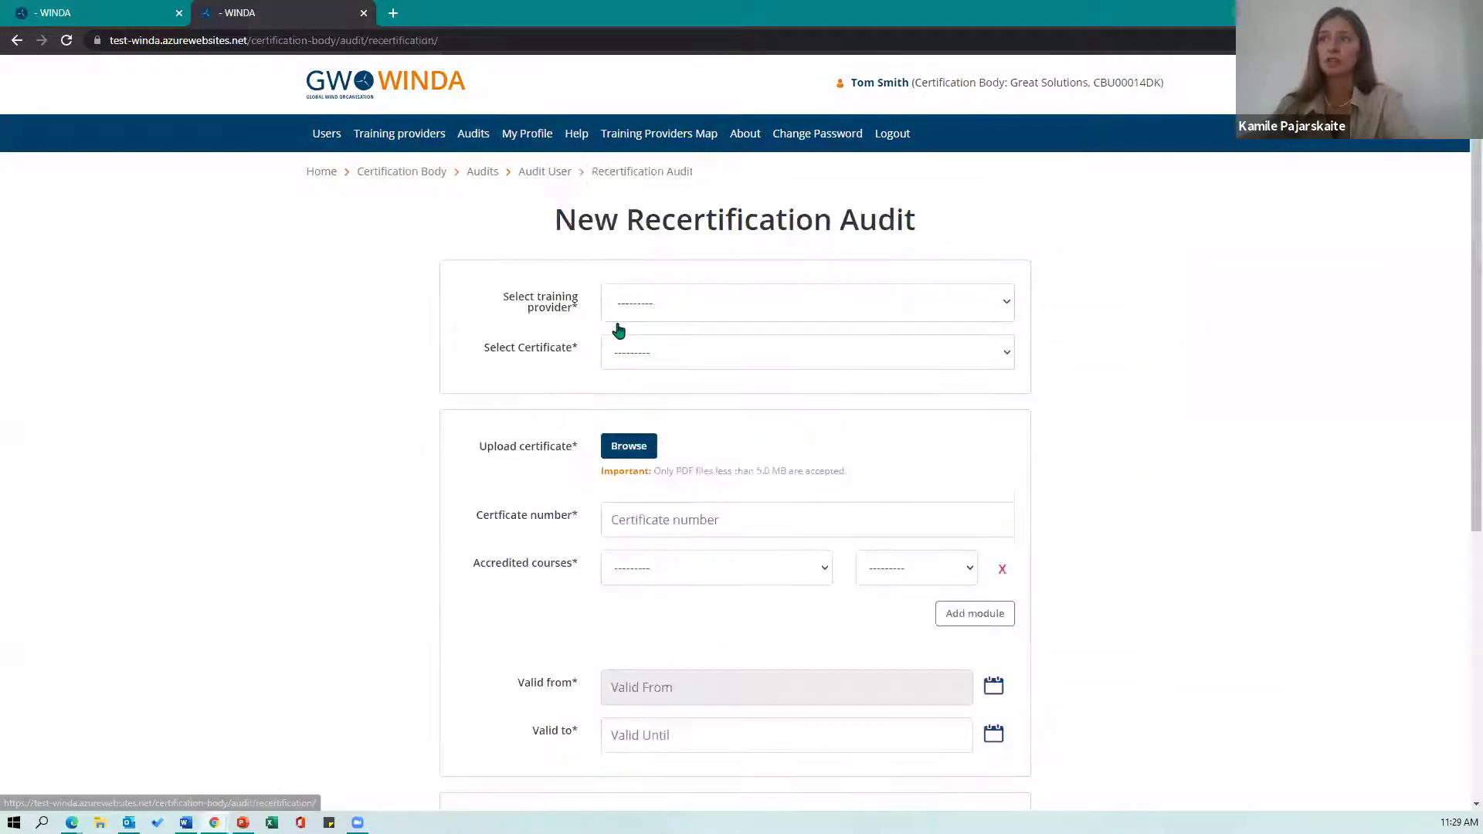
click(629, 302)
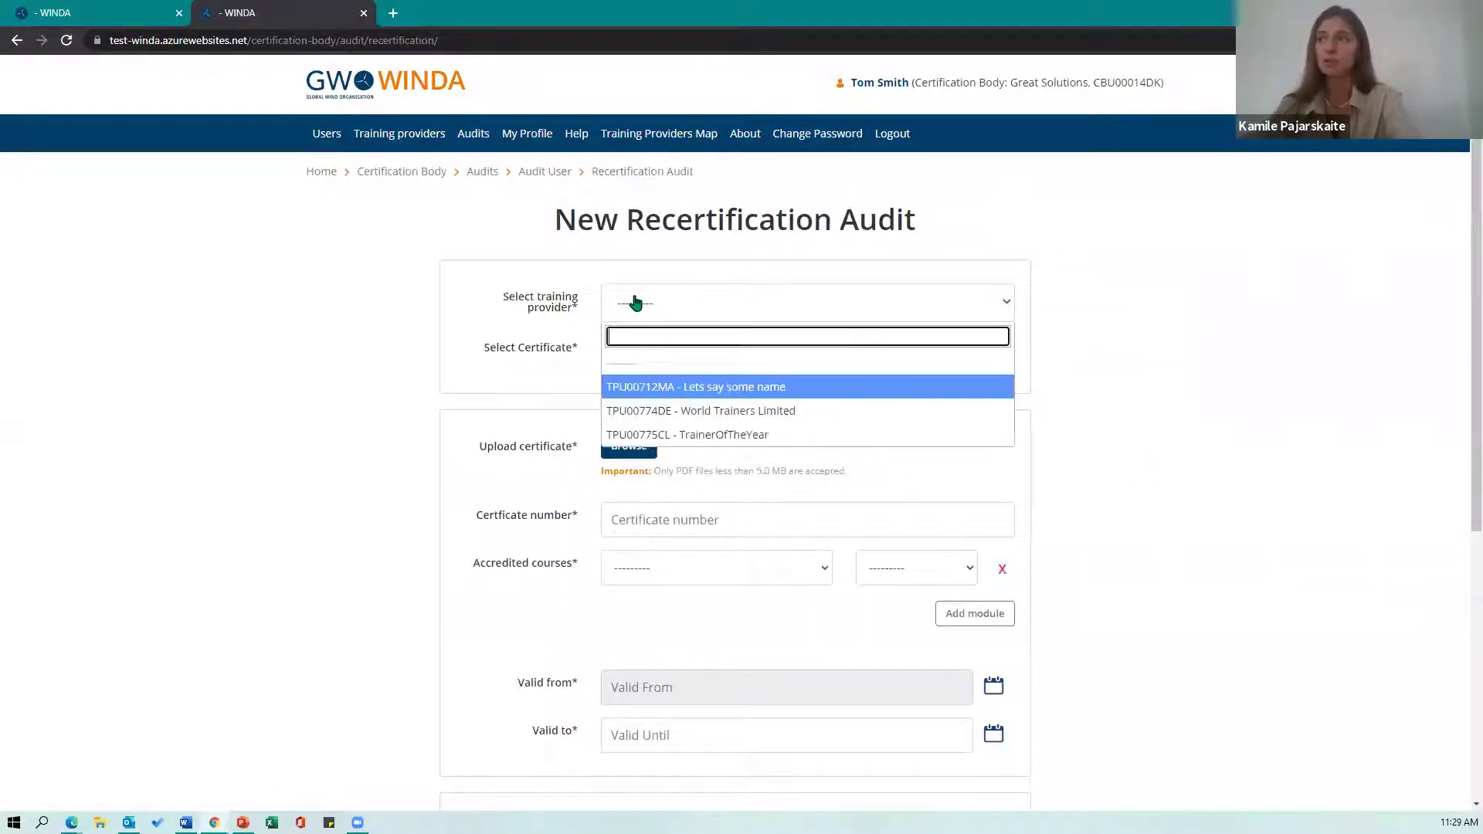
click(656, 396)
click(660, 352)
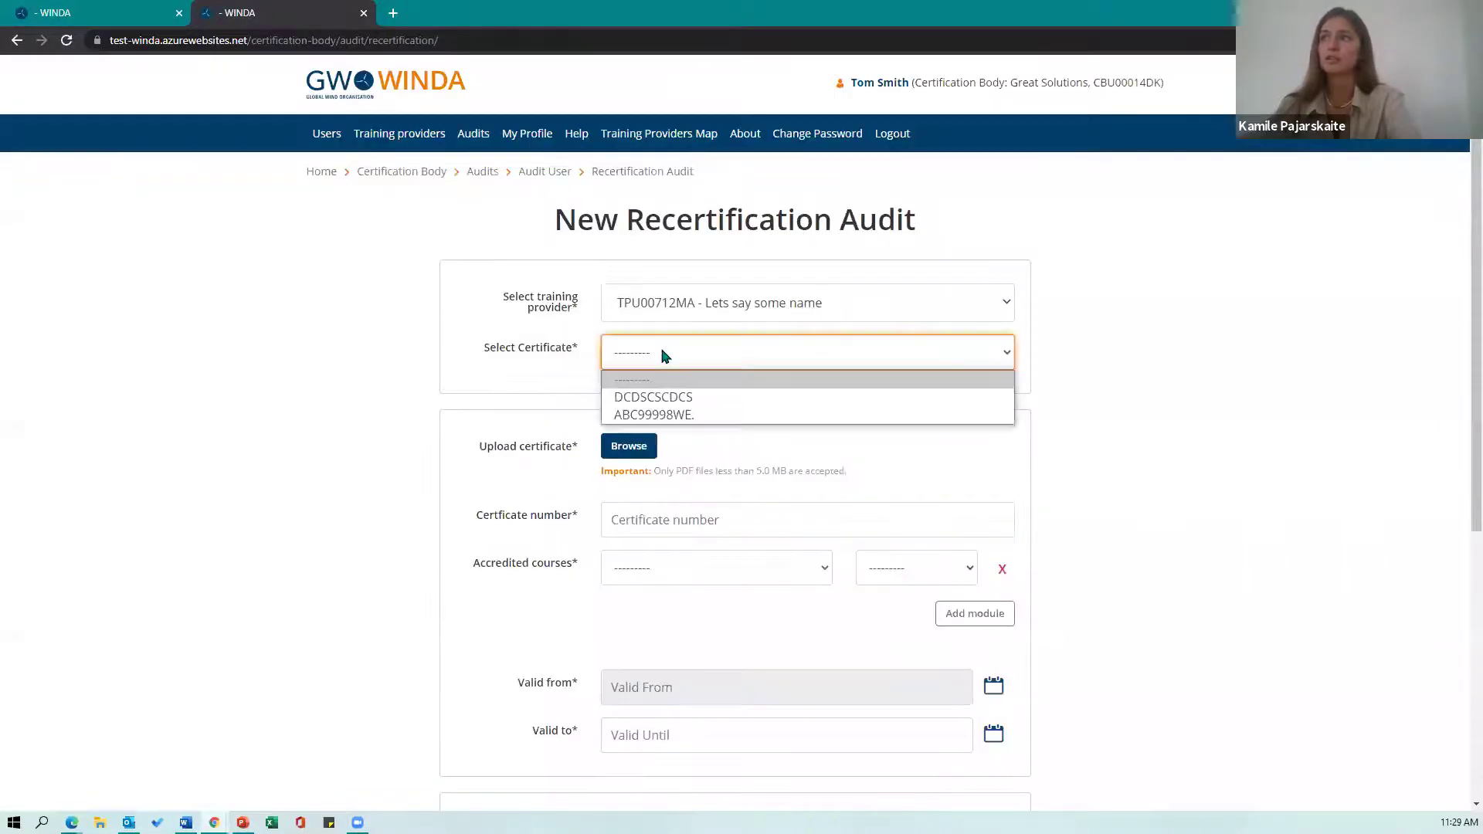
click(657, 397)
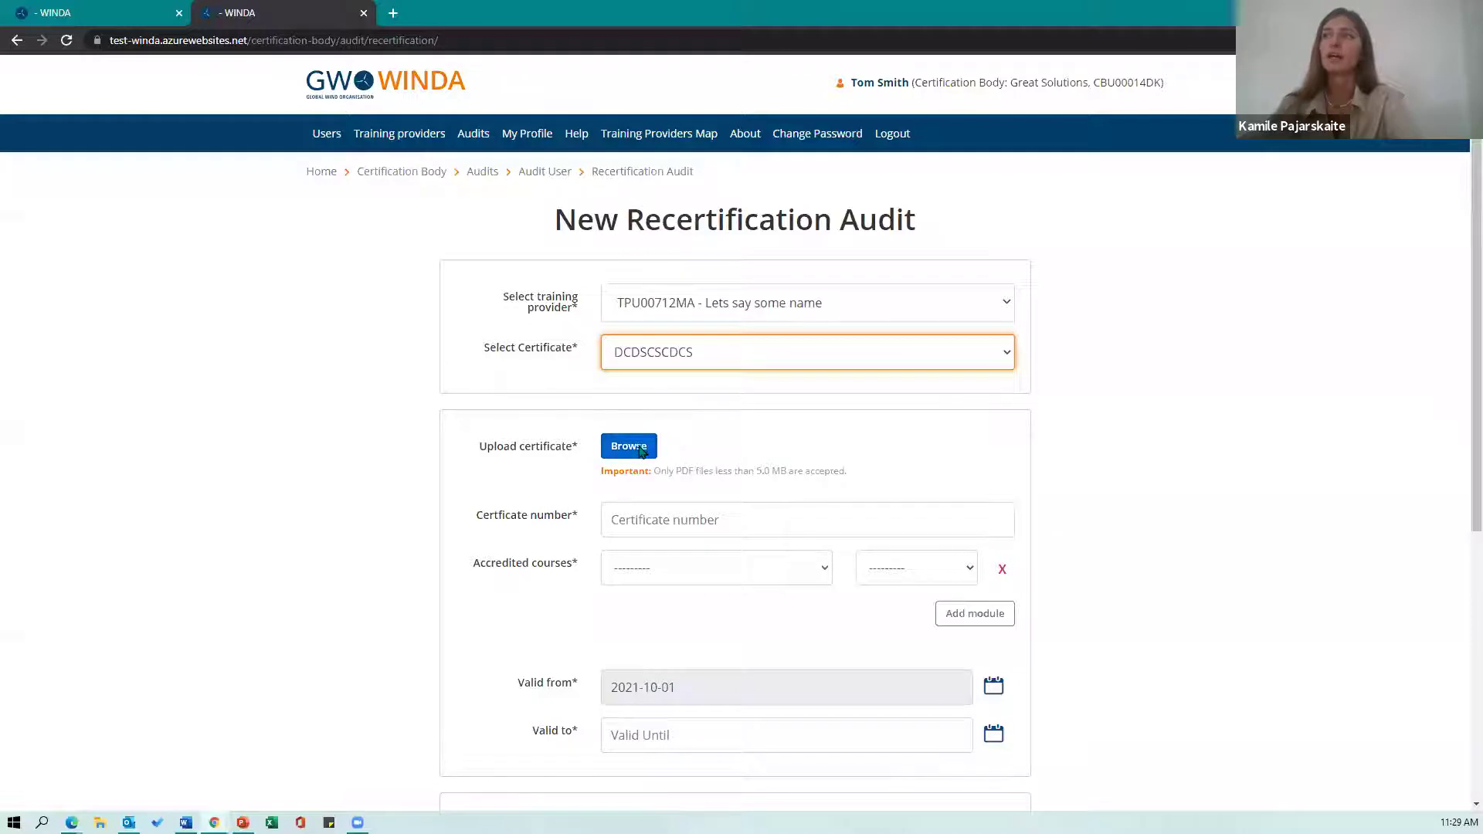
Set the recertification's accredited course to Singleton Advanced Rescue Training with a FIXED Training Facility, leaving the new certificate number blank
click(629, 519)
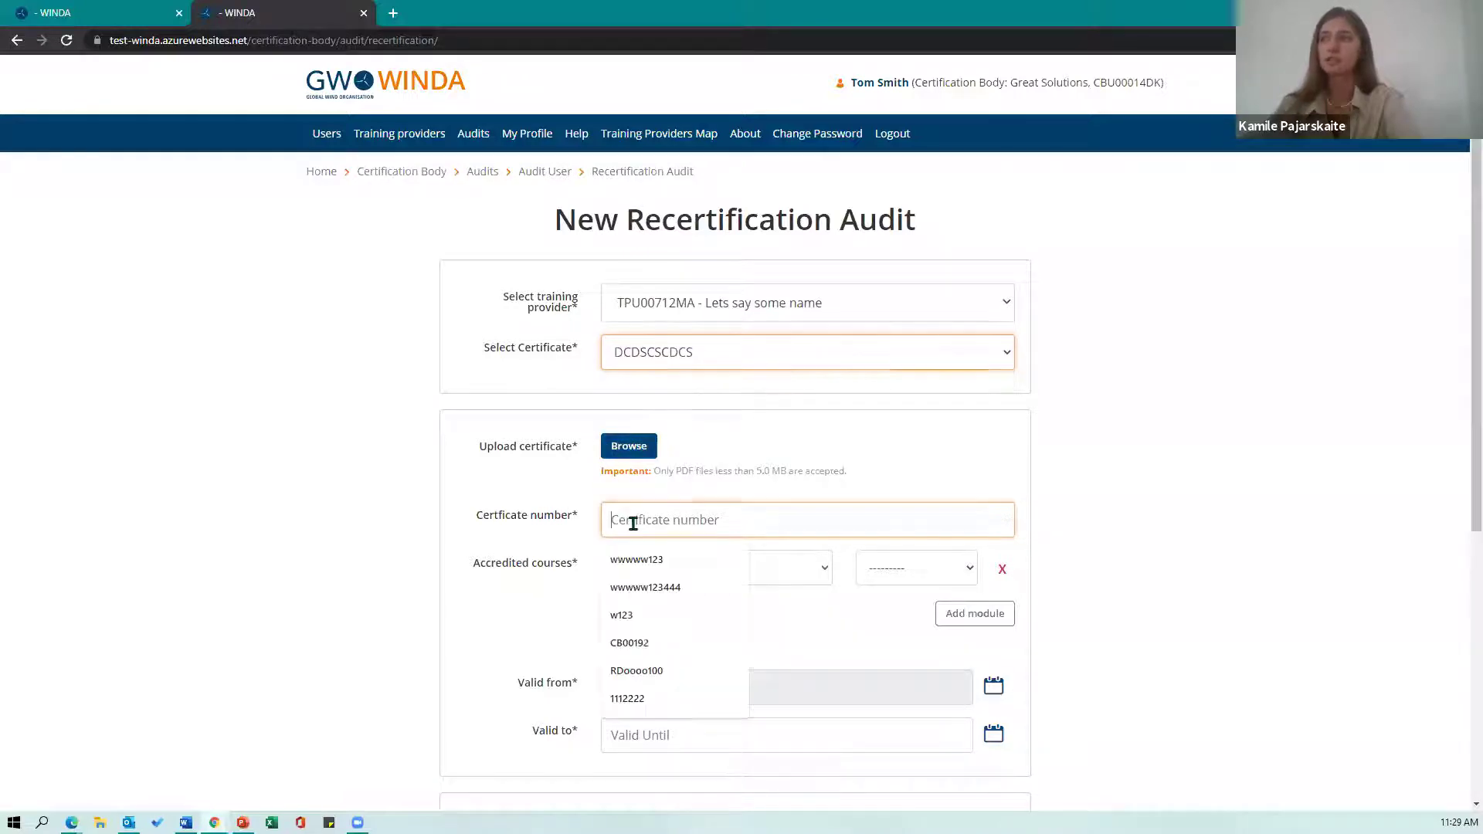
click(772, 568)
scroll(745, 526, down, 1)
click(743, 506)
click(910, 570)
click(903, 611)
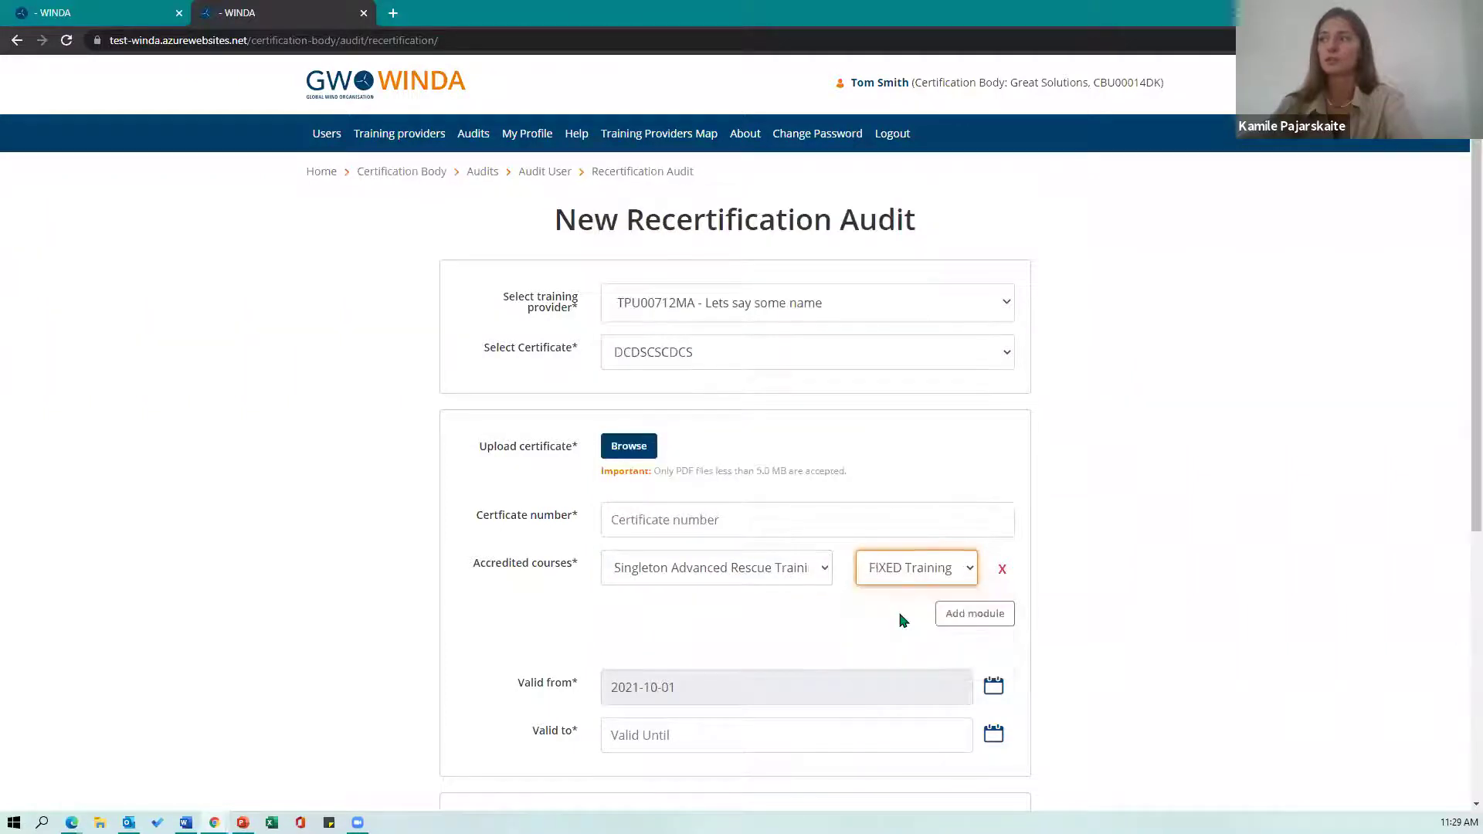
Examine the recertification form's validity dates and audit report fields, then leave the form without submitting to choose another audit type
scroll(572, 494, down, 3)
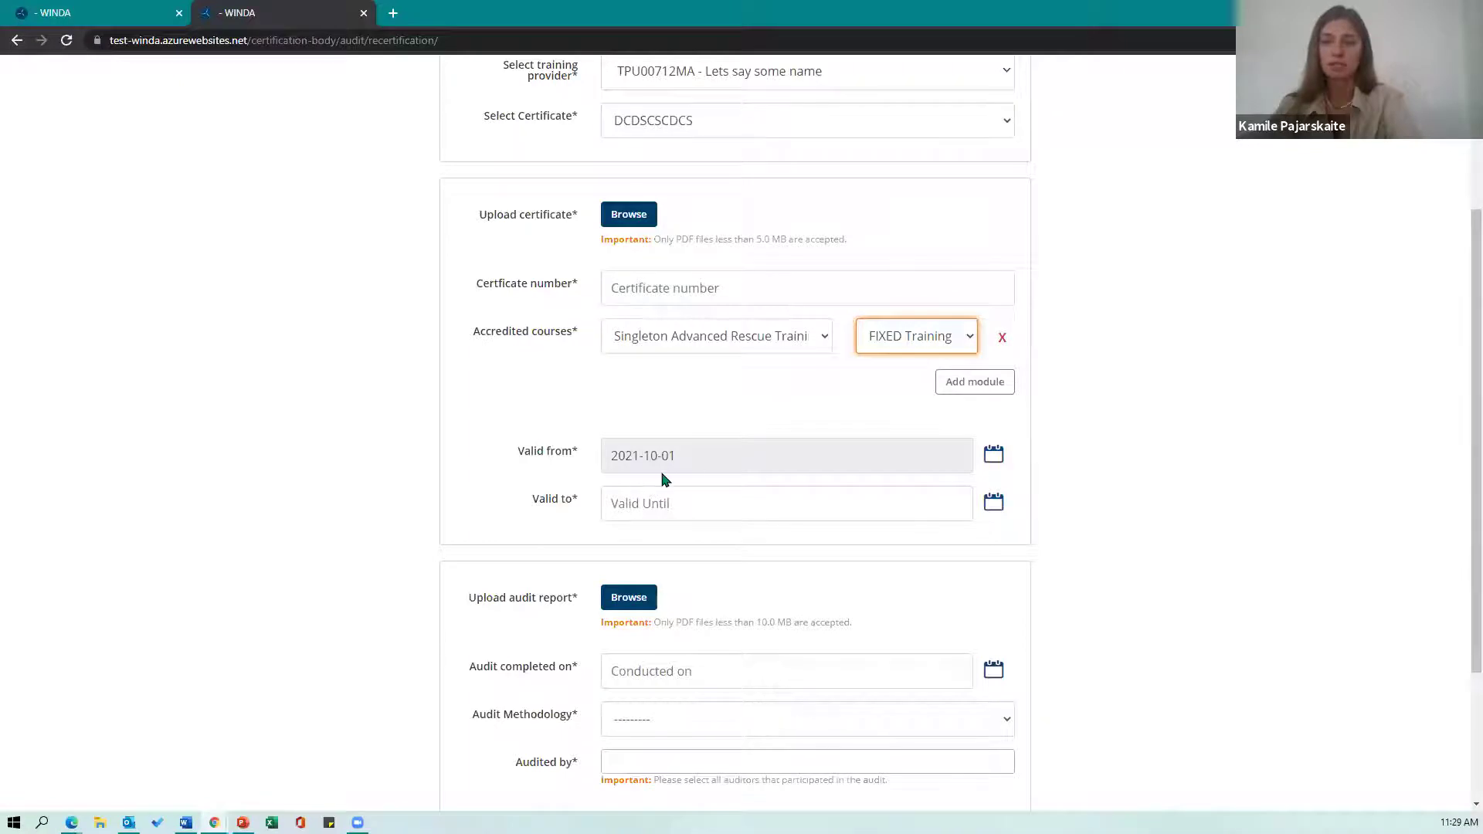
scroll(656, 487, up, 1)
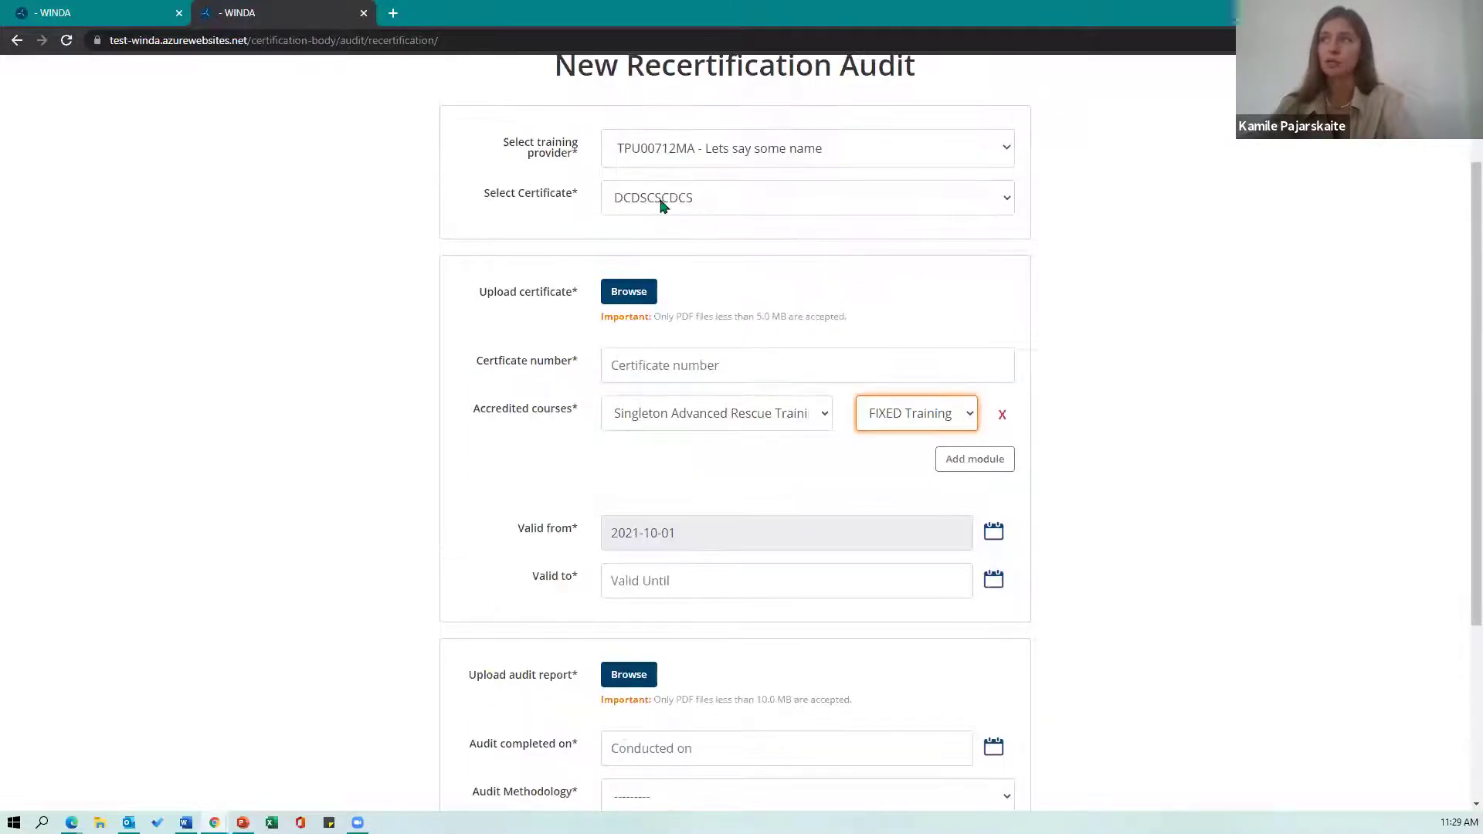
scroll(616, 494, down, 1)
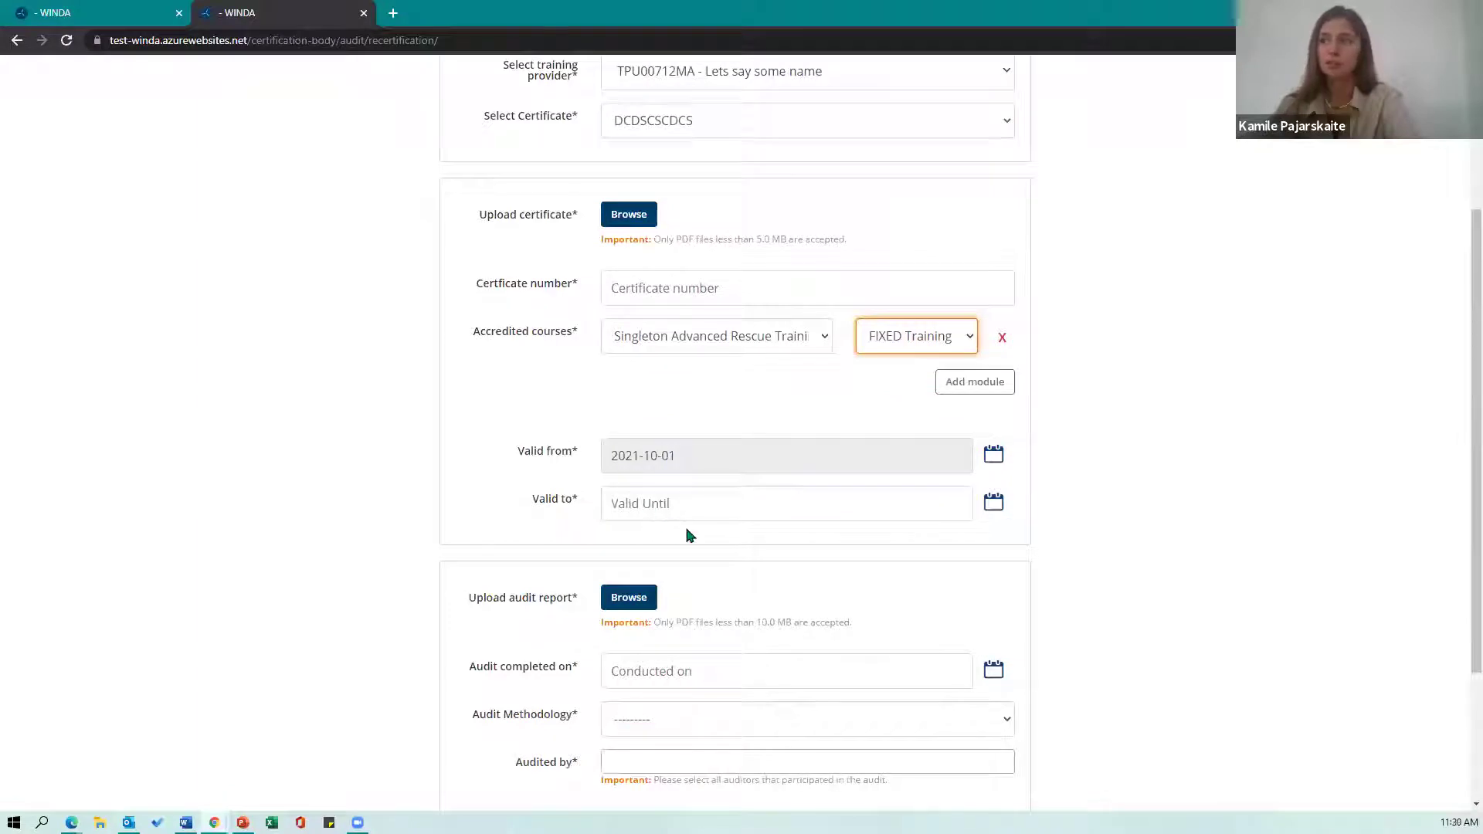
scroll(694, 521, down, 2)
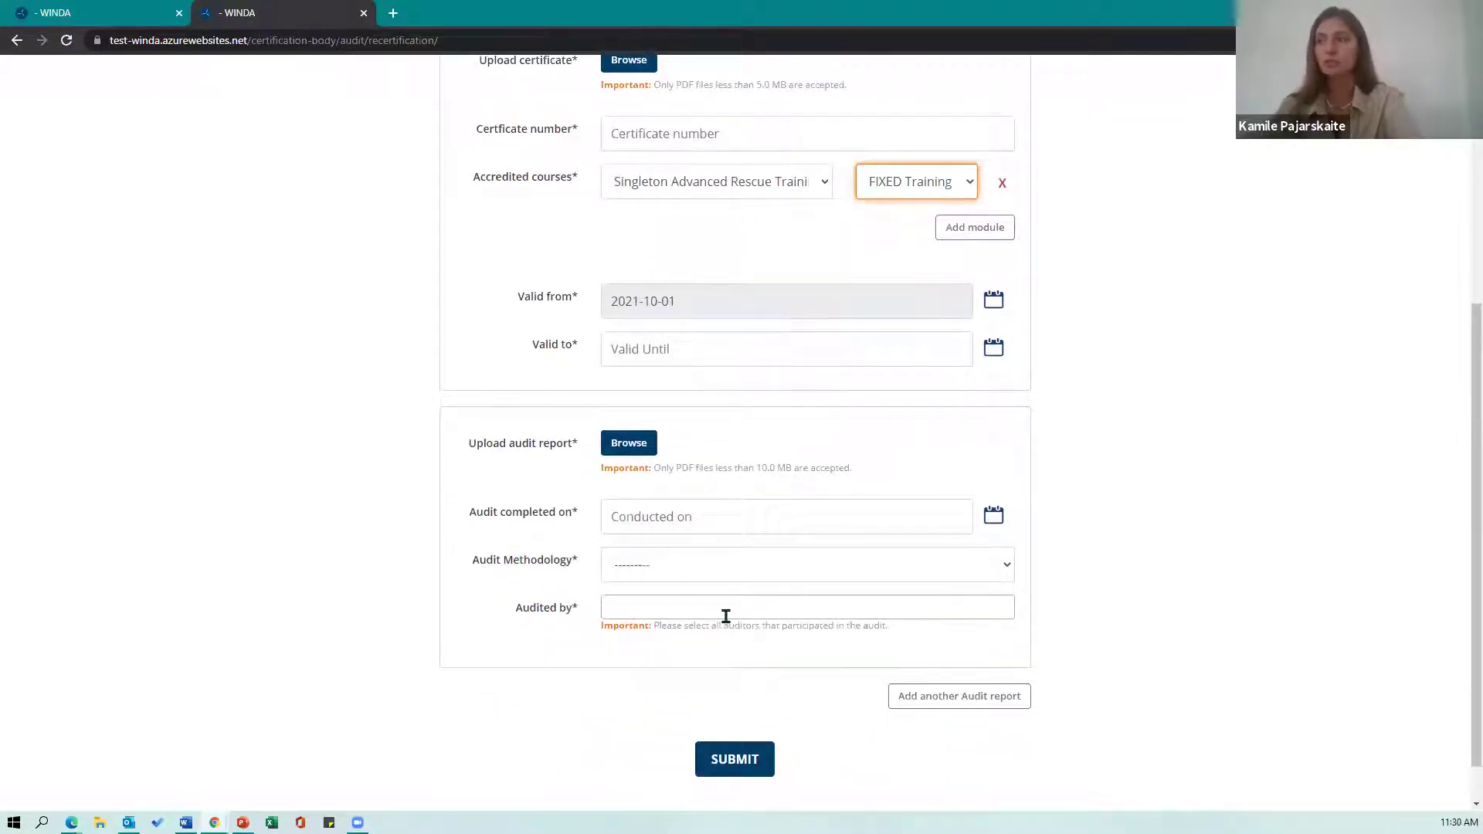
scroll(533, 606, up, 5)
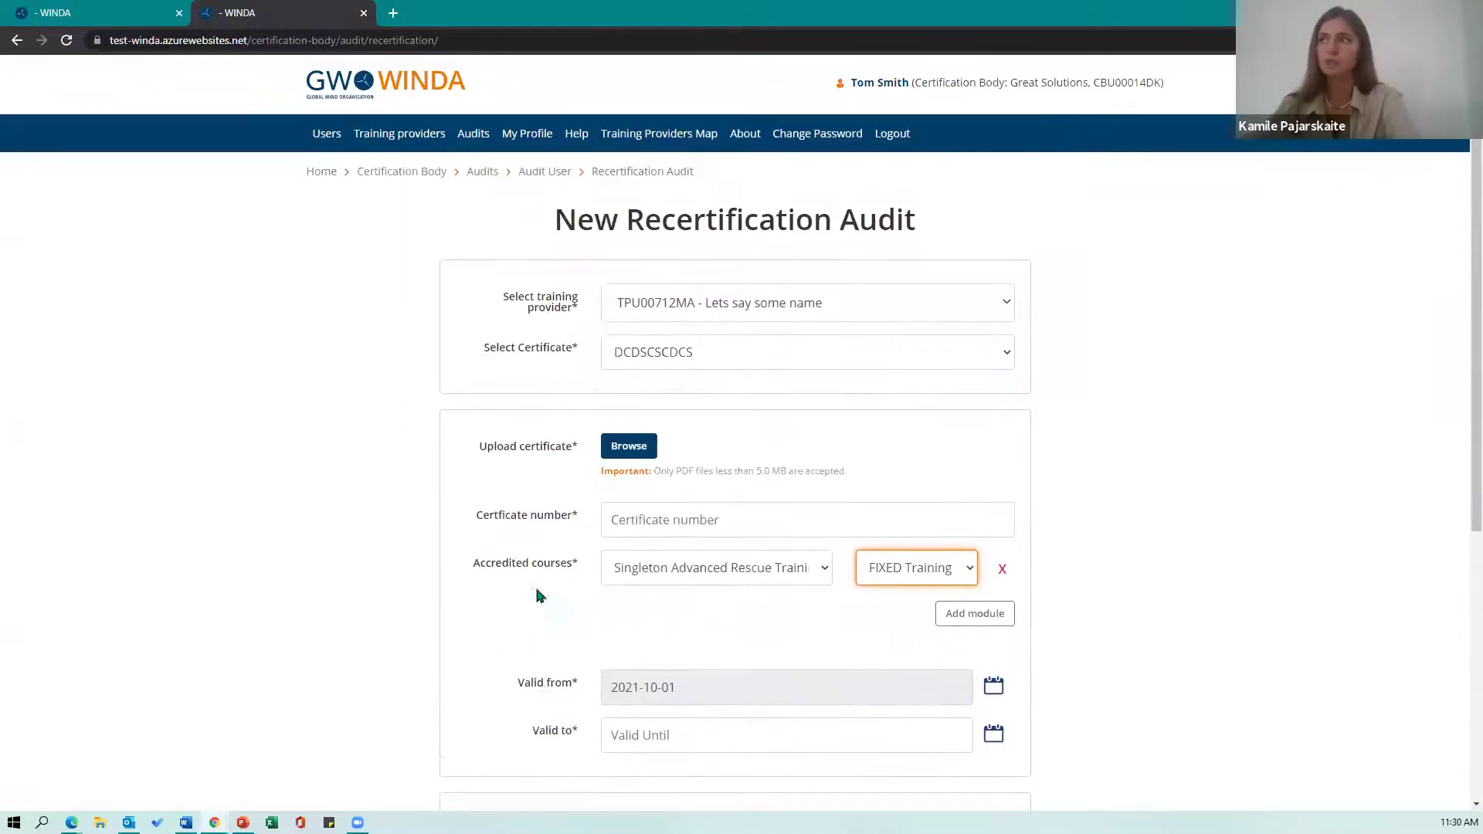
click(540, 175)
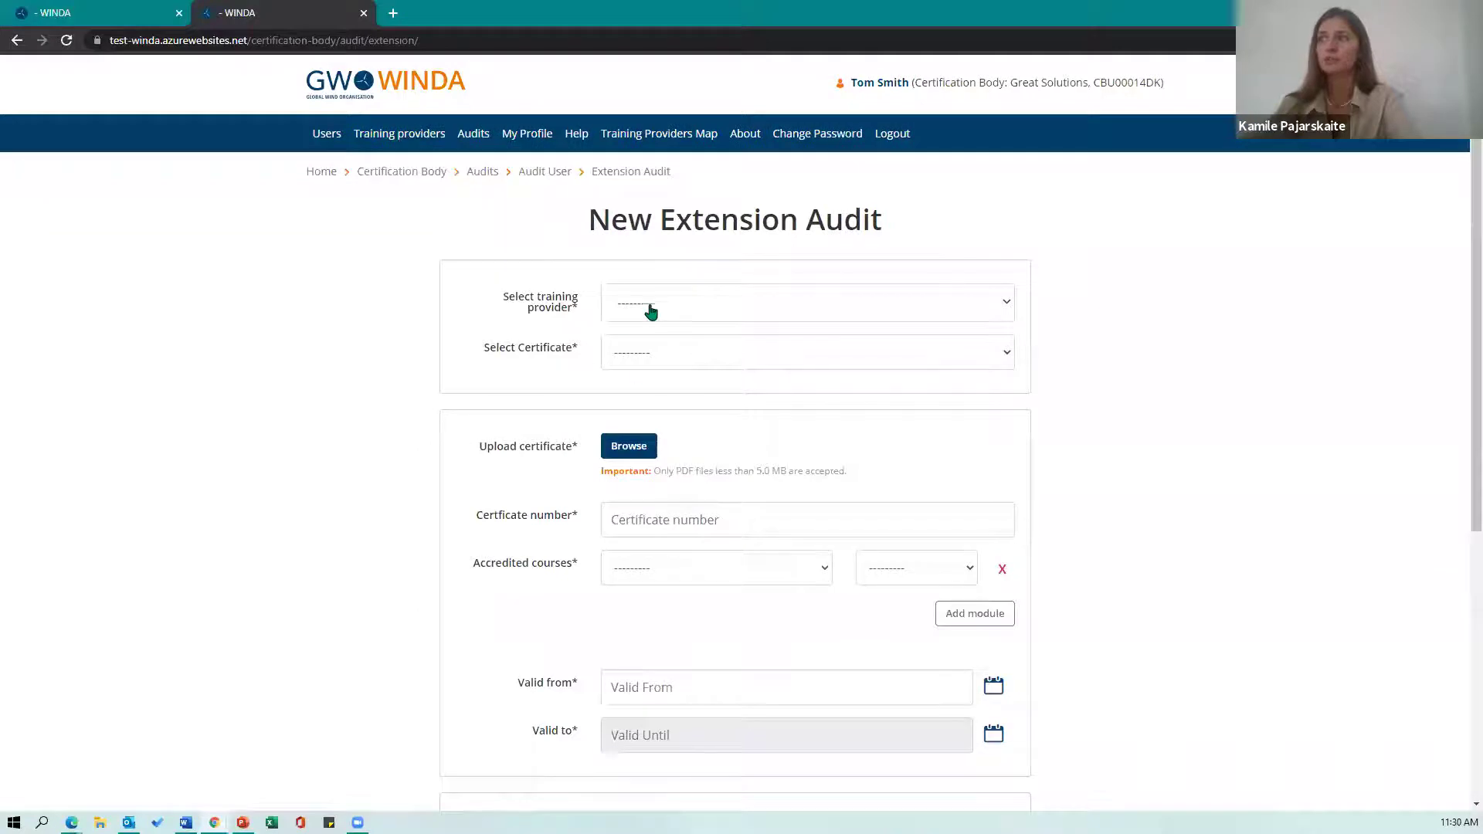
In the new extension audit, select training provider World Trainers Limited and its certificate REC_998WE
click(667, 303)
click(686, 412)
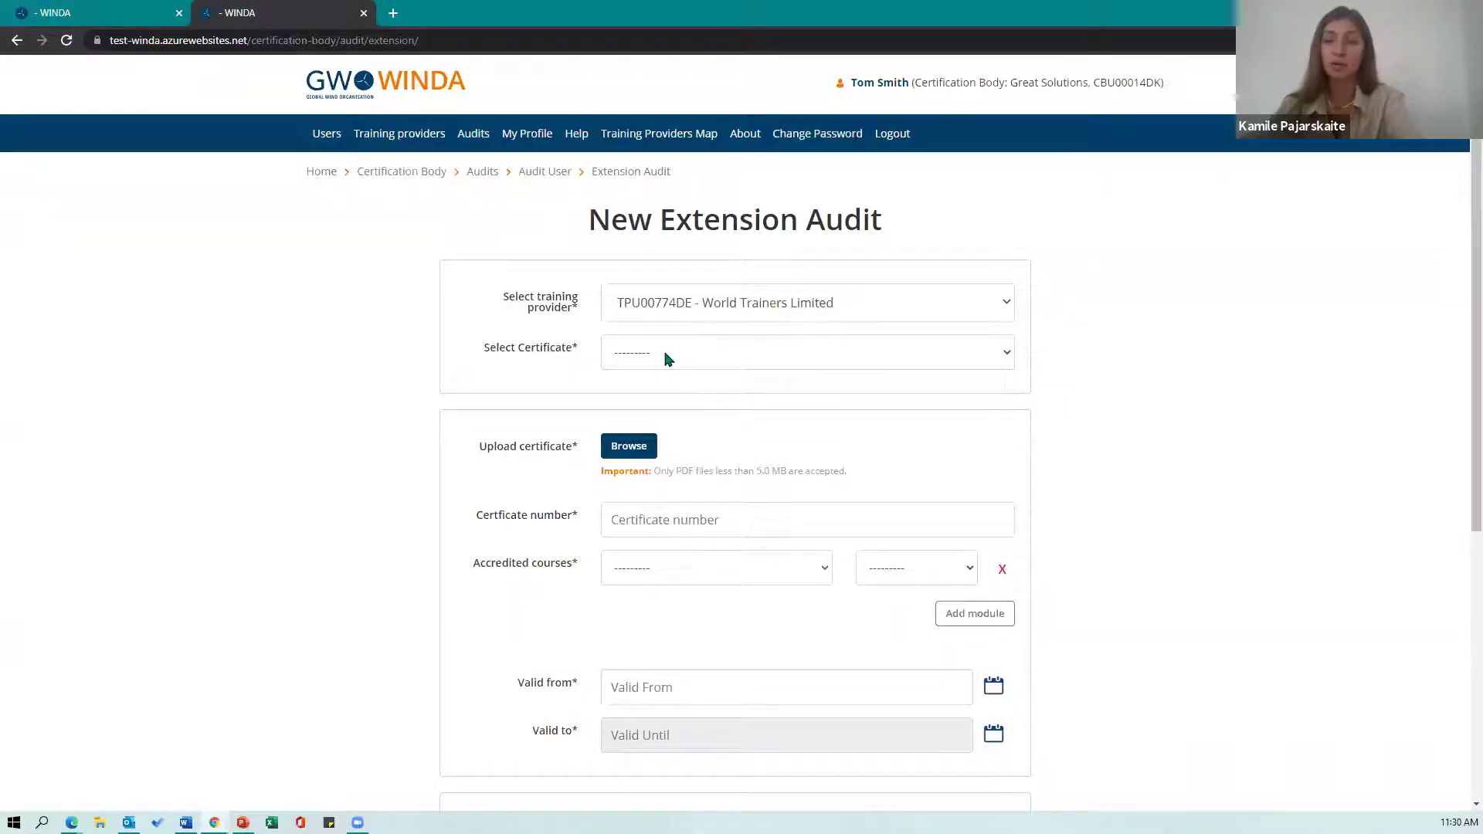
click(668, 358)
click(662, 394)
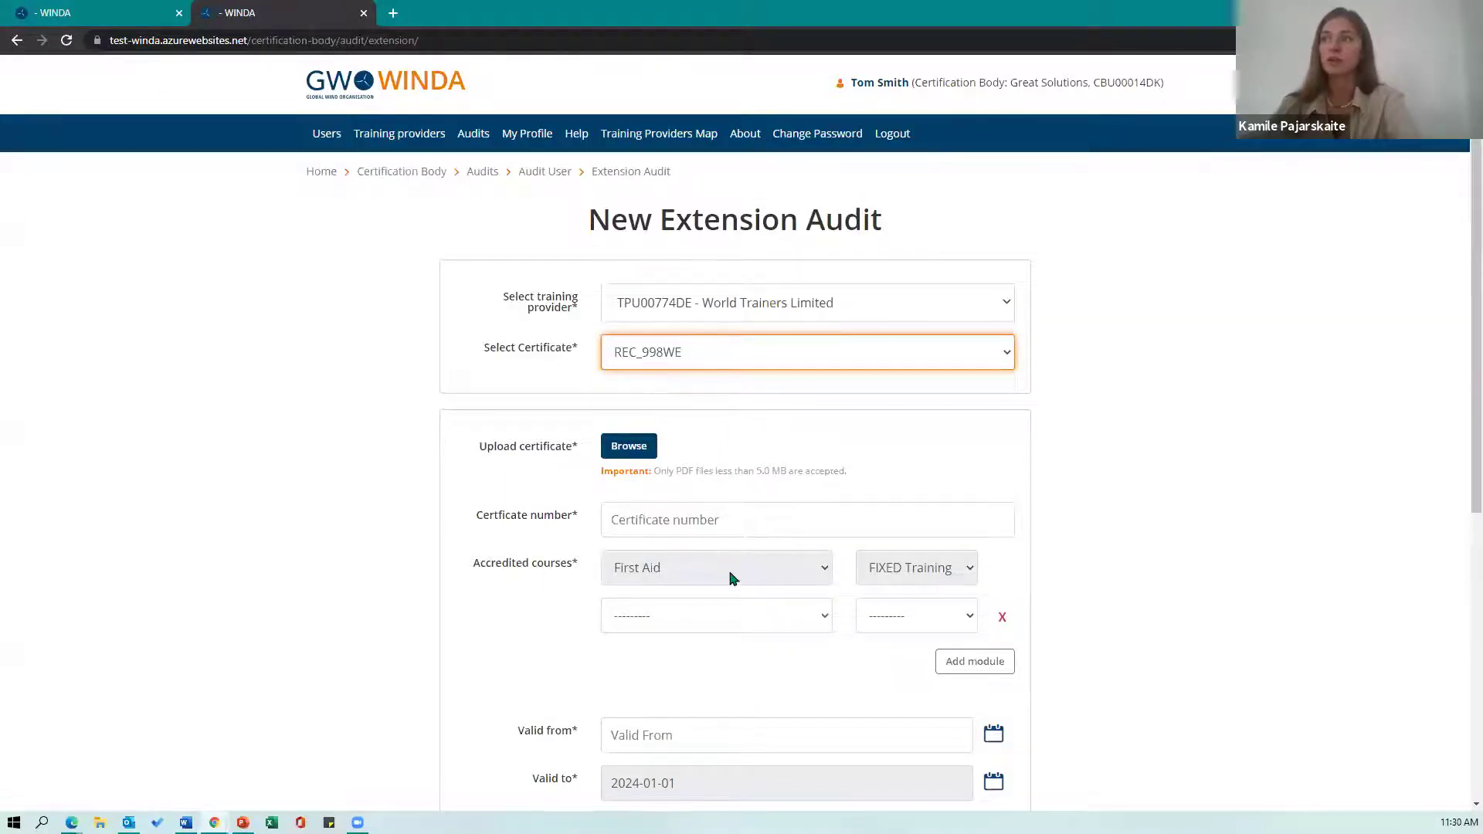
Add Electrical at a FIXED Training Facility as the extension's additional accredited course, below First Aid
scroll(722, 583, down, 1)
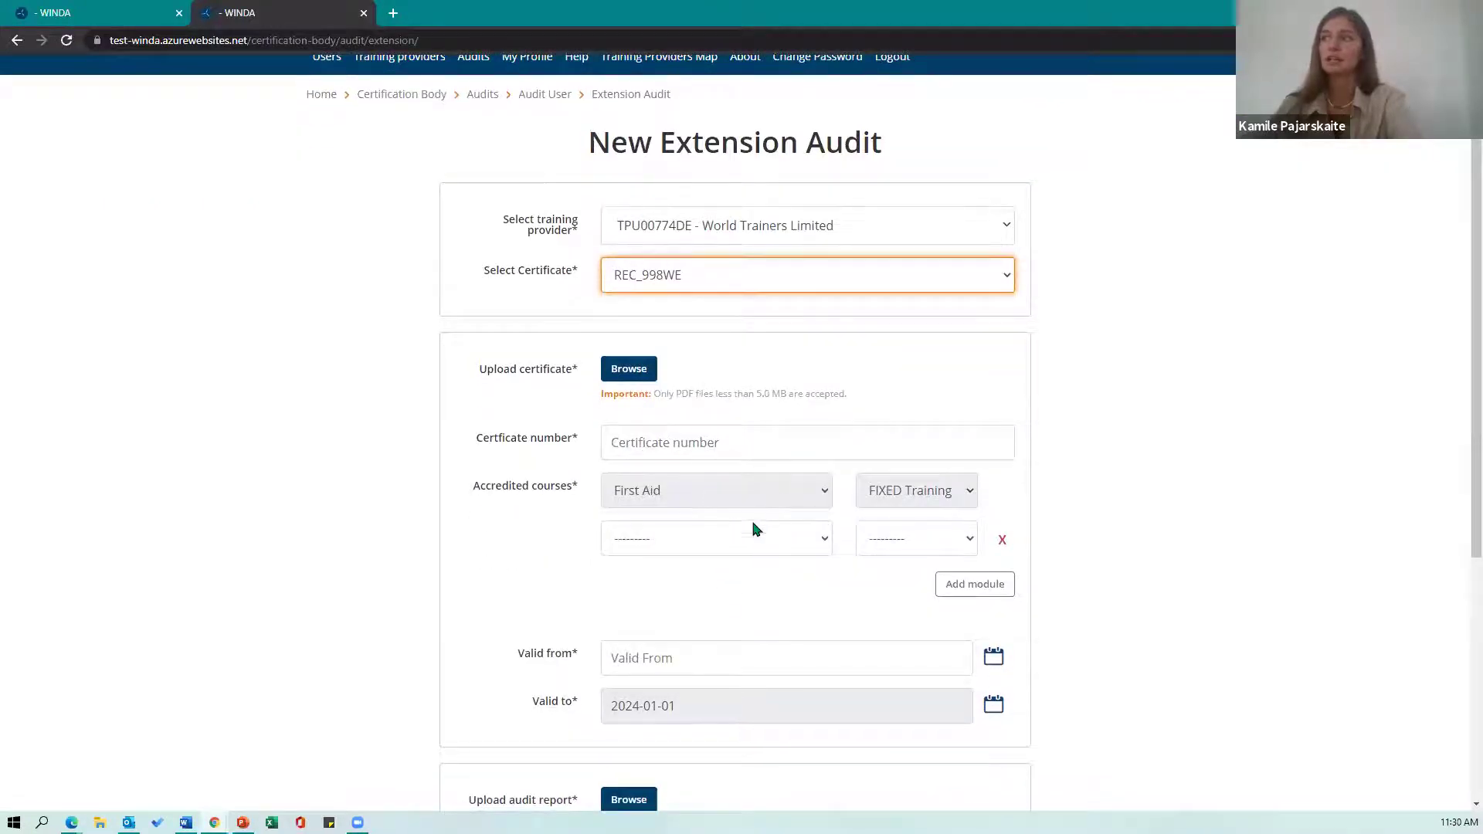
click(729, 548)
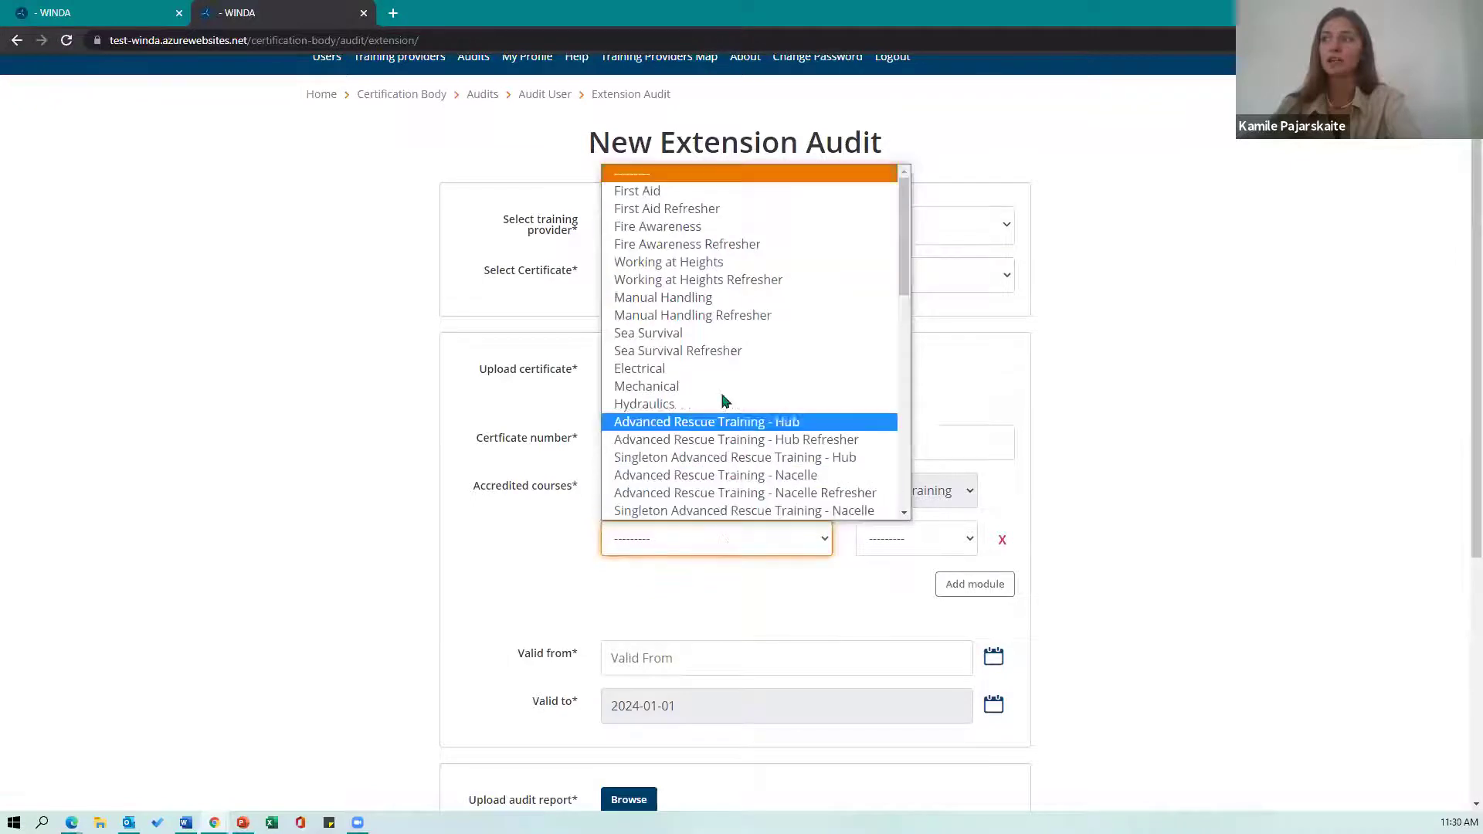
click(726, 369)
click(872, 545)
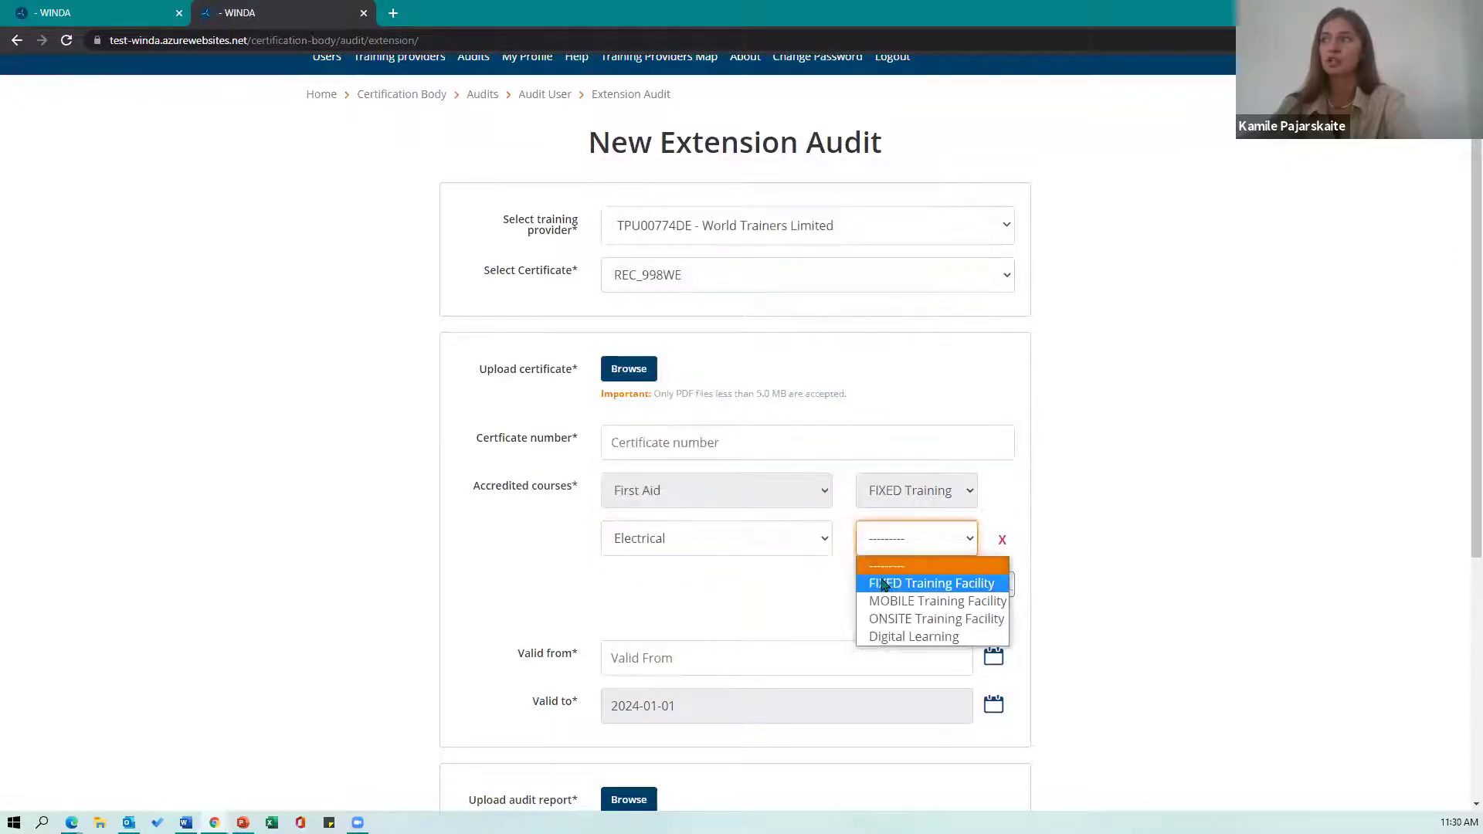
click(882, 581)
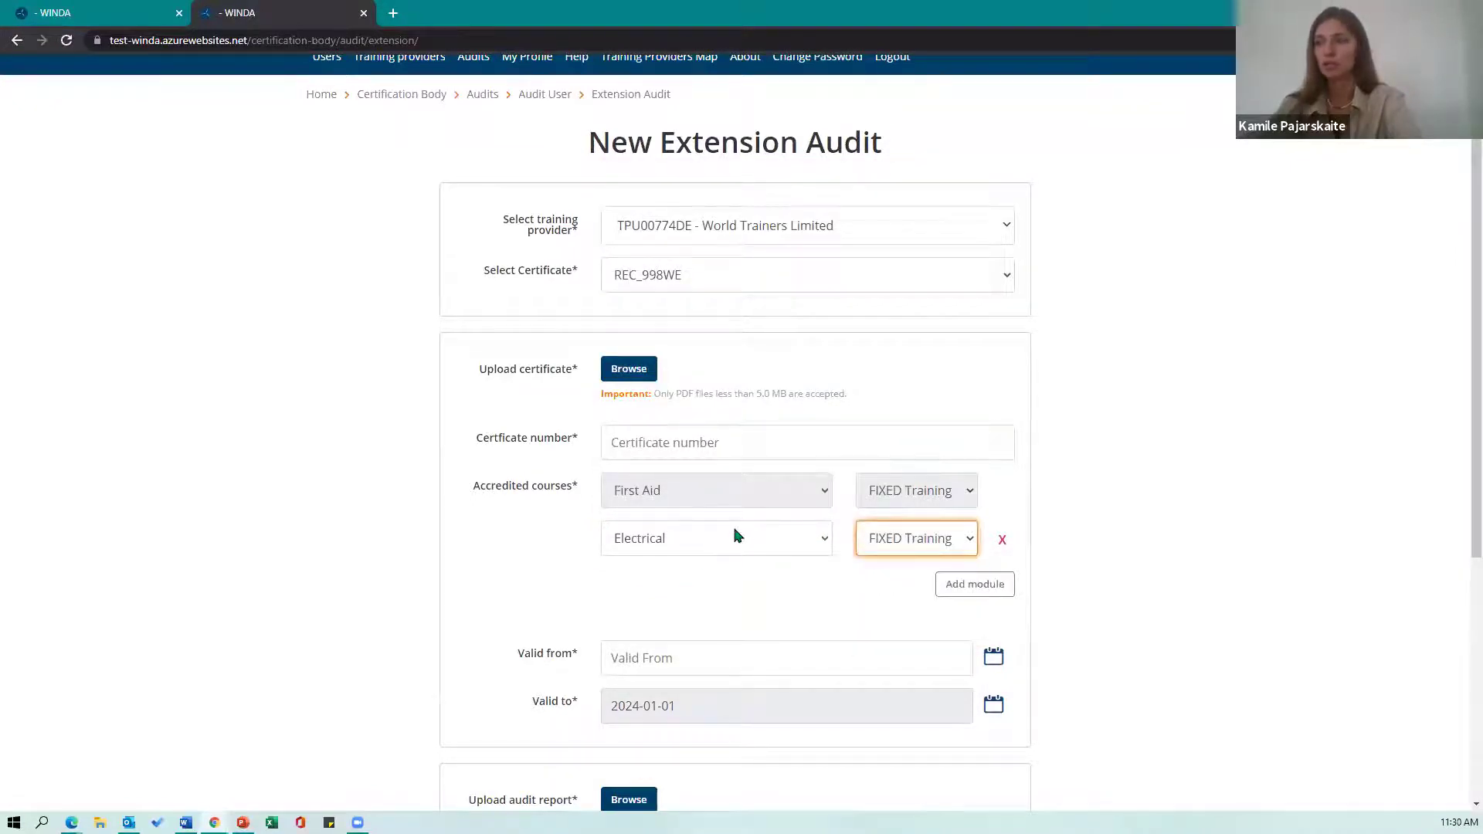
Review the extension form's validity dates and audit report fields, then leave it unsubmitted for the Great Solutions audits list
scroll(741, 540, down, 2)
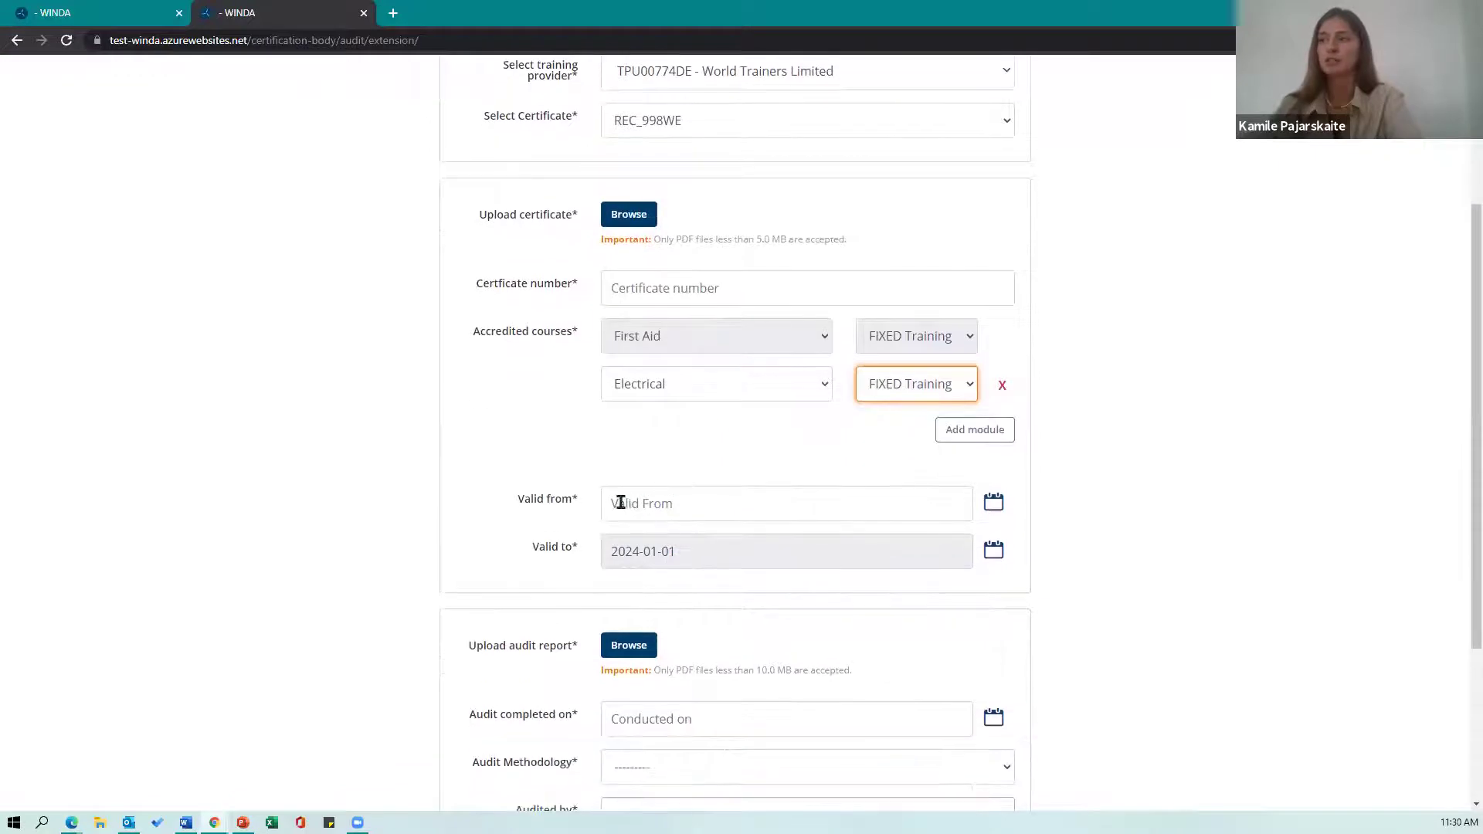
scroll(669, 533, down, 1)
scroll(676, 502, down, 2)
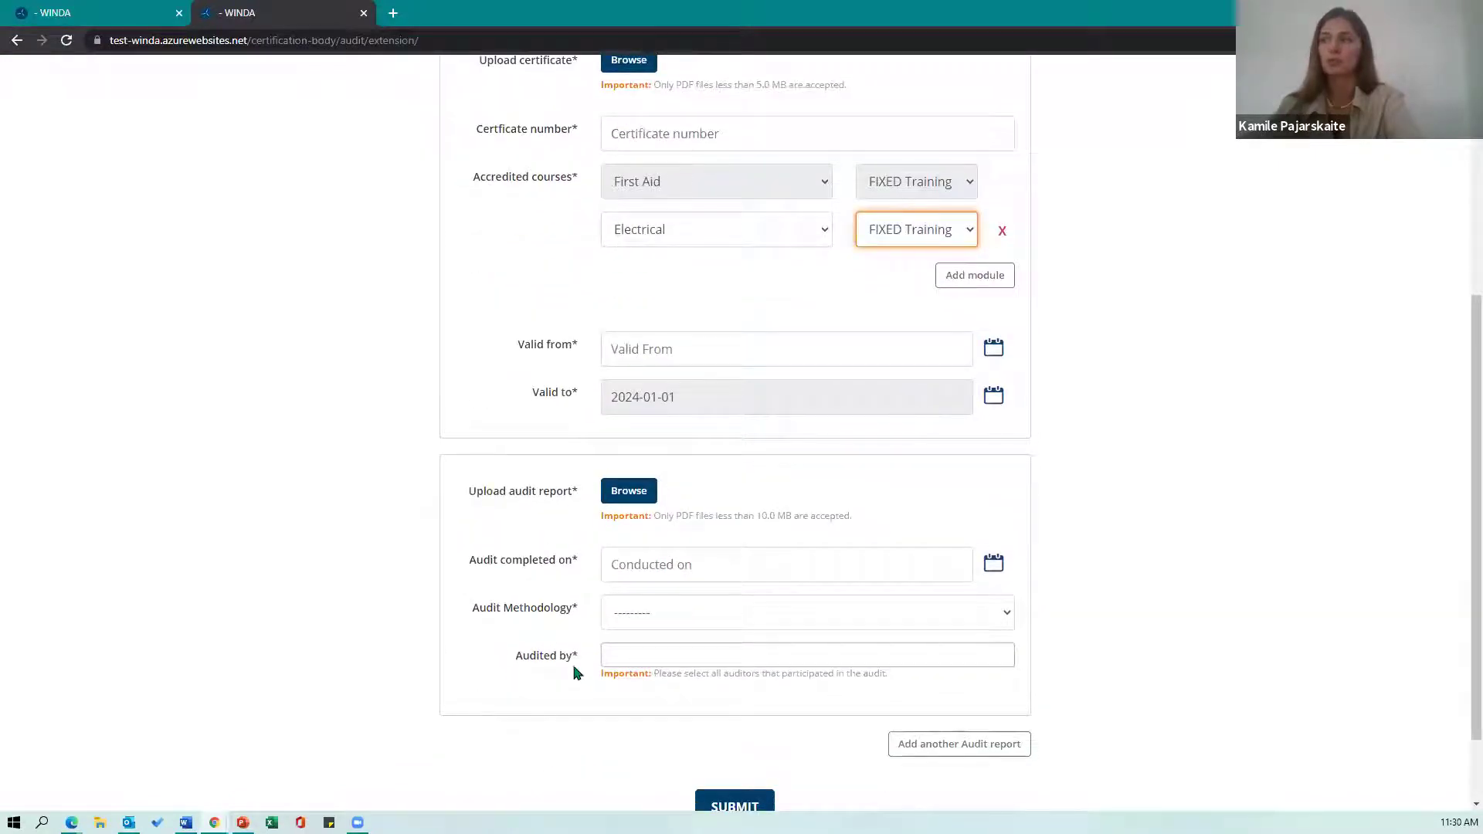
scroll(463, 563, up, 5)
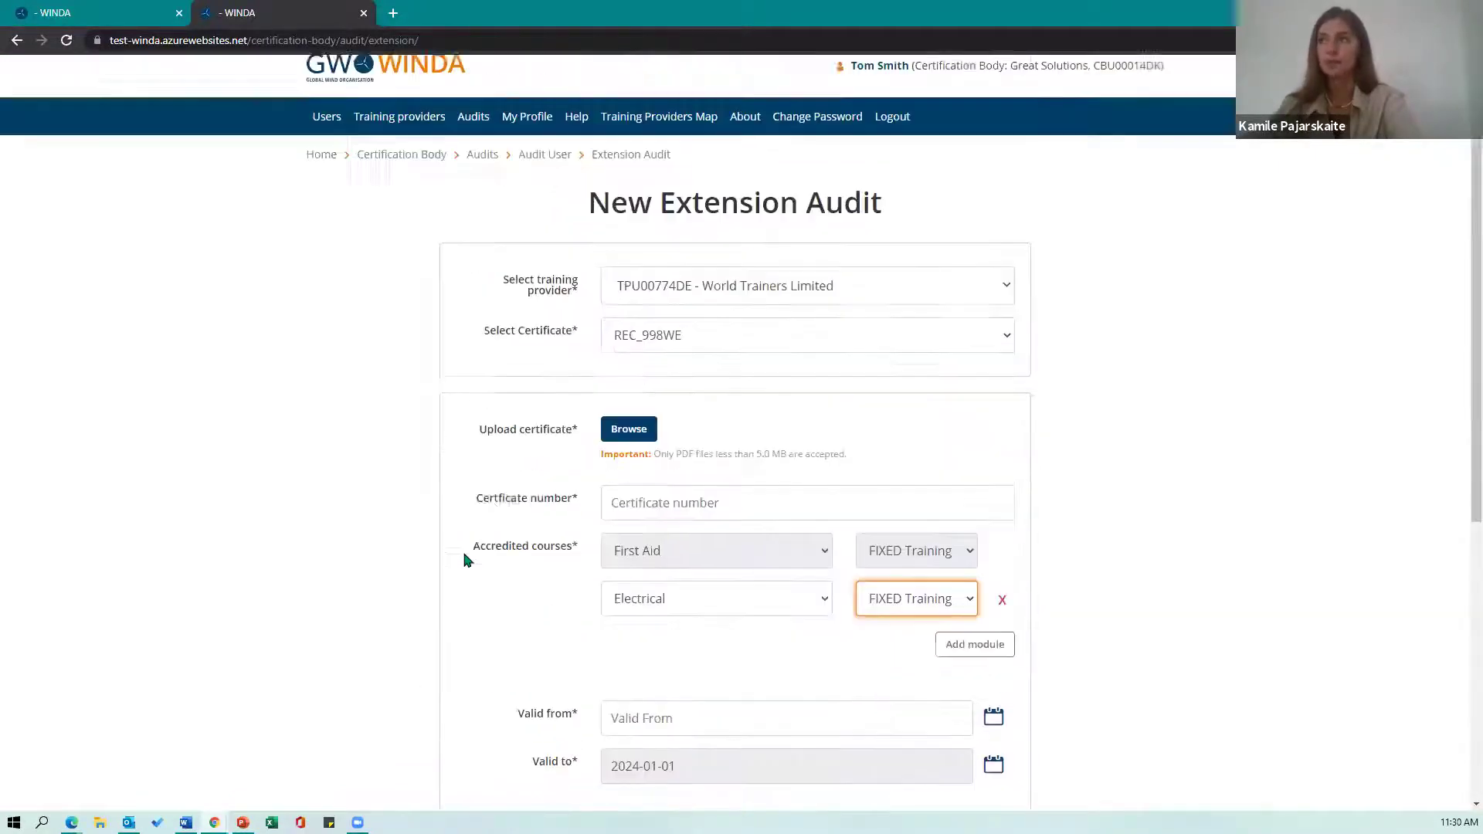
click(486, 175)
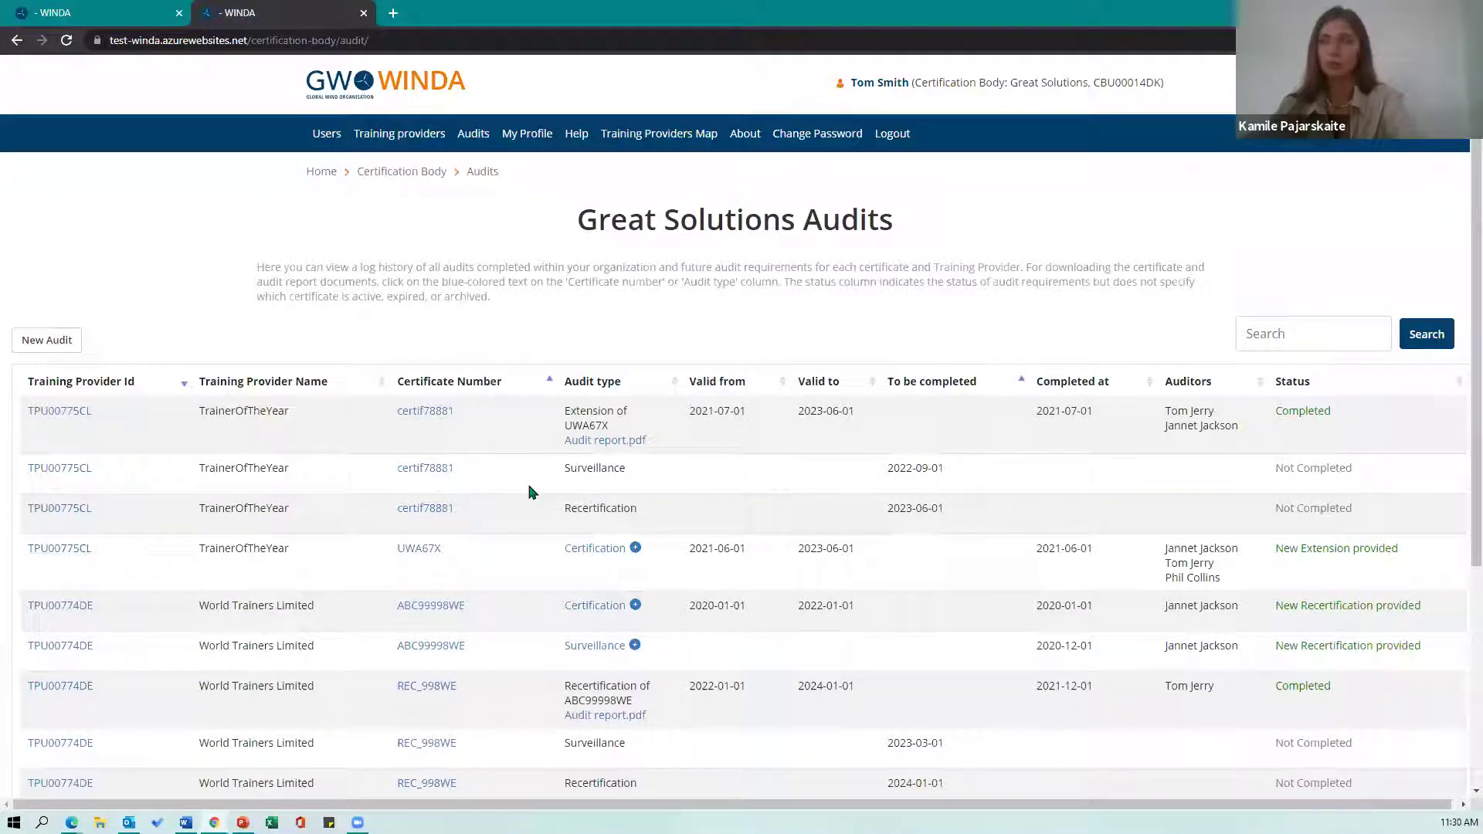
From the pending audits list, view the Certification Audit with status Requested through its audit report details, then return to the list
click(425, 175)
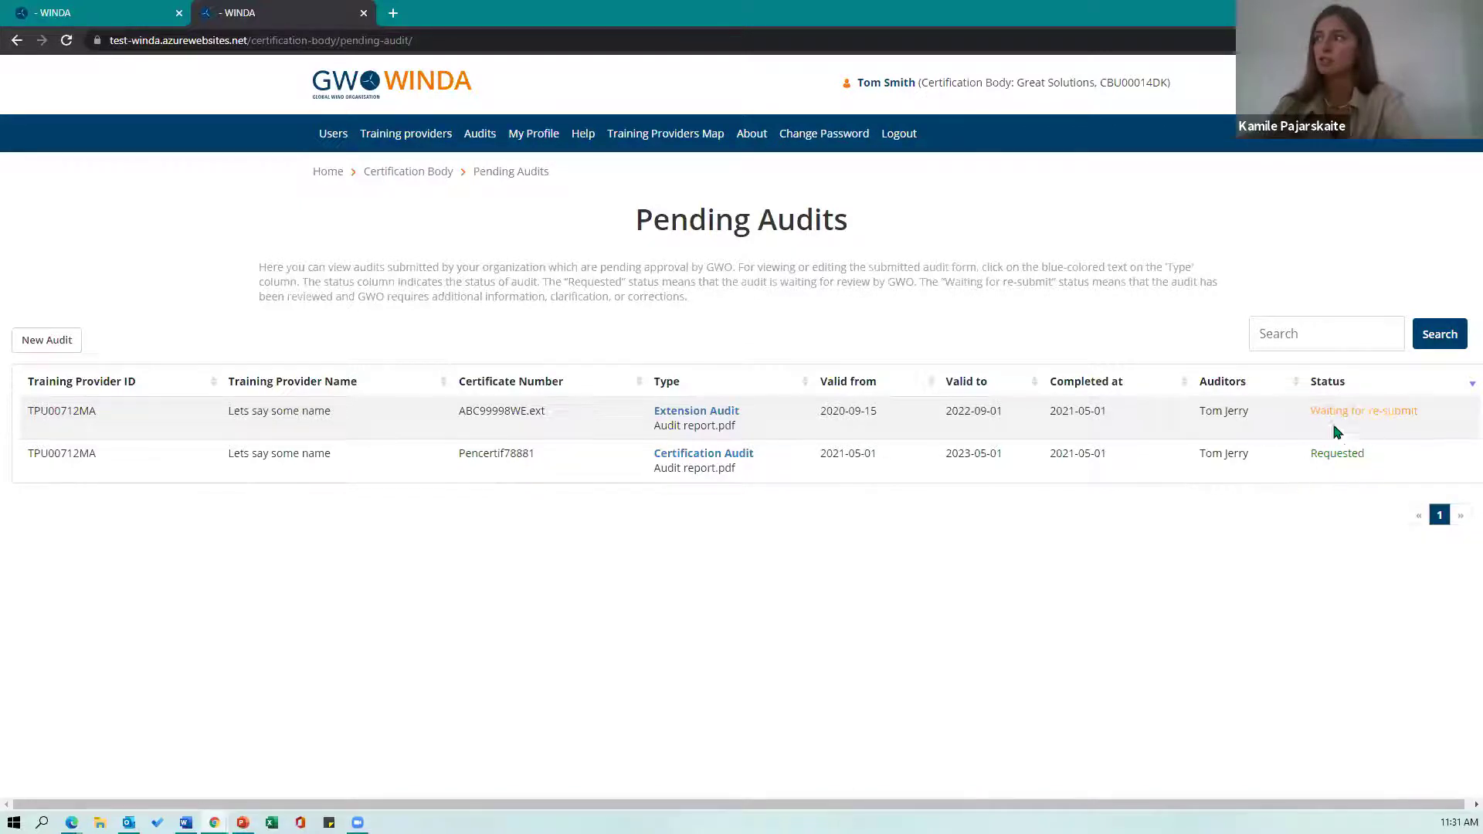
click(735, 454)
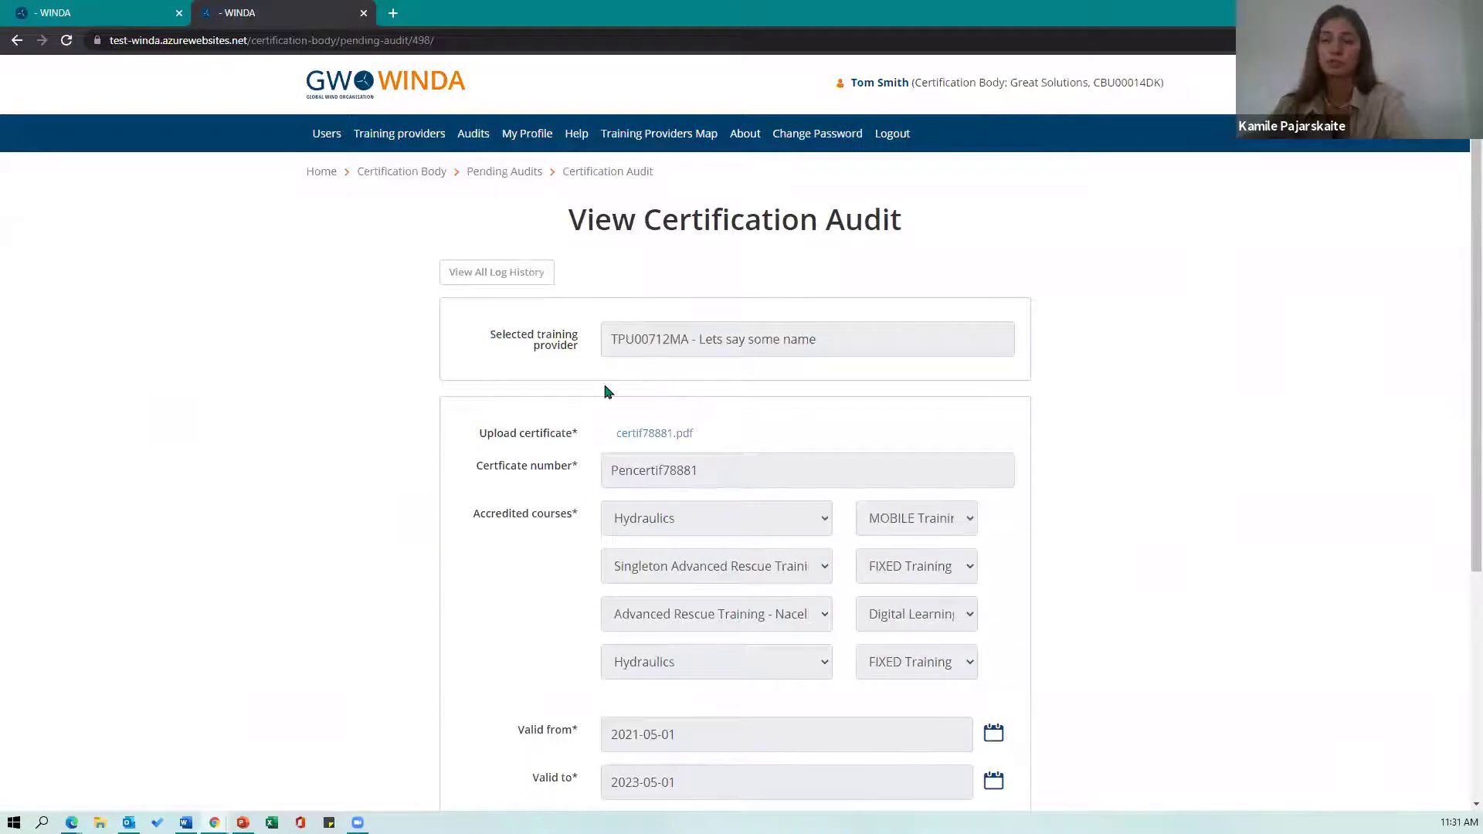
scroll(785, 420, down, 4)
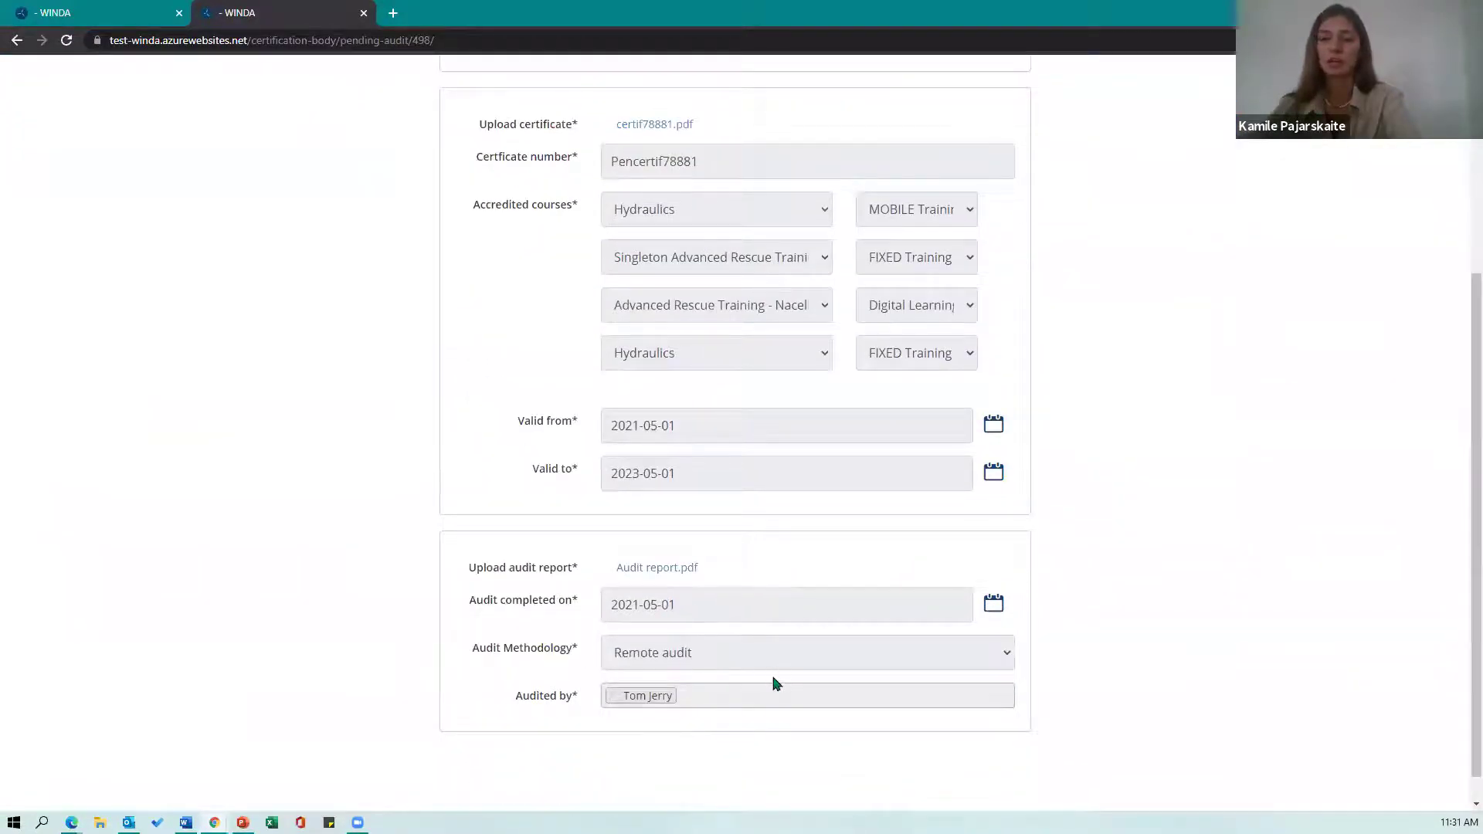
scroll(684, 695, up, 4)
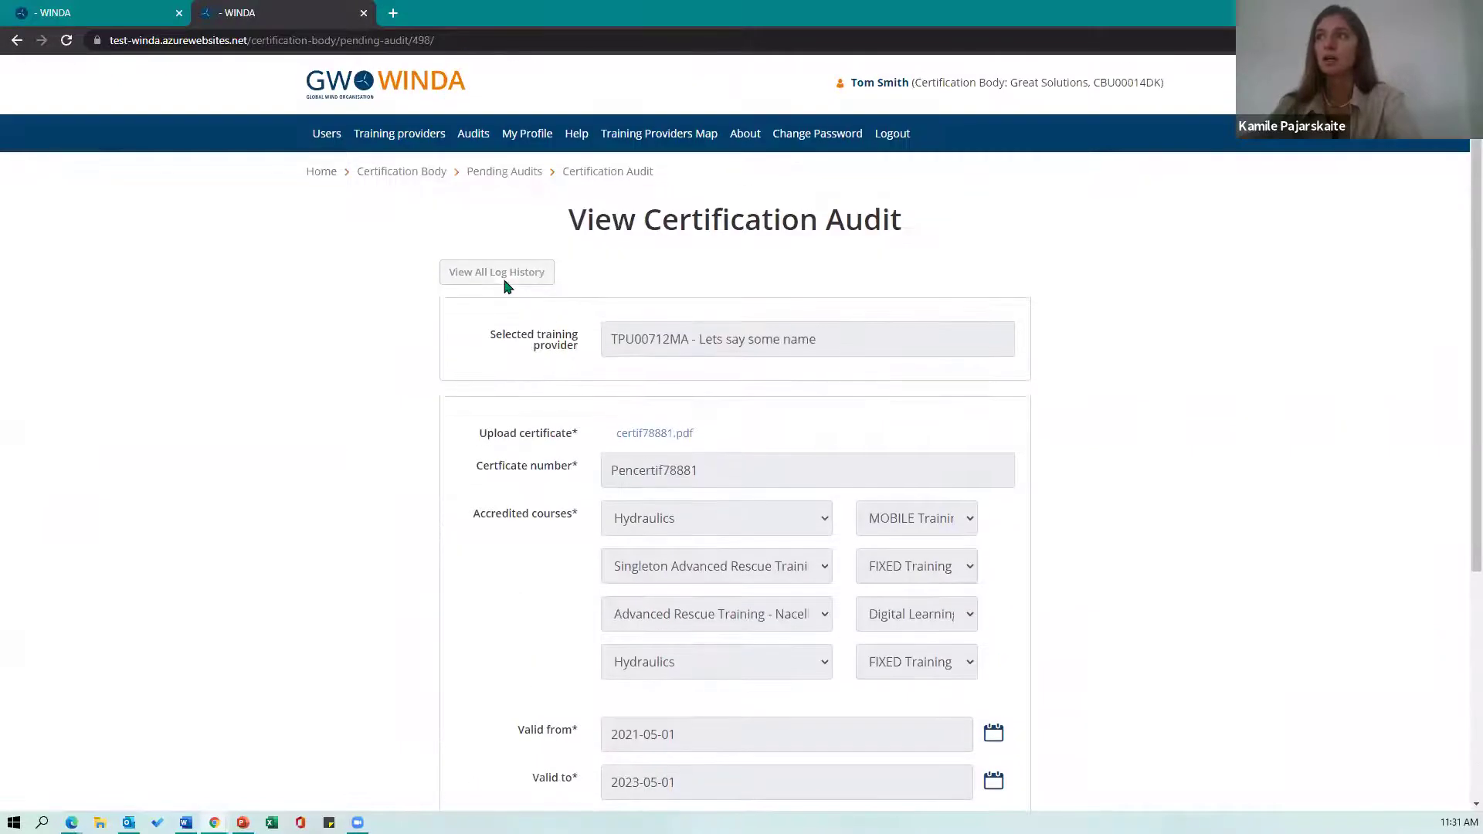
click(519, 181)
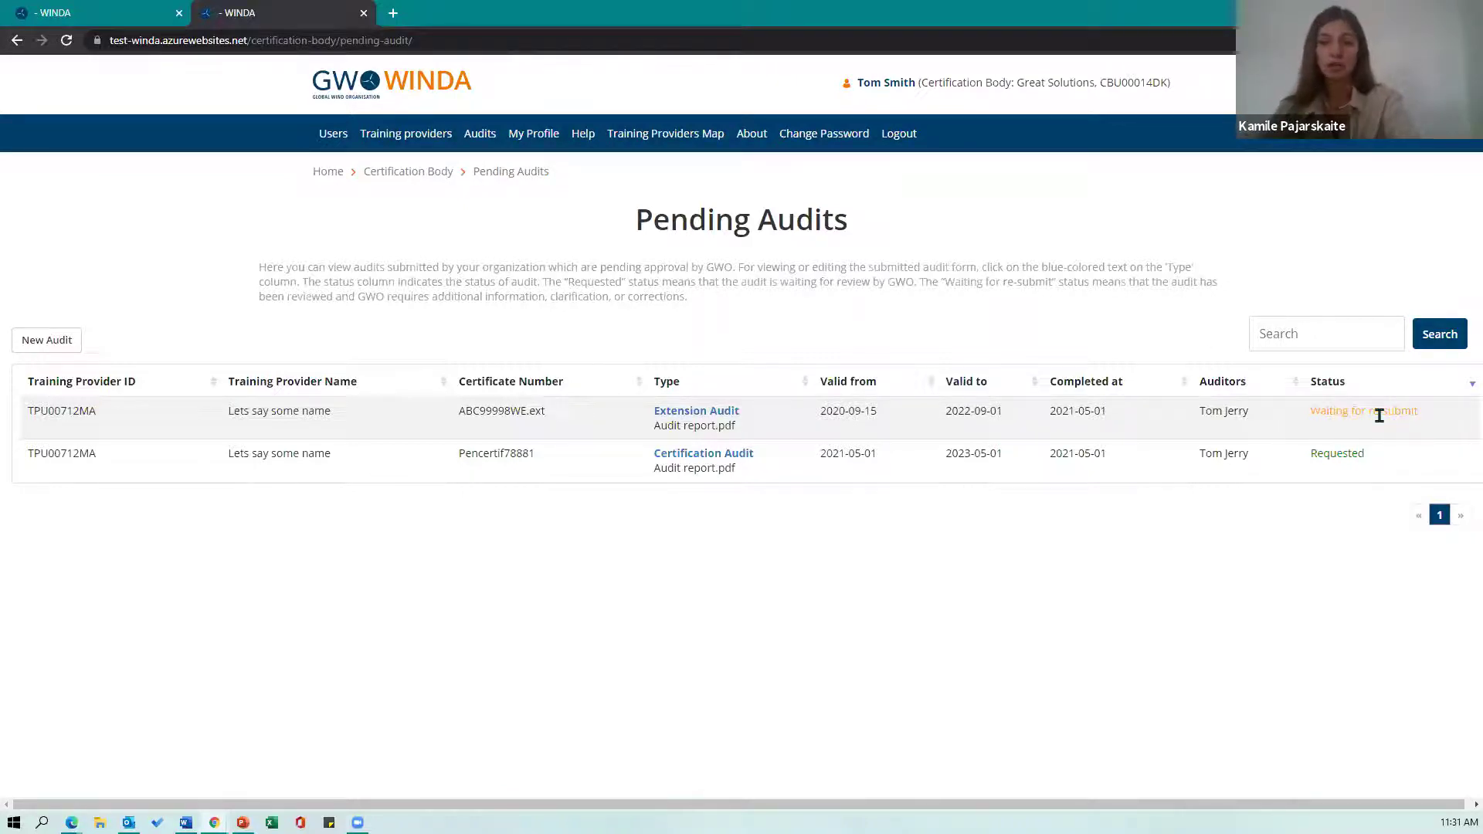
Open the Extension Audit waiting for re-submit, add an empty accredited course row, and review its editable report and comments fields
click(698, 412)
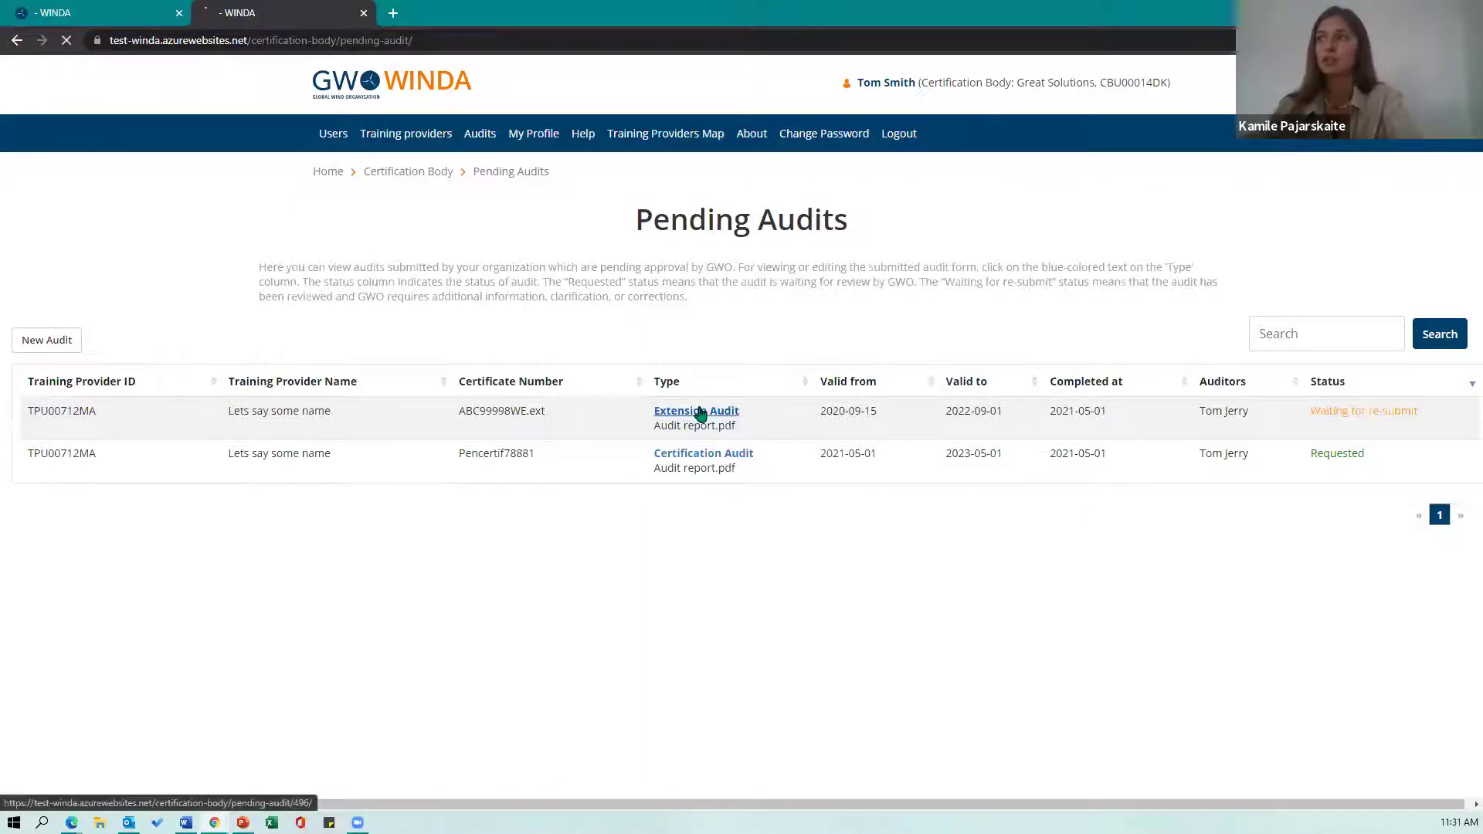
scroll(703, 448, down, 7)
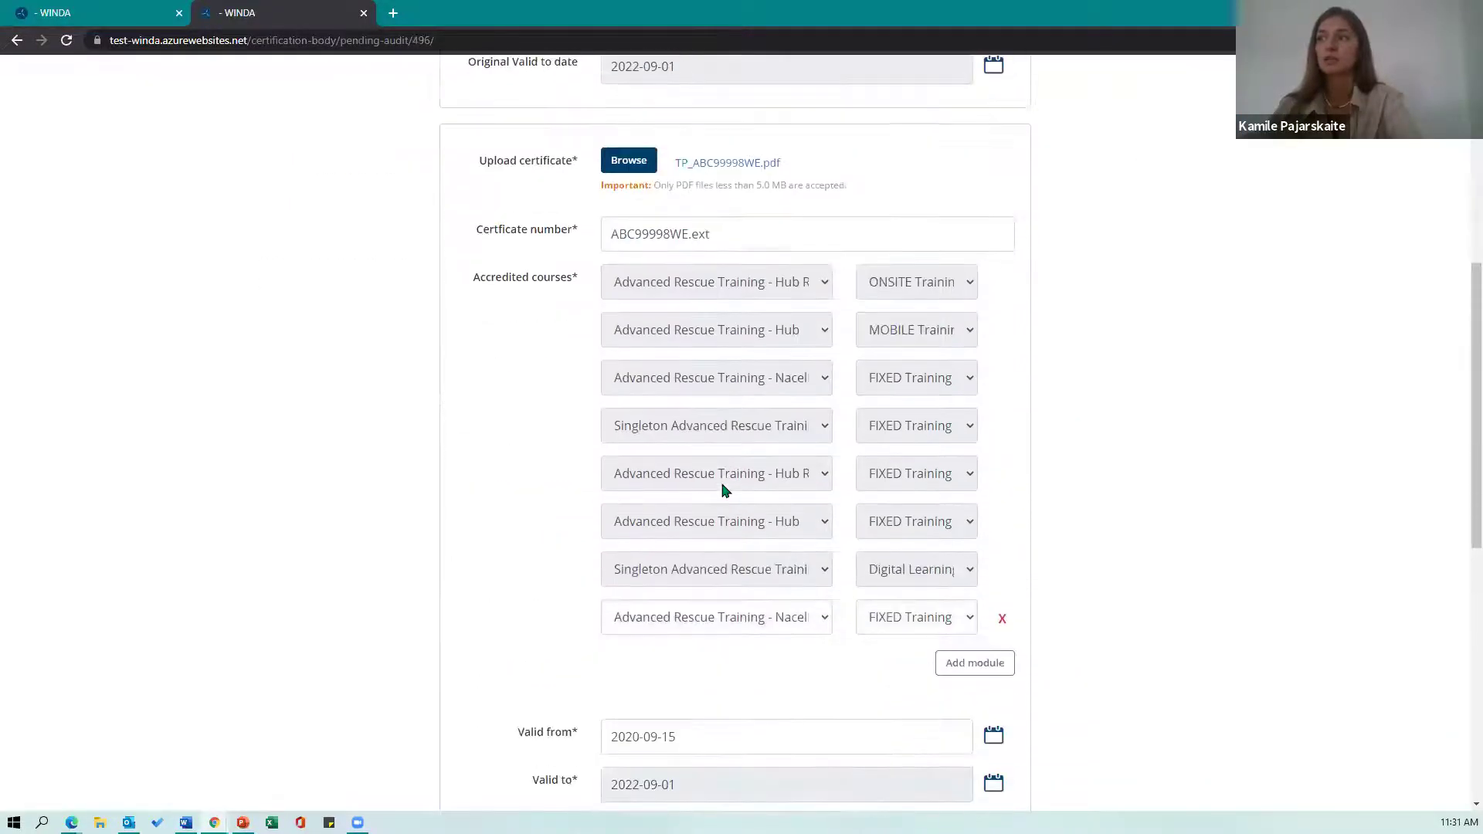
scroll(690, 604, down, 1)
click(969, 567)
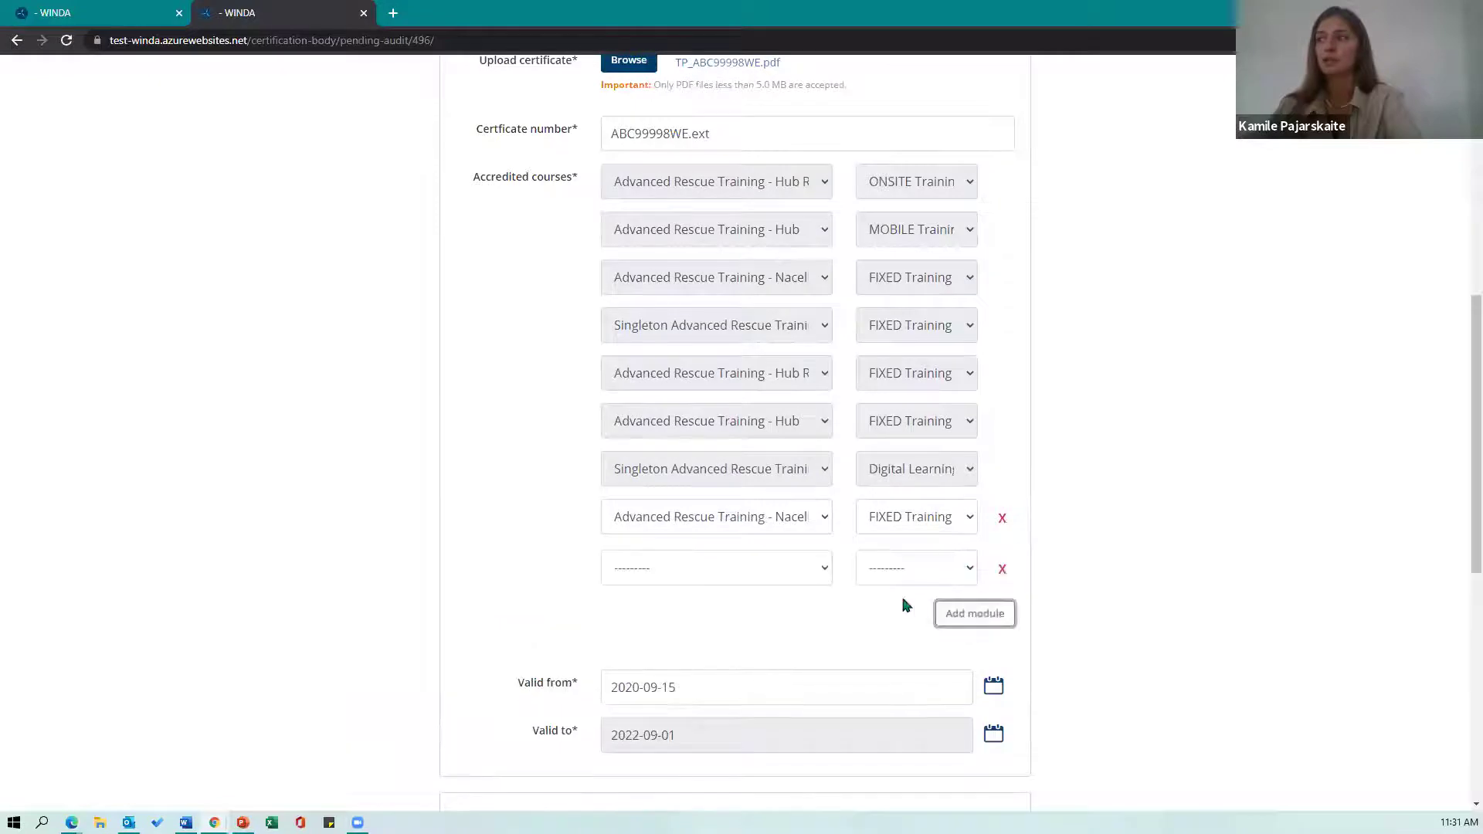
scroll(768, 653, down, 3)
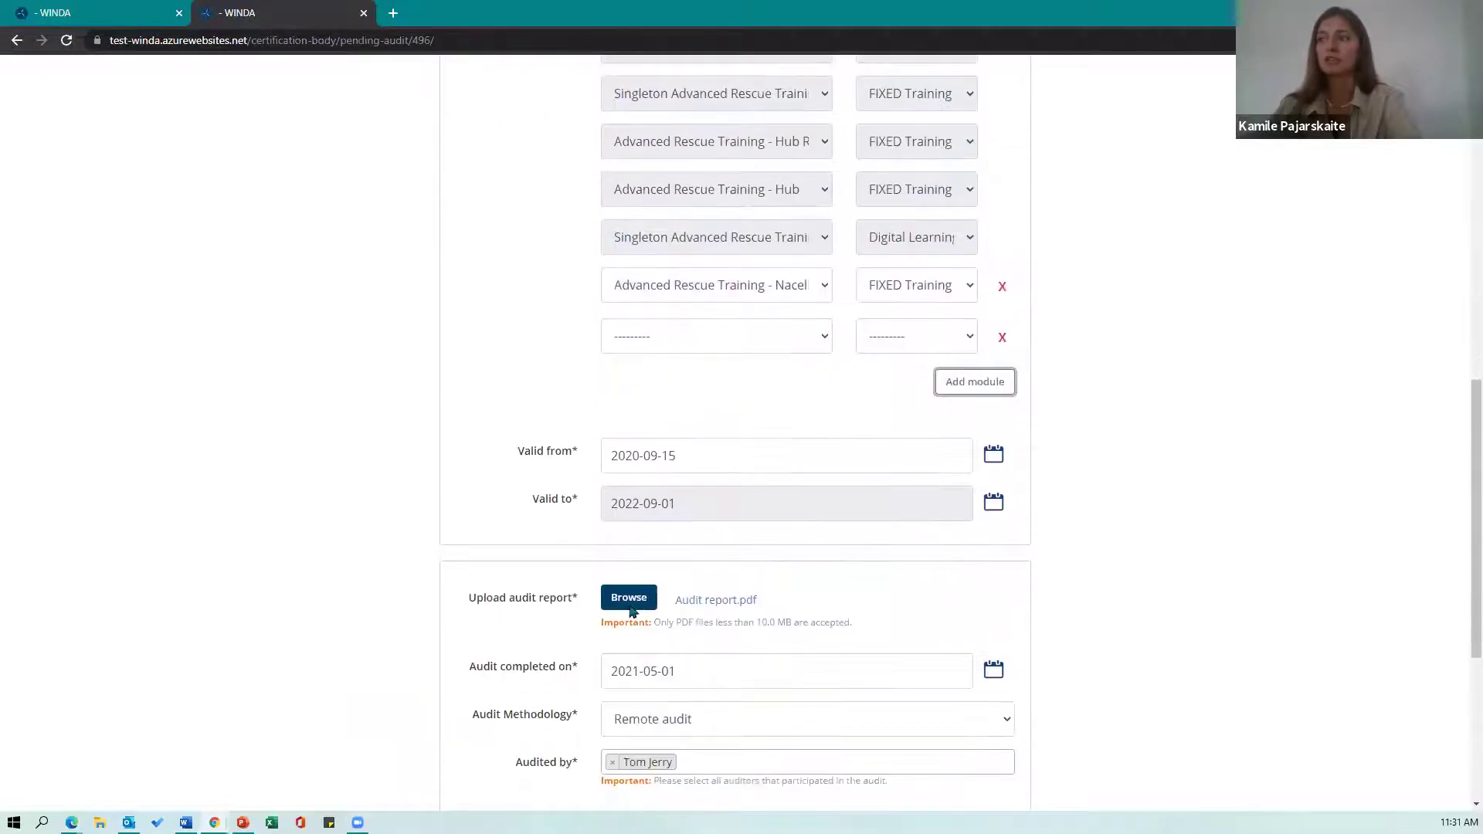
scroll(732, 589, down, 3)
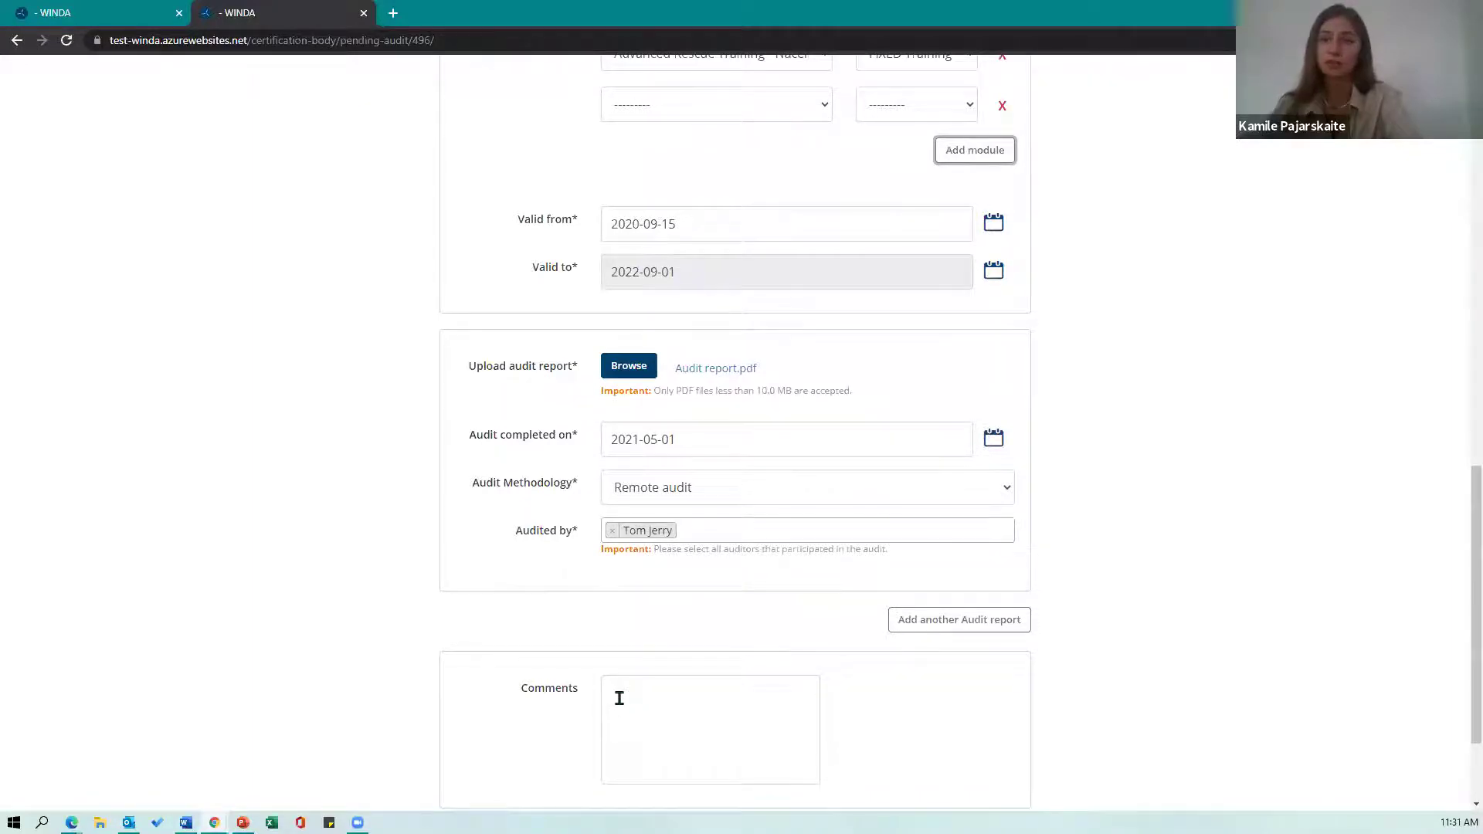
Read the WINDA team's message and full log history for the extension audit, then return to the pending audits without submitting
scroll(618, 698, up, 20)
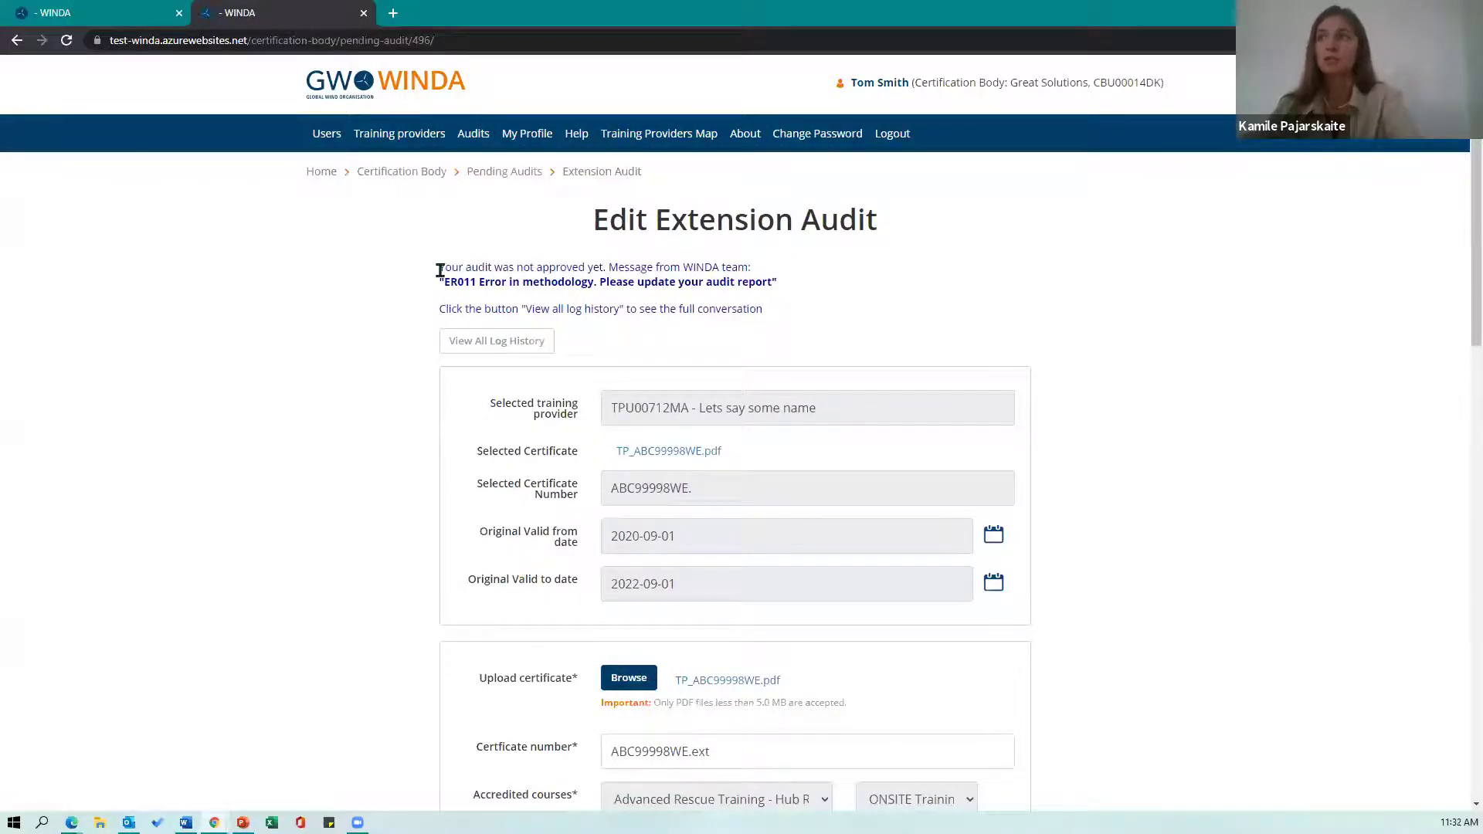
drag(446, 283, 772, 282)
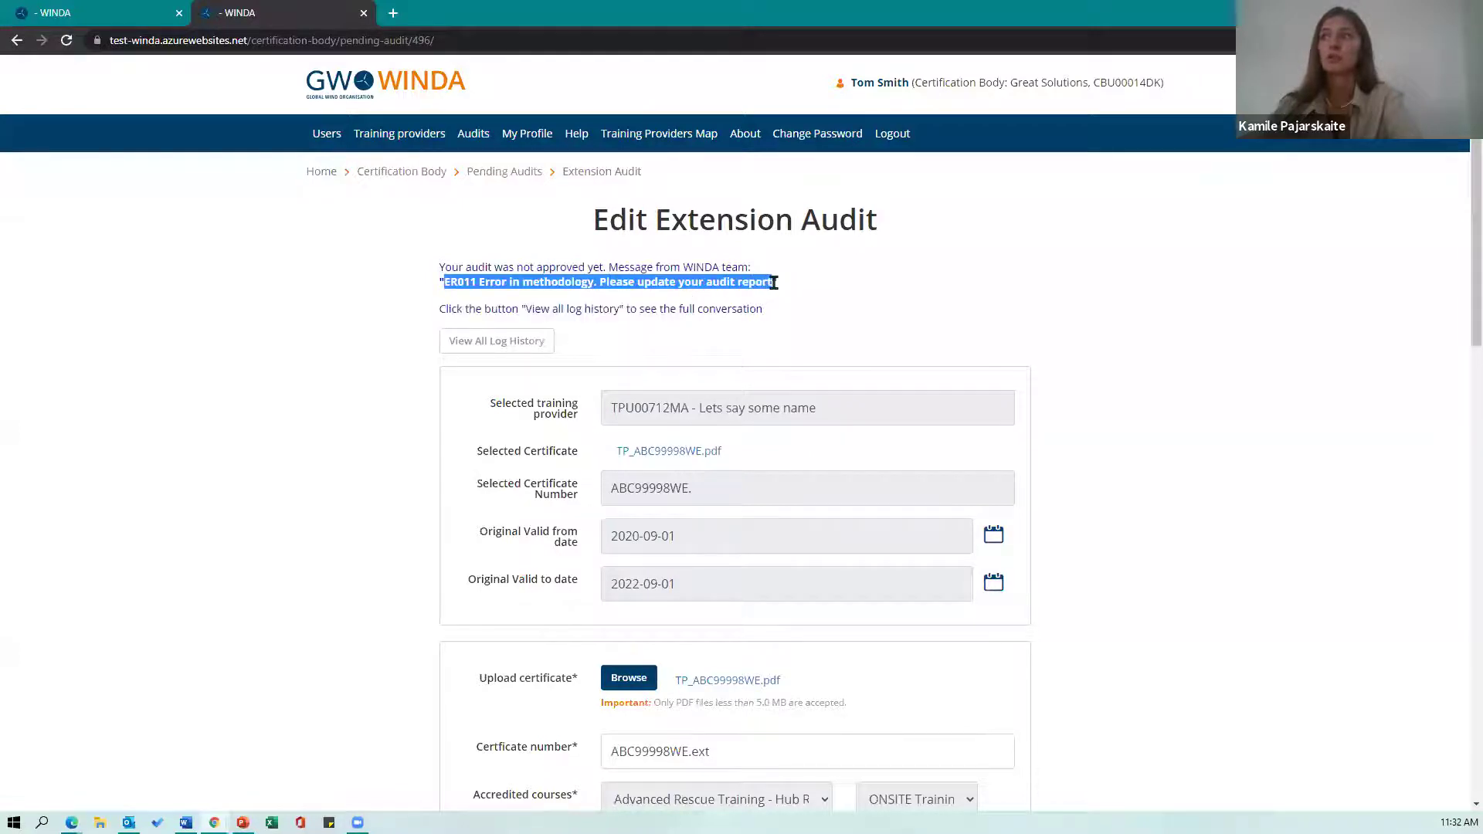
click(591, 331)
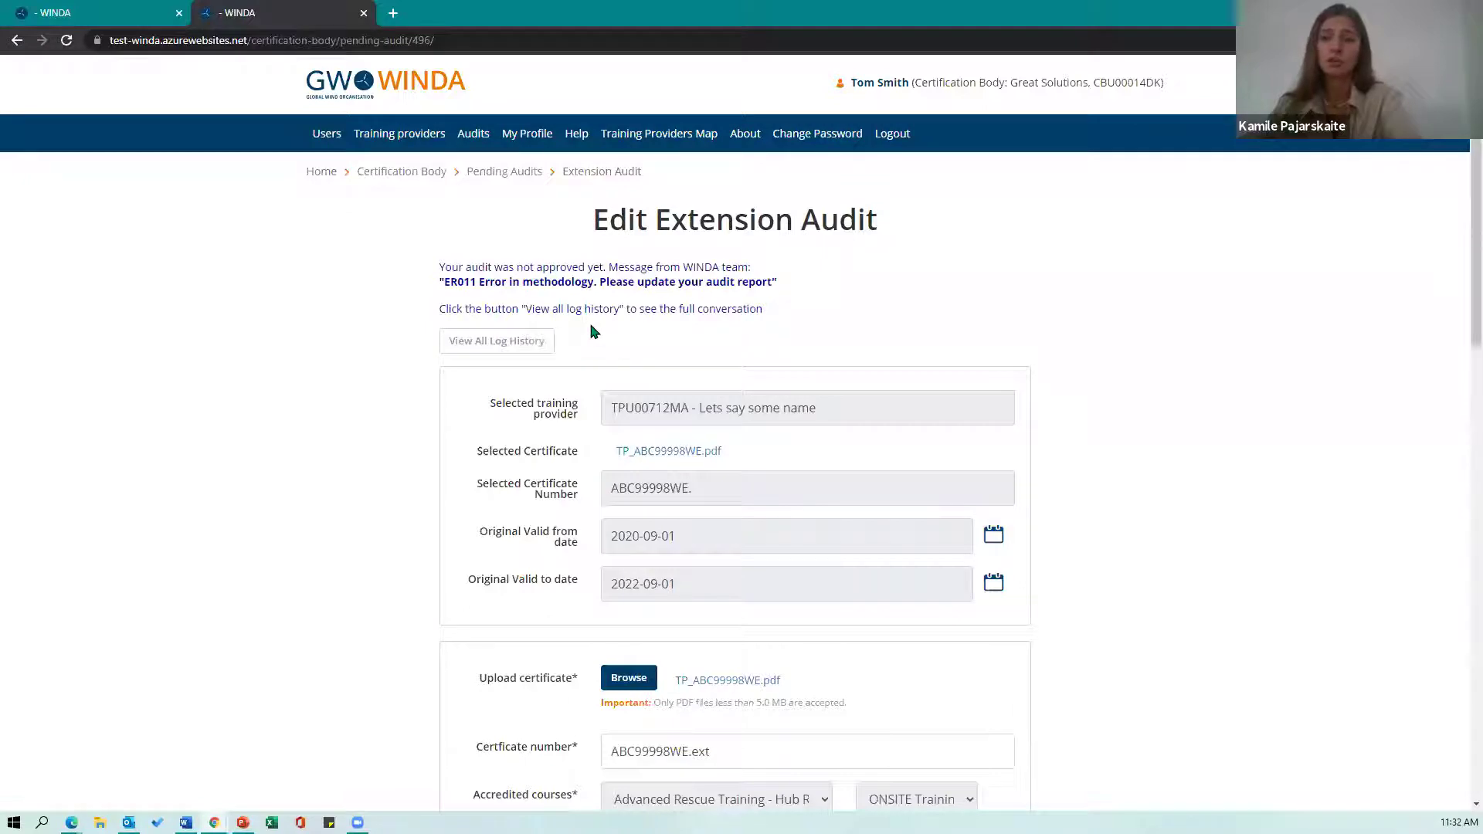
click(479, 347)
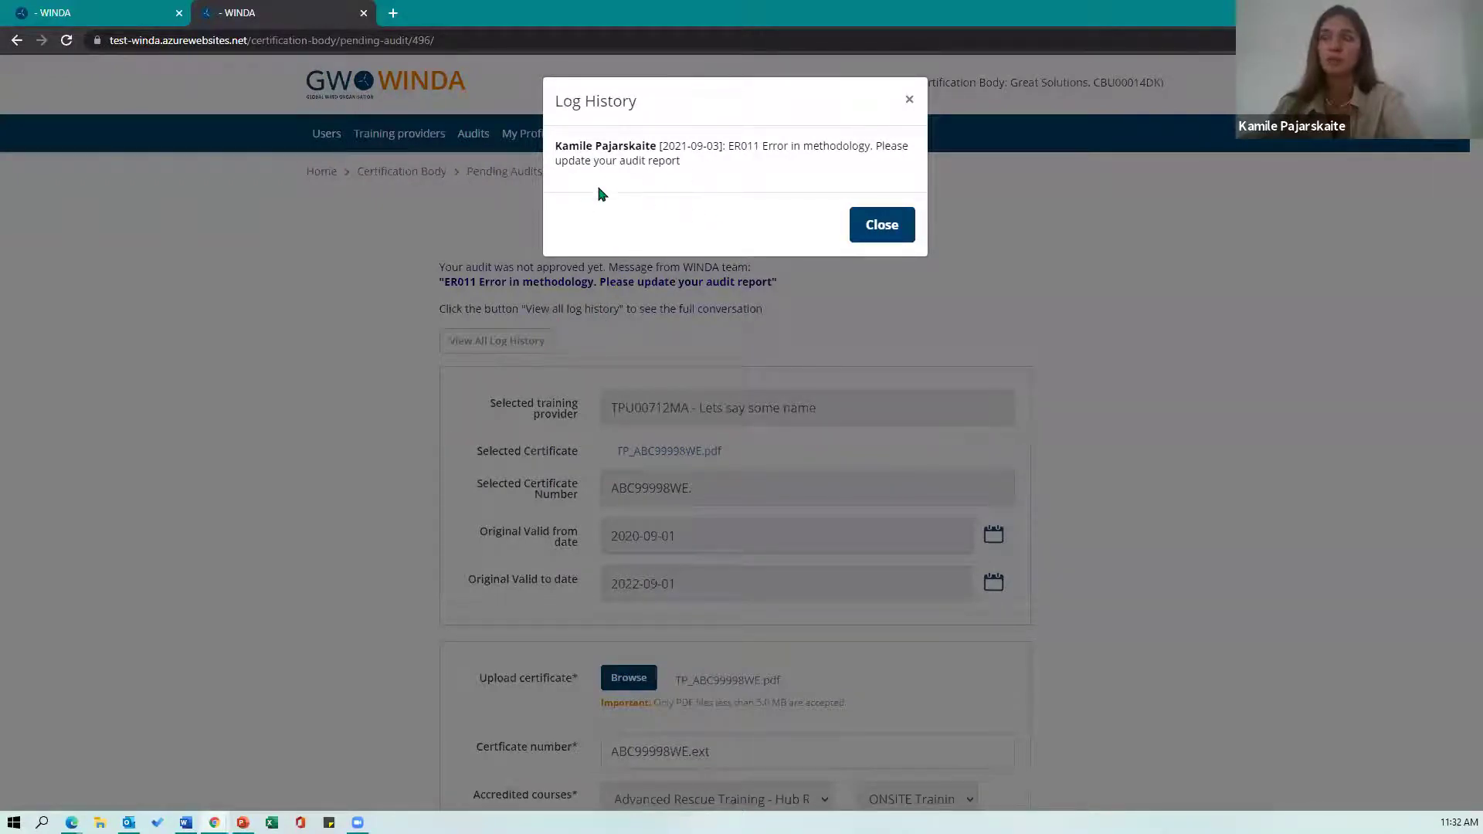
click(908, 101)
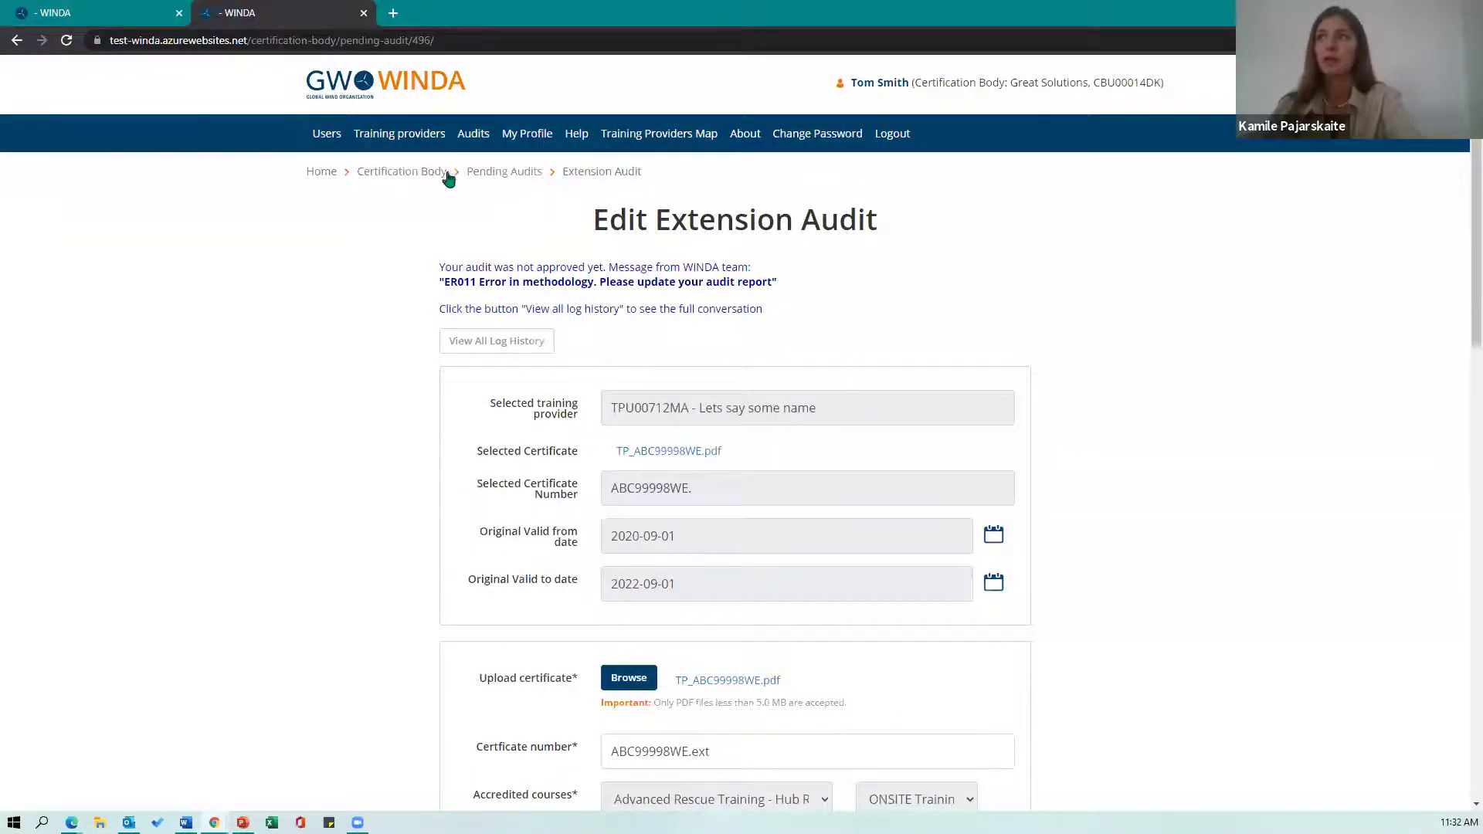
click(473, 174)
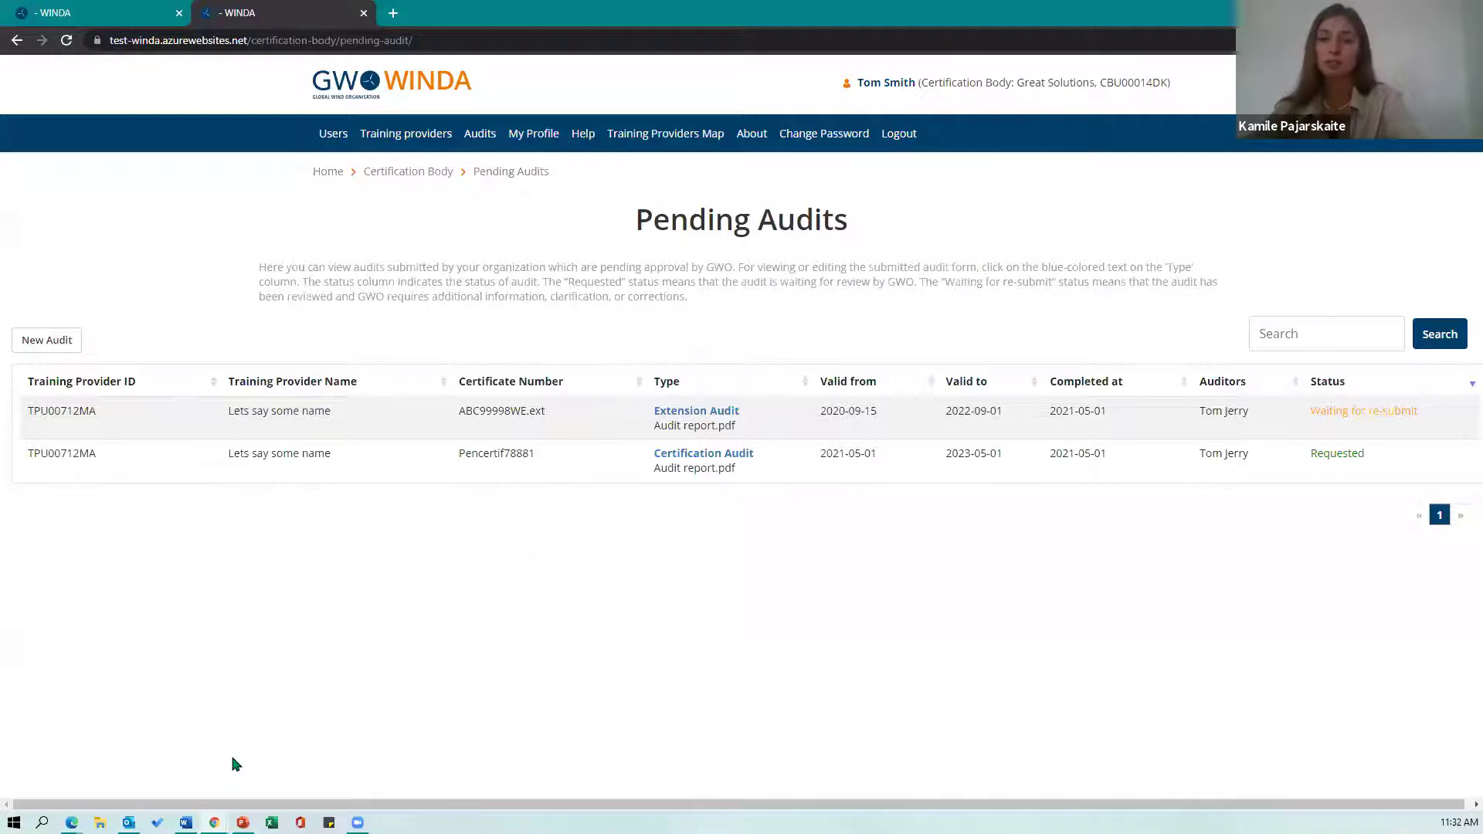
Switch to the YouTube window, search for "global wind organisation" and open the Global Wind Organisation channel
mouse_move(214, 821)
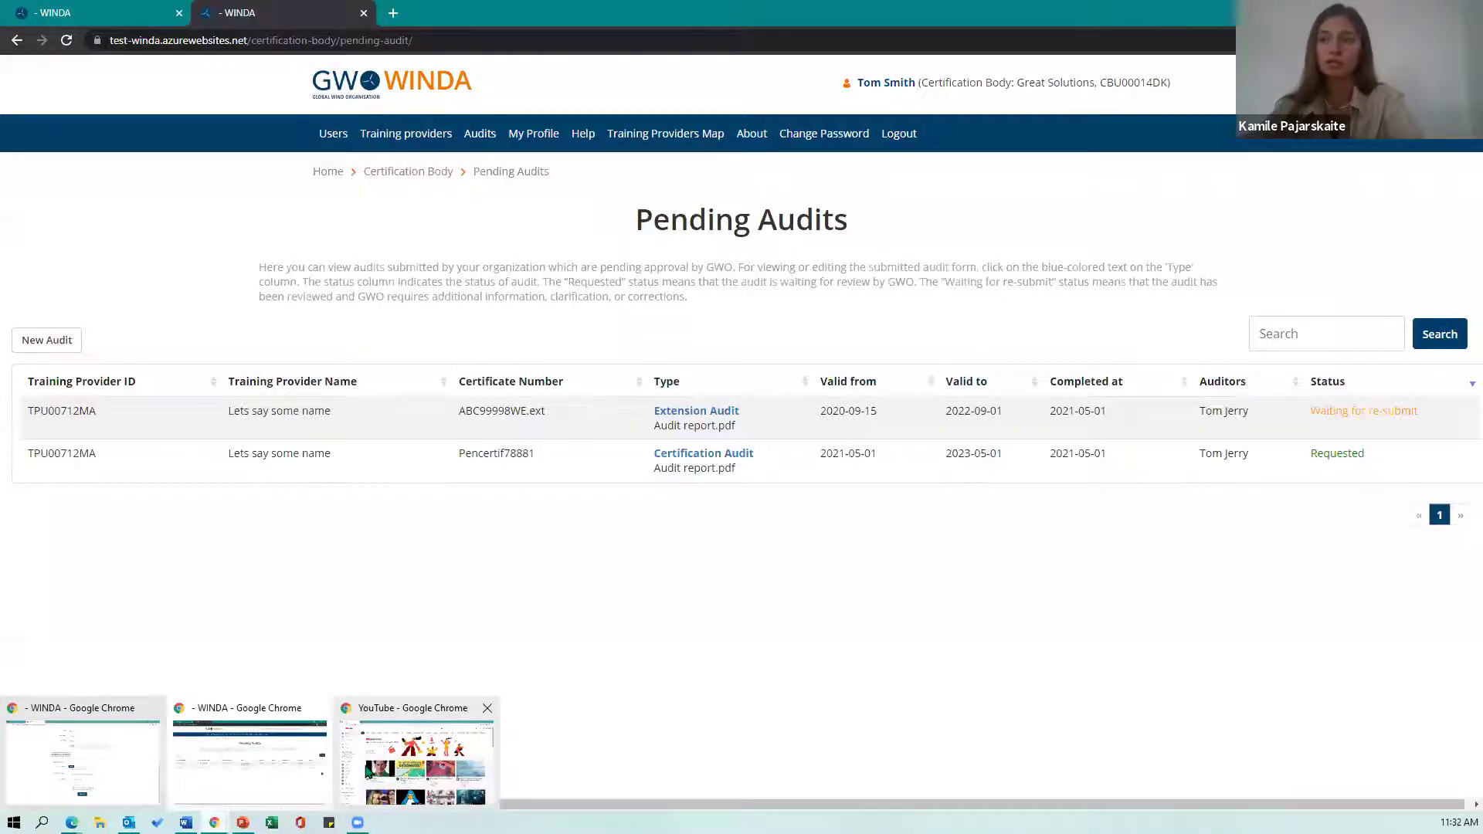
click(417, 757)
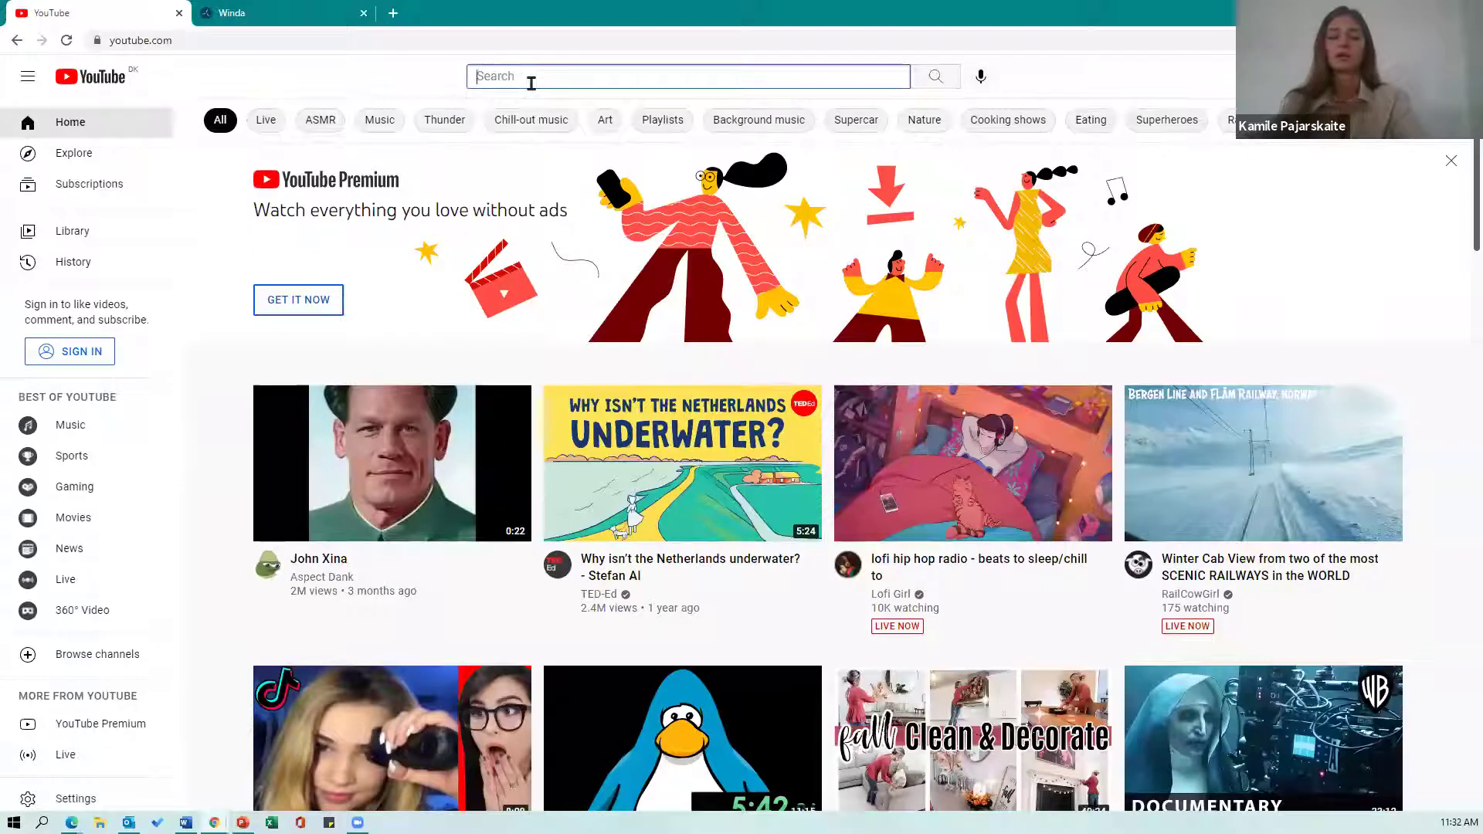
text(global)
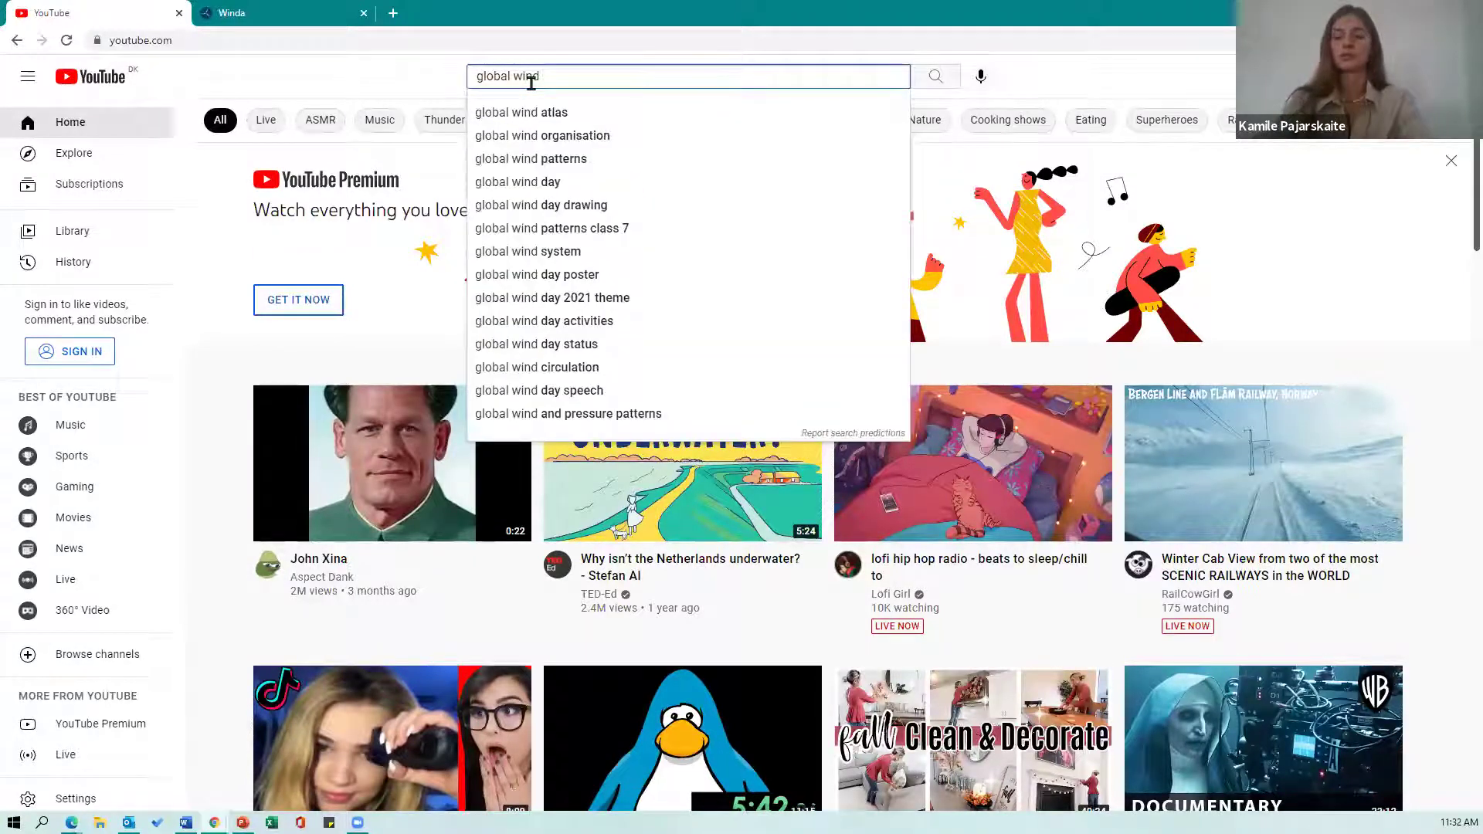
text( wind)
key(Down)
key(Down)
key(Return)
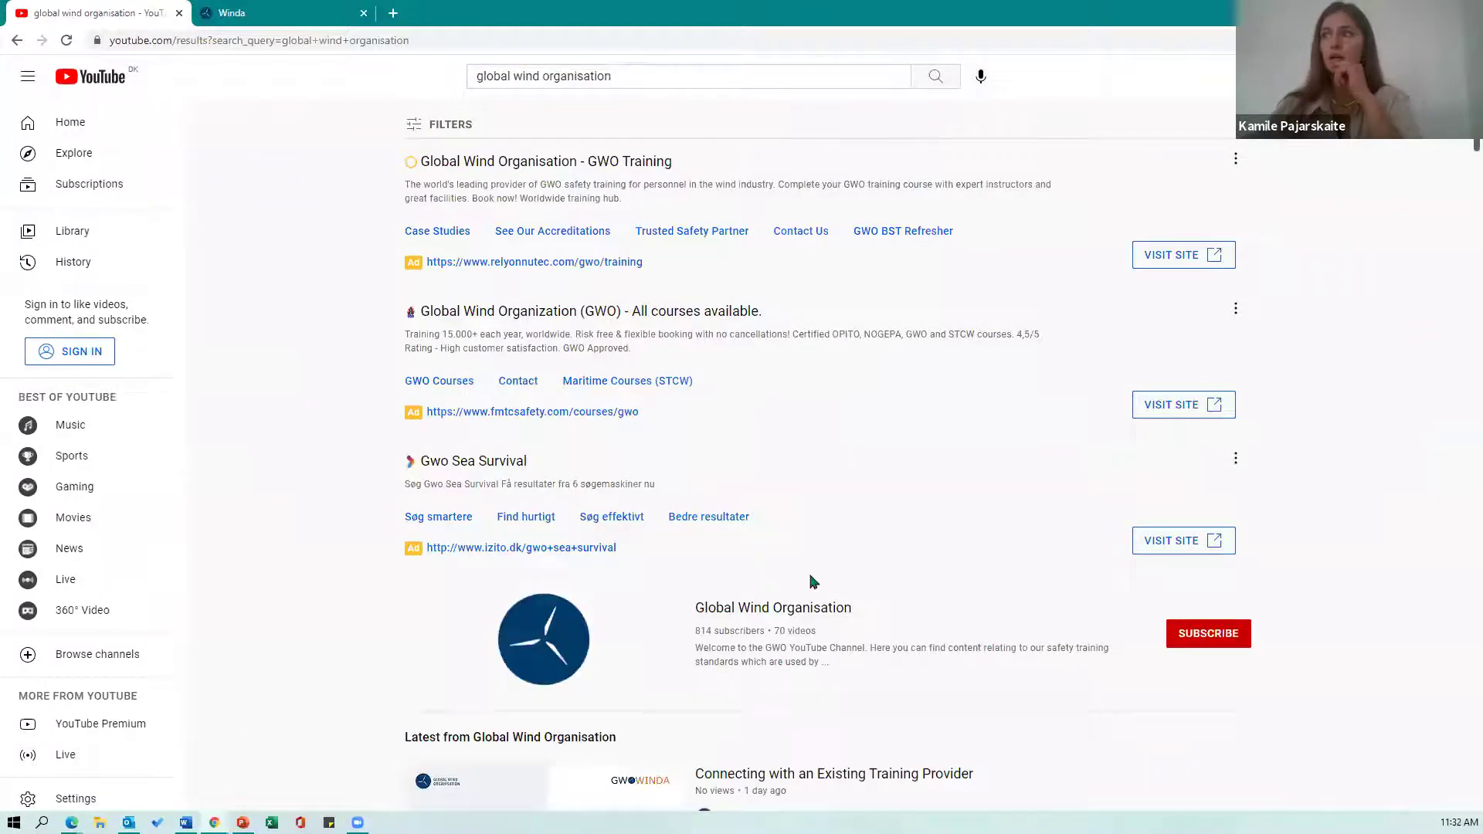
click(777, 617)
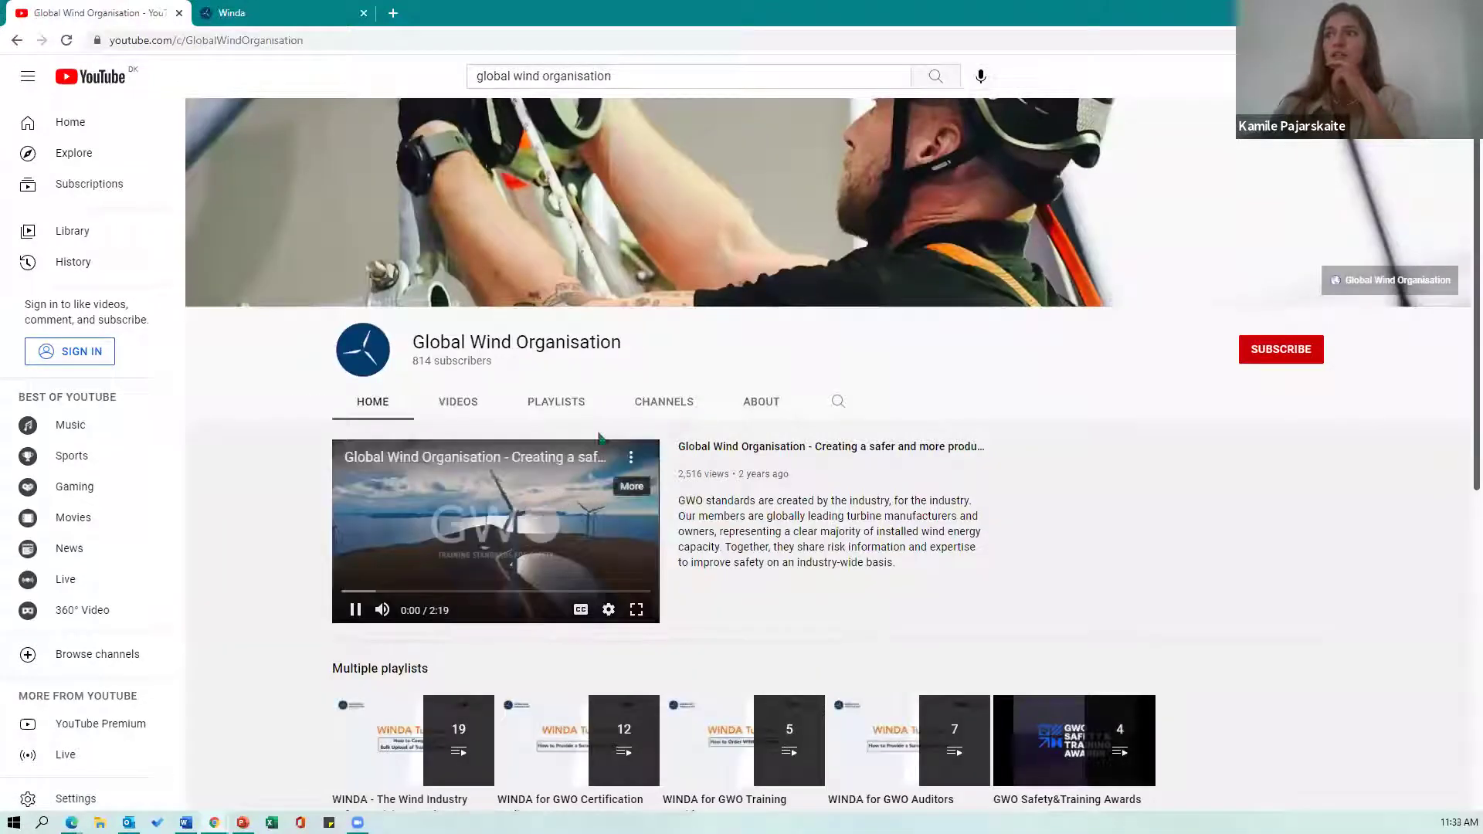
Browse the channel's uploaded WINDA tutorial videos, then its playlists, including WINDA for GWO Certification Bodies
click(448, 567)
click(456, 407)
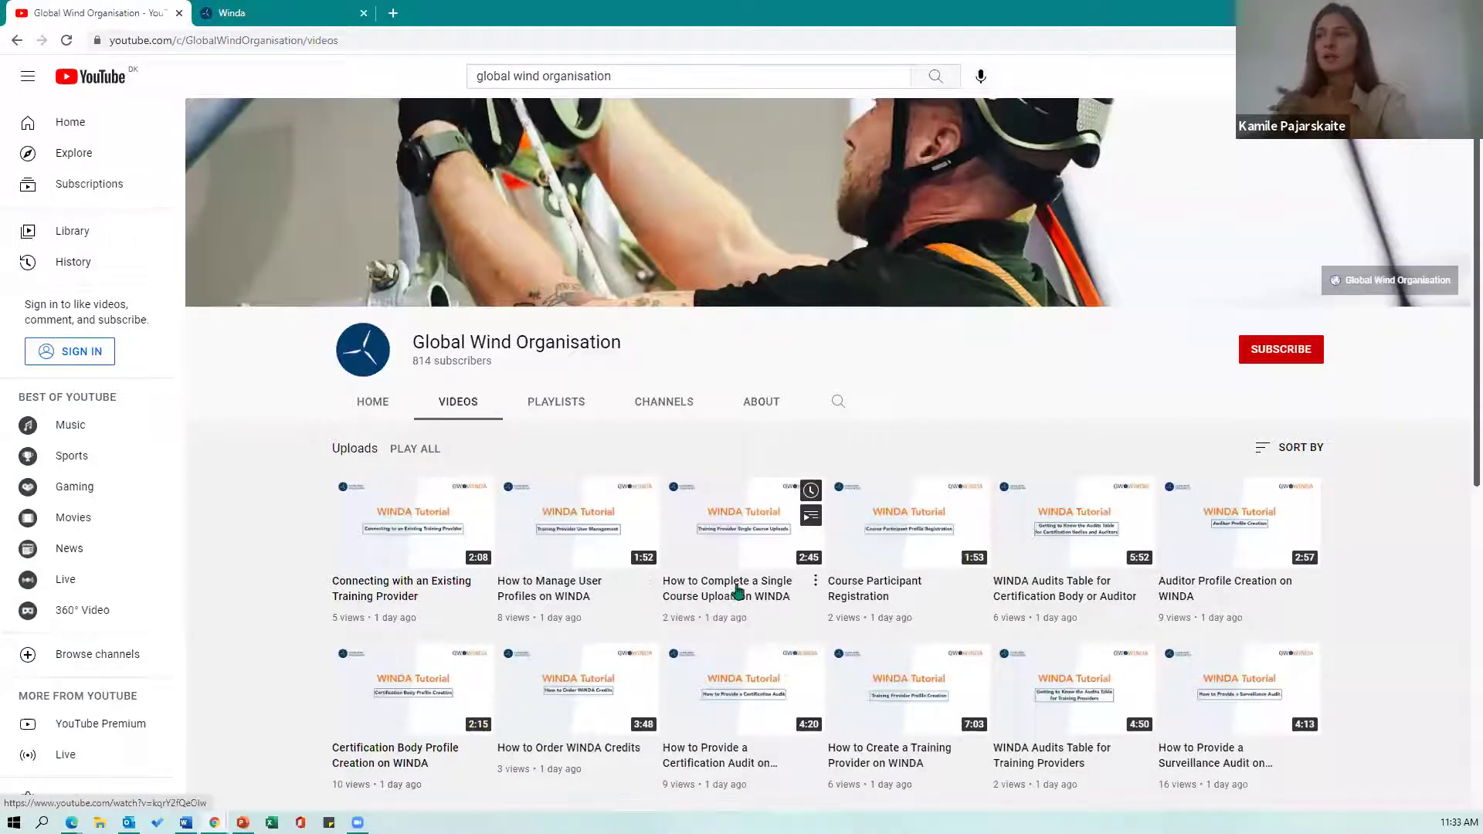
click(566, 408)
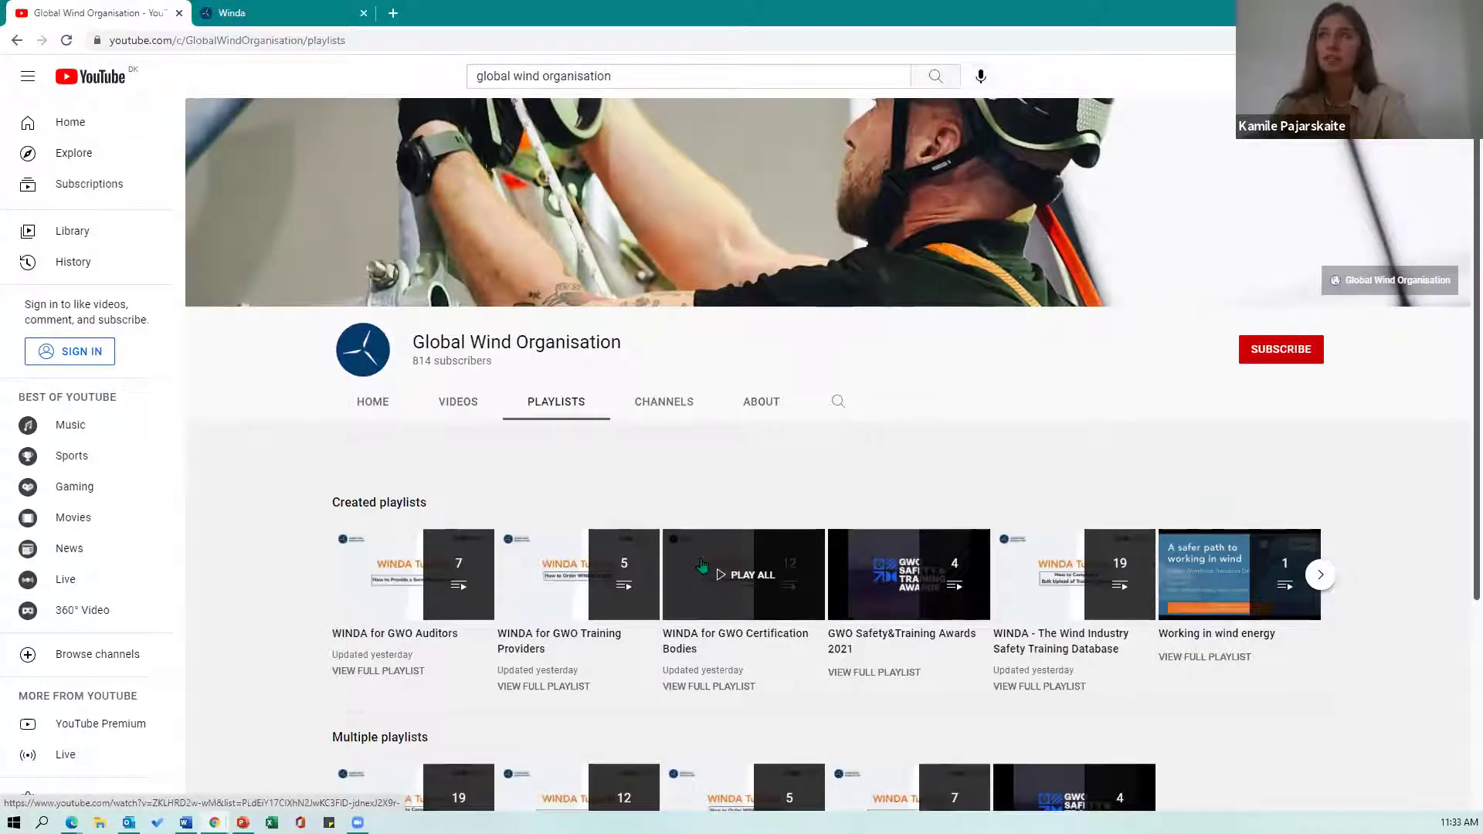
Switch to the WINDA page of the Global Wind Organisation website and look over its guidance links and site sections
click(284, 20)
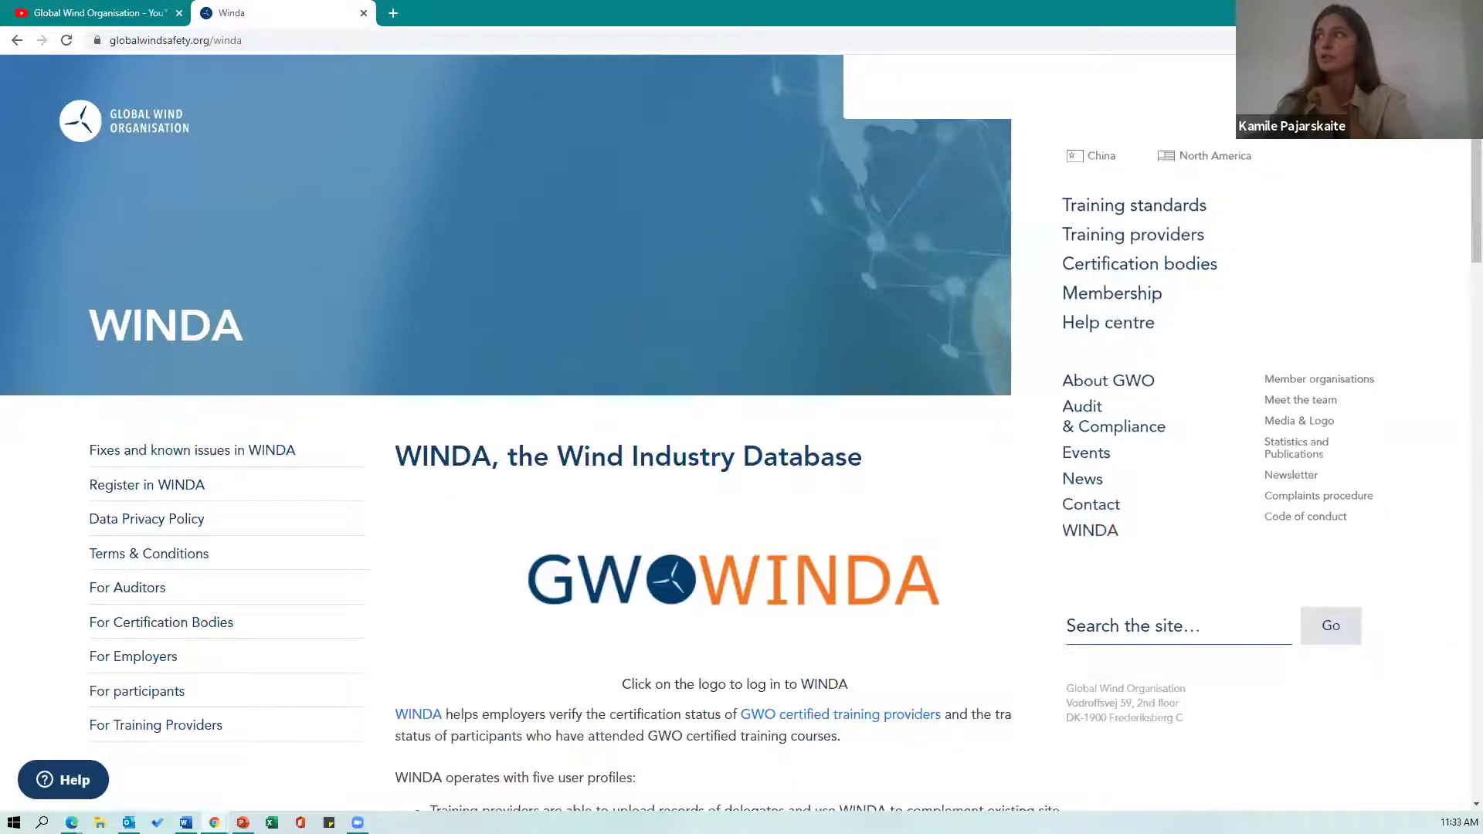
mouse_move(1079, 414)
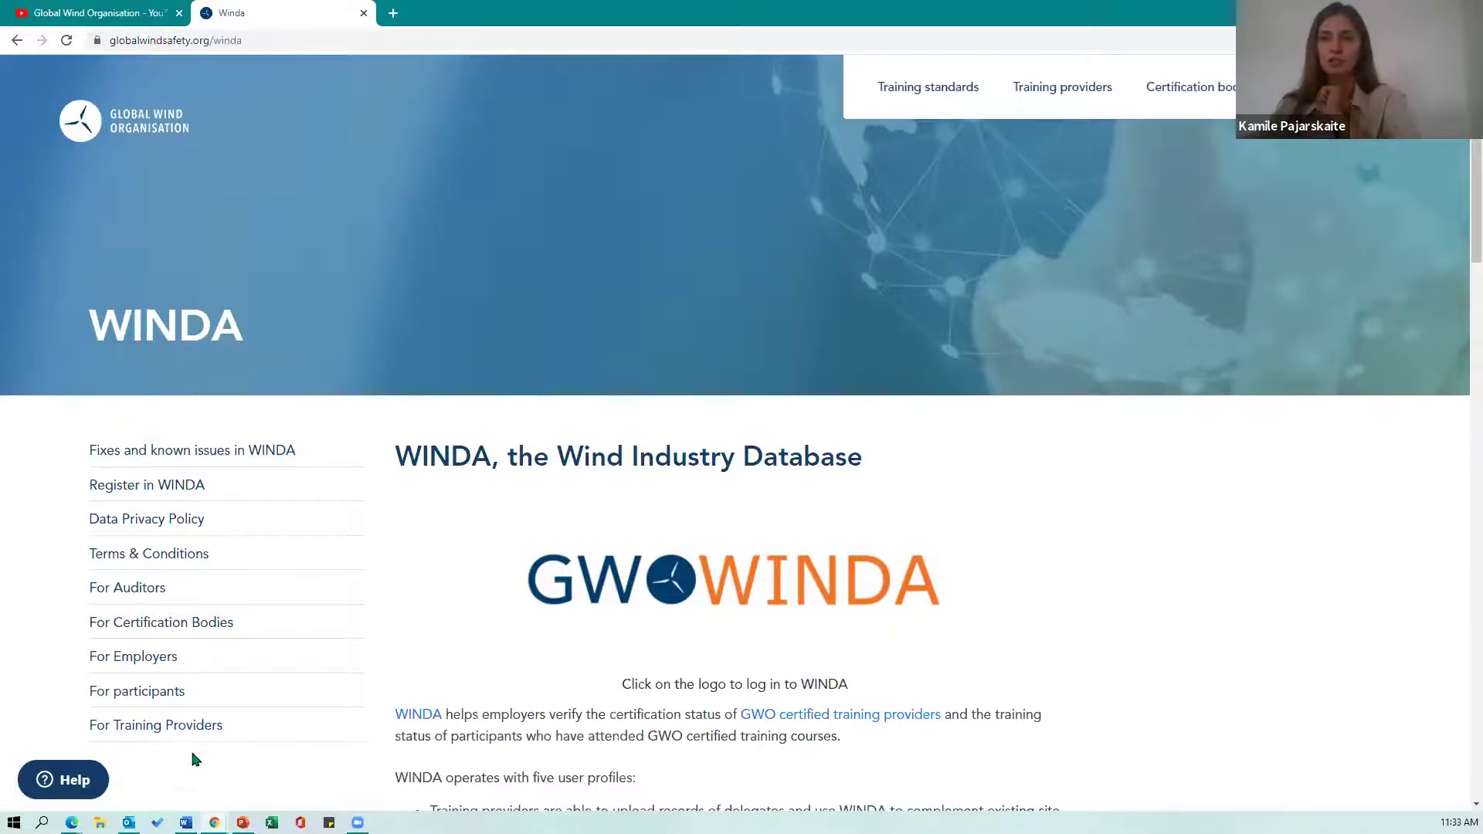
mouse_move(357, 822)
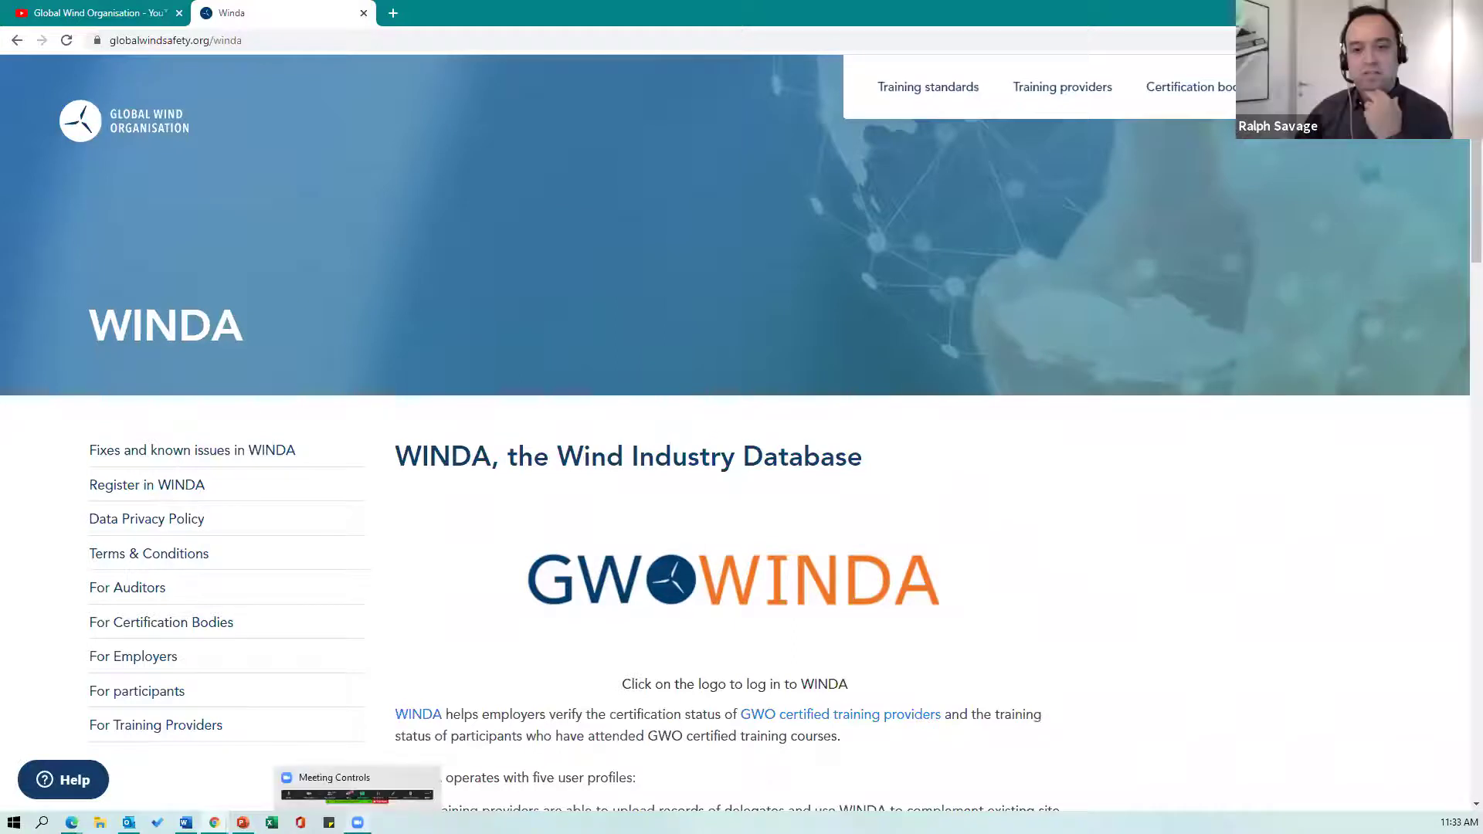